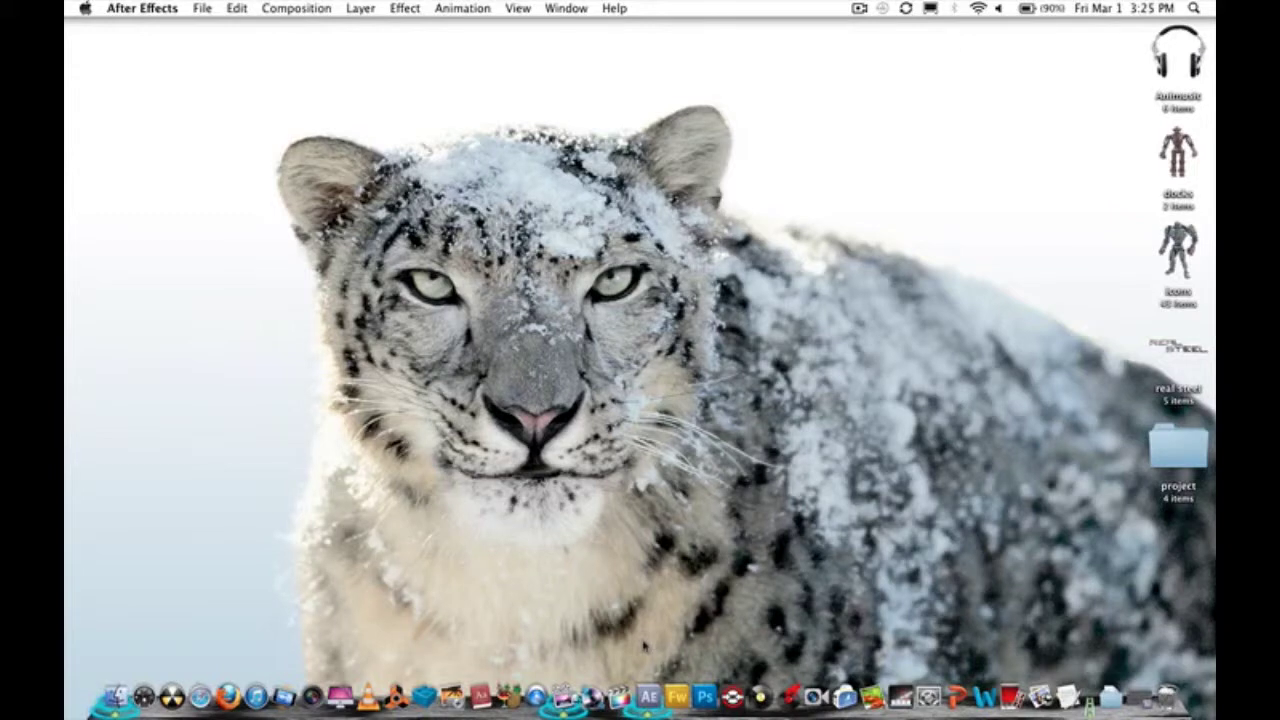
Step: Switch to After Effects and create a new HDTV 1080 29.97 composition lasting 10 seconds with a black background
{"action": "left_click", "coordinate": [652, 684]}
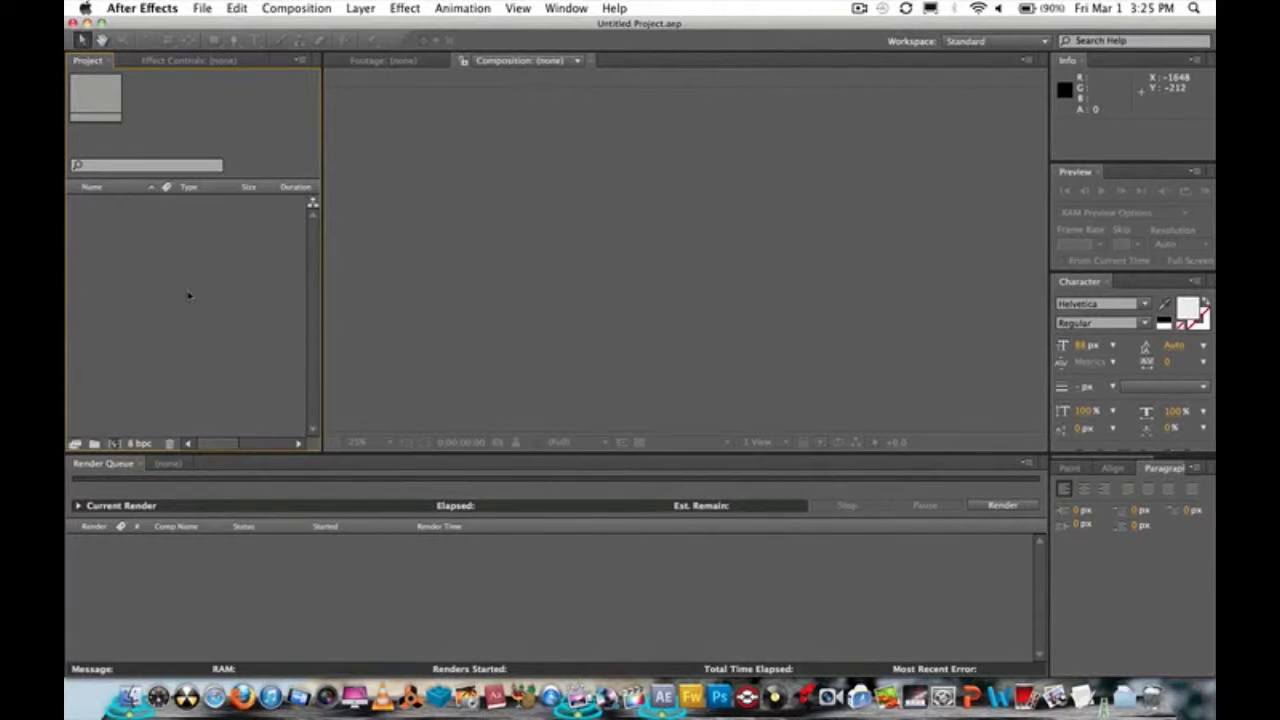
{"action": "key", "text": "super+n"}
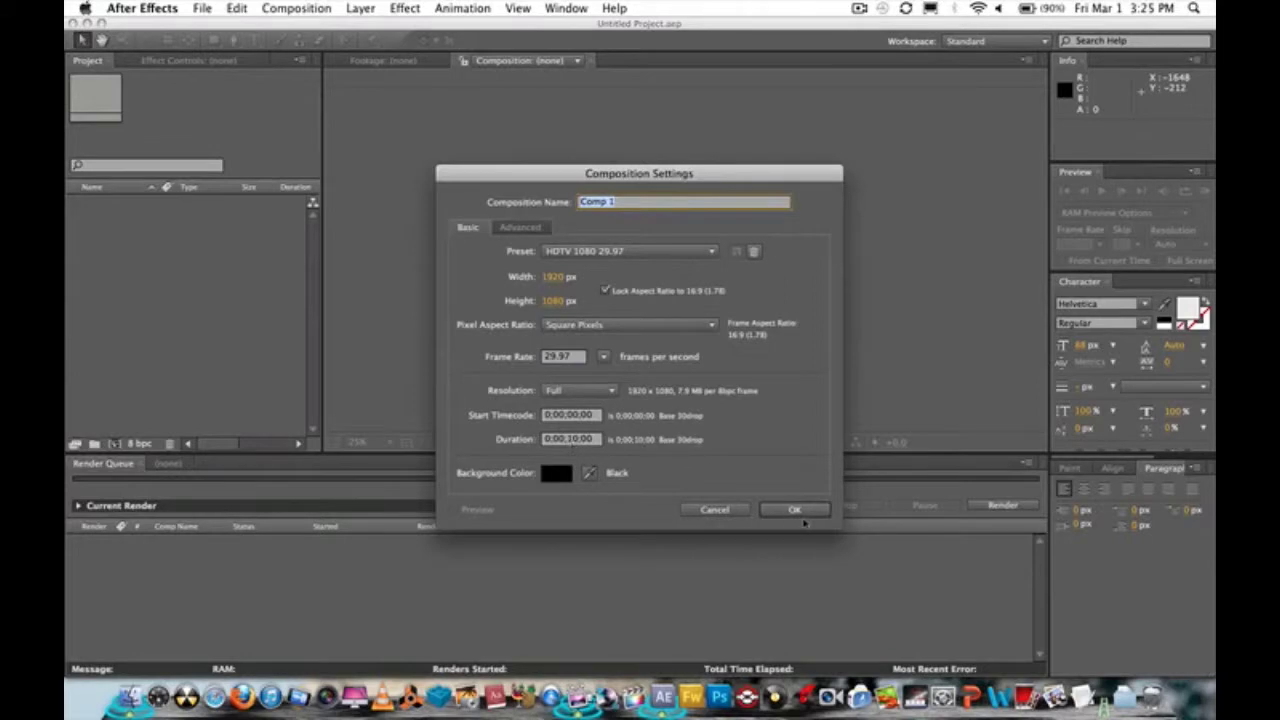
{"action": "left_click", "coordinate": [794, 509]}
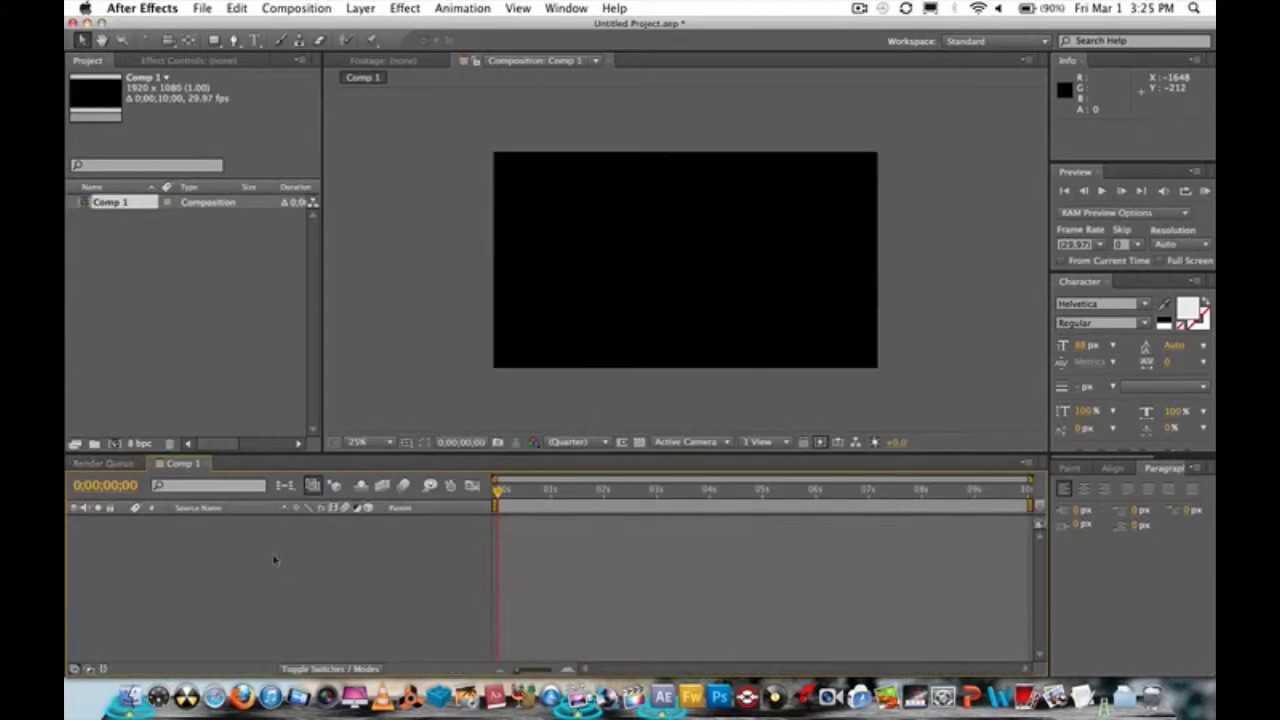
Step: Create a 1920 x 1080 solid in yellow (FFF000) and name it Ramp
{"action": "key", "text": "super+y"}
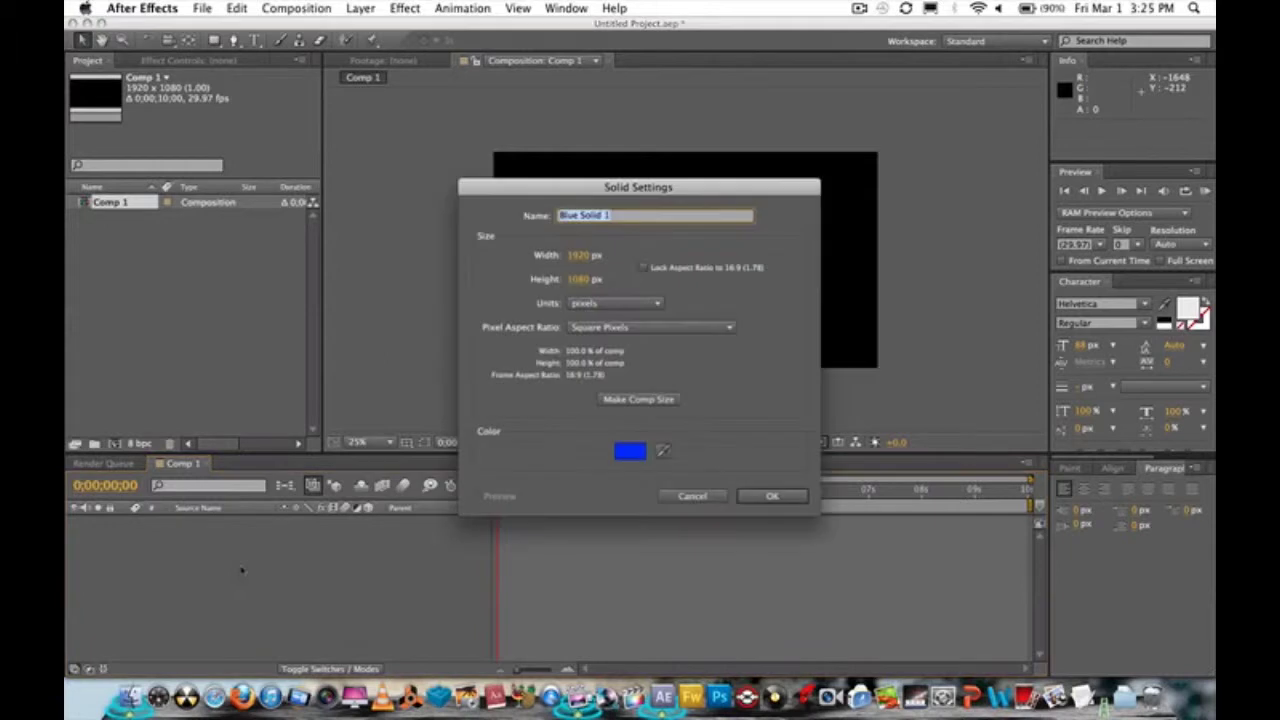
{"action": "left_click", "coordinate": [630, 451]}
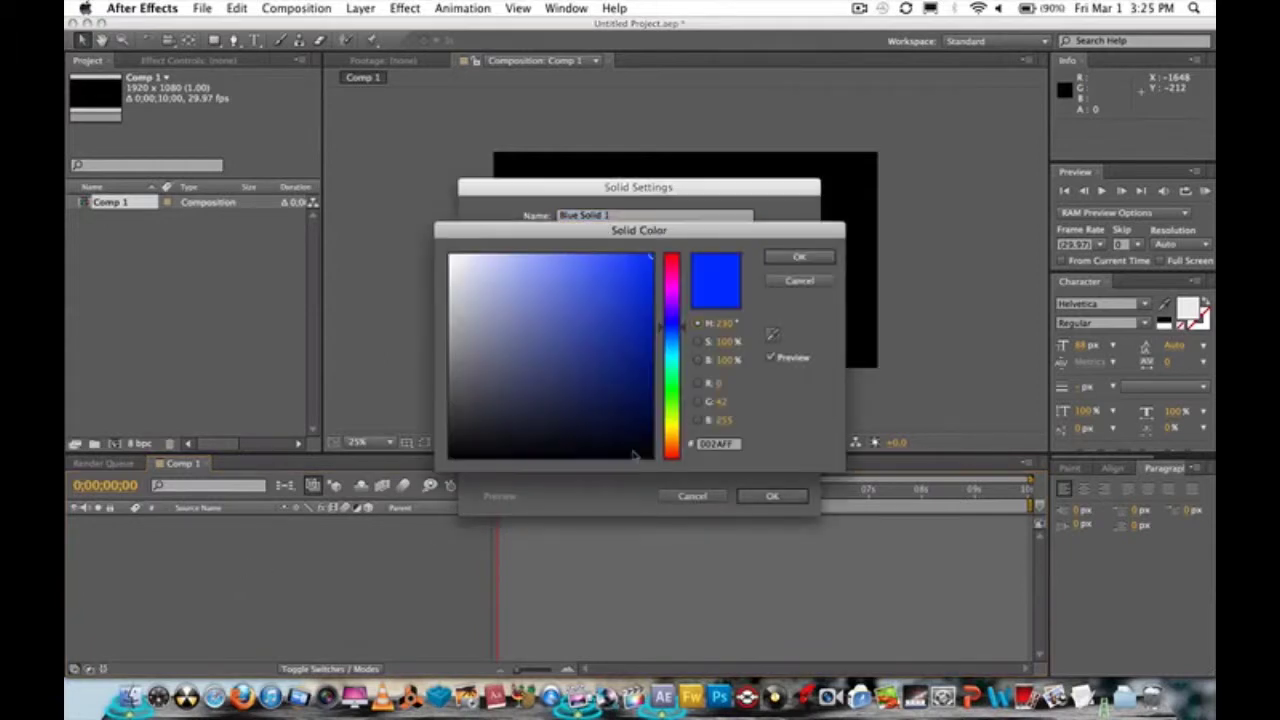
{"action": "left_click_drag", "start_coordinate": [674, 390], "coordinate": [682, 432]}
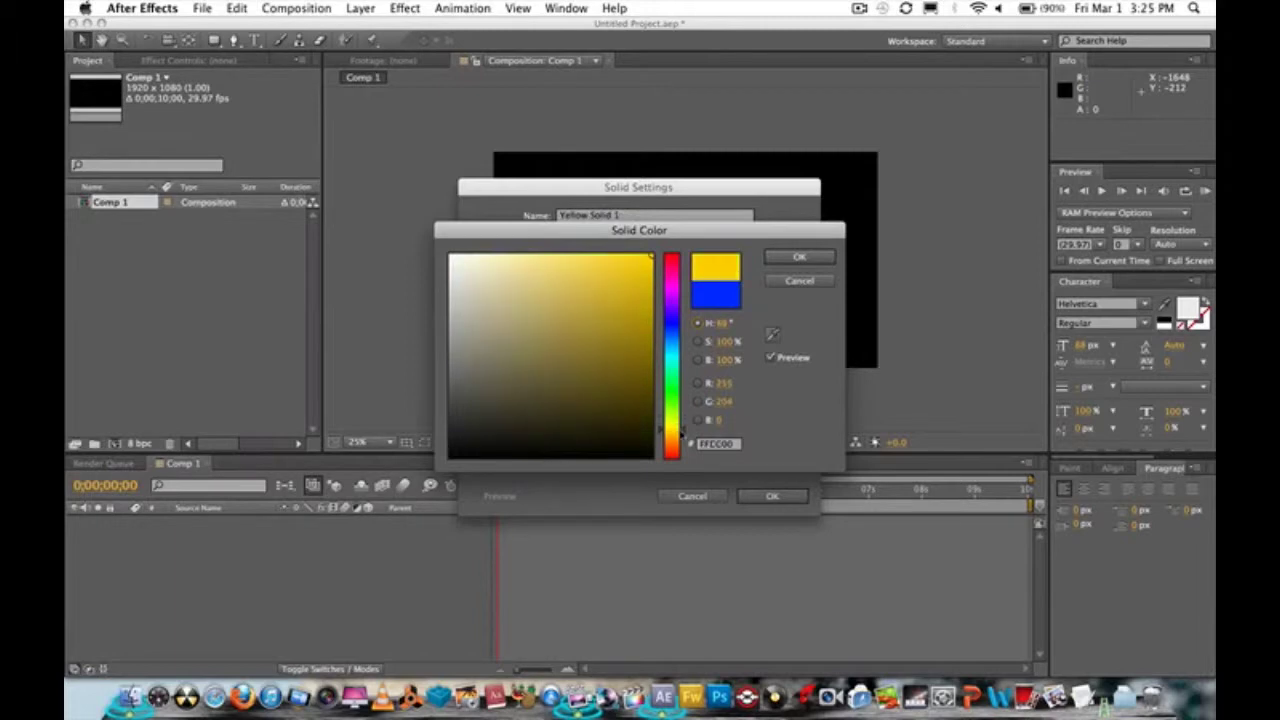
{"action": "left_click", "coordinate": [826, 257]}
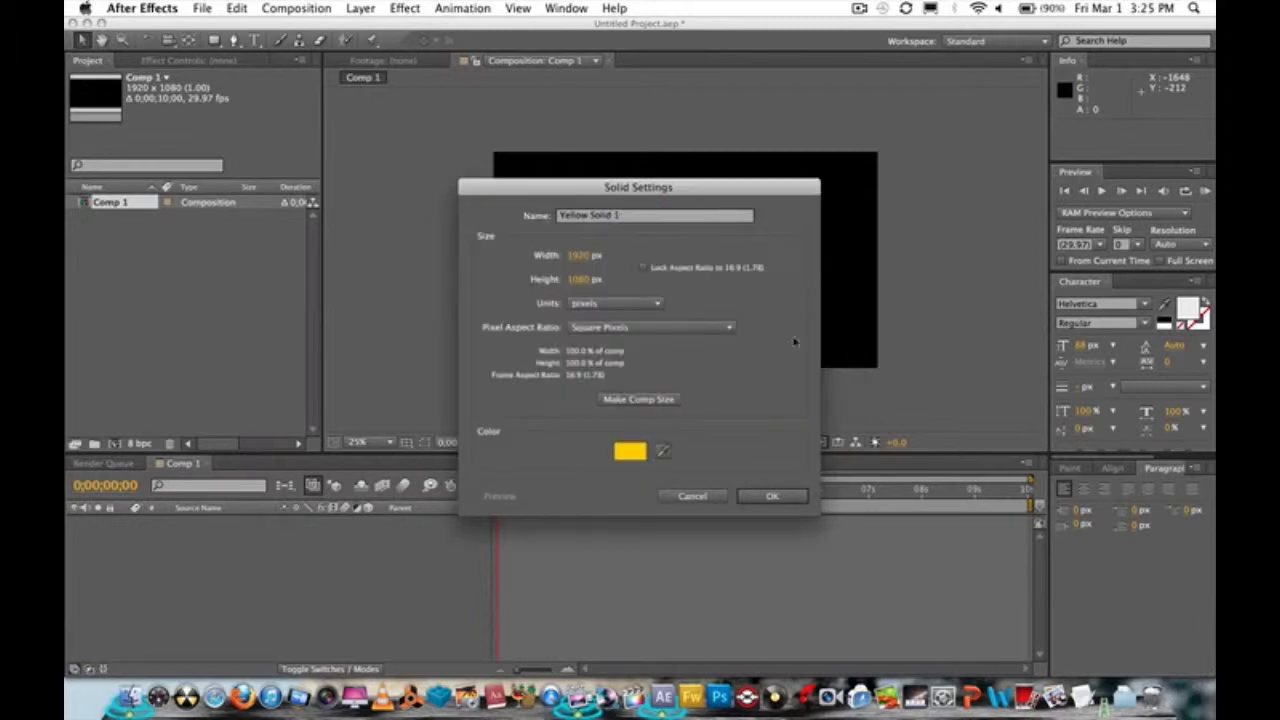
{"action": "triple_click", "coordinate": [628, 214]}
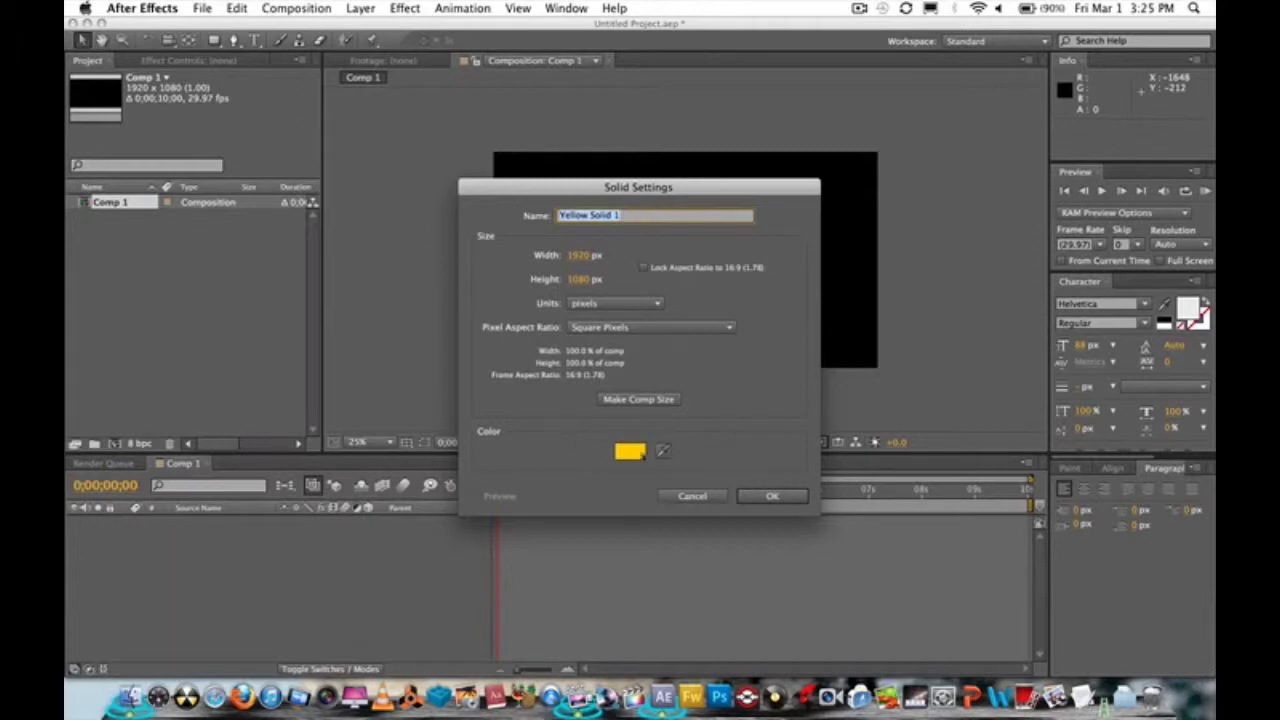
{"action": "left_click", "coordinate": [630, 451]}
{"action": "left_click_drag", "start_coordinate": [673, 428], "coordinate": [673, 424]}
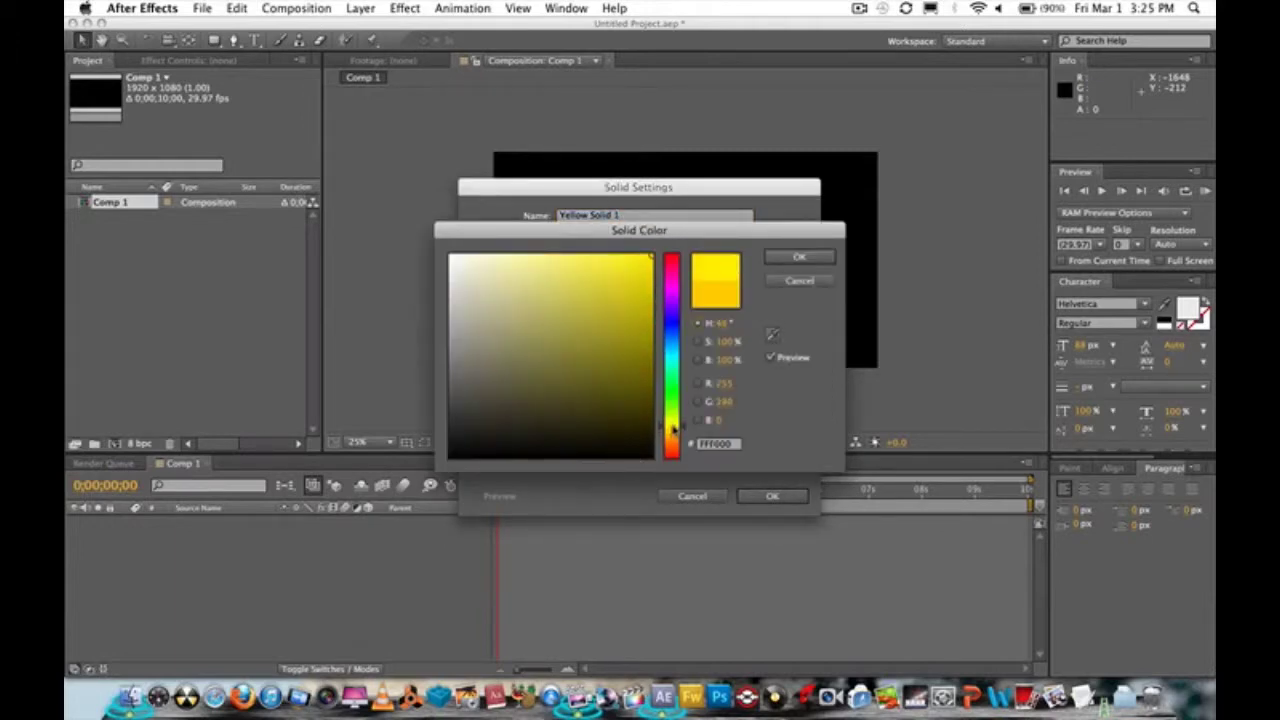
{"action": "left_click", "coordinate": [800, 257]}
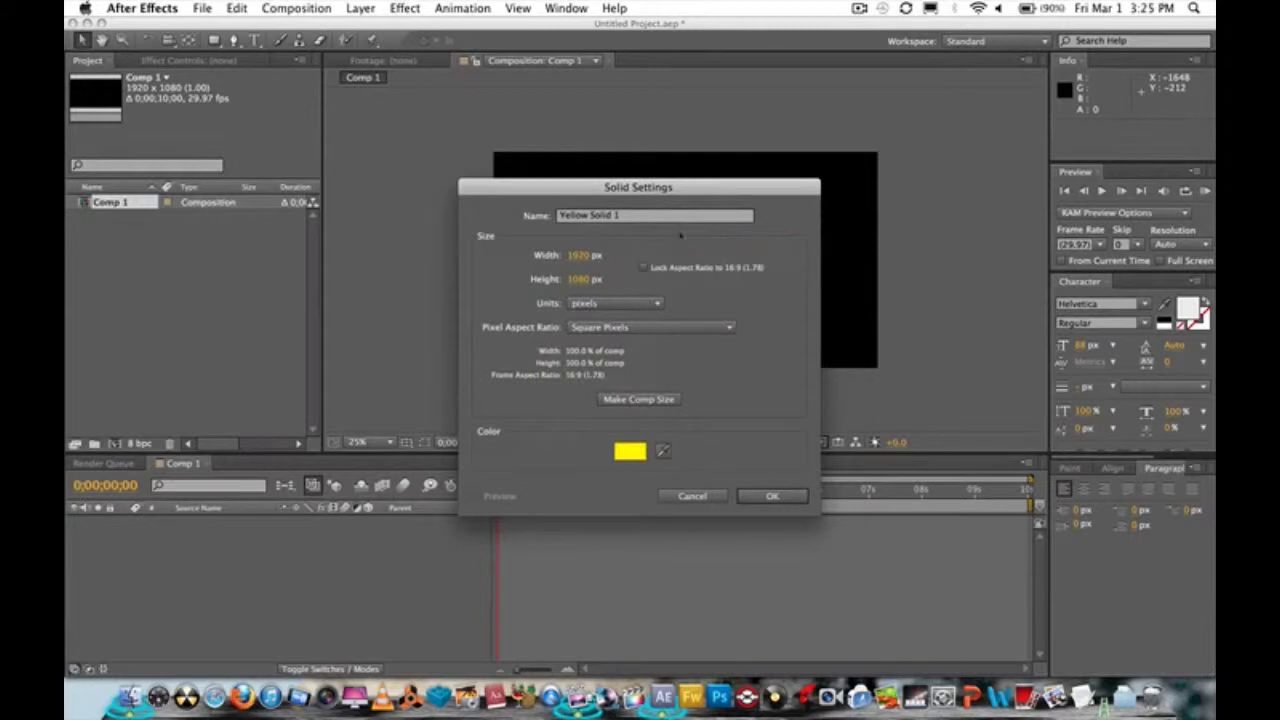
{"action": "type", "text": "Ramp"}
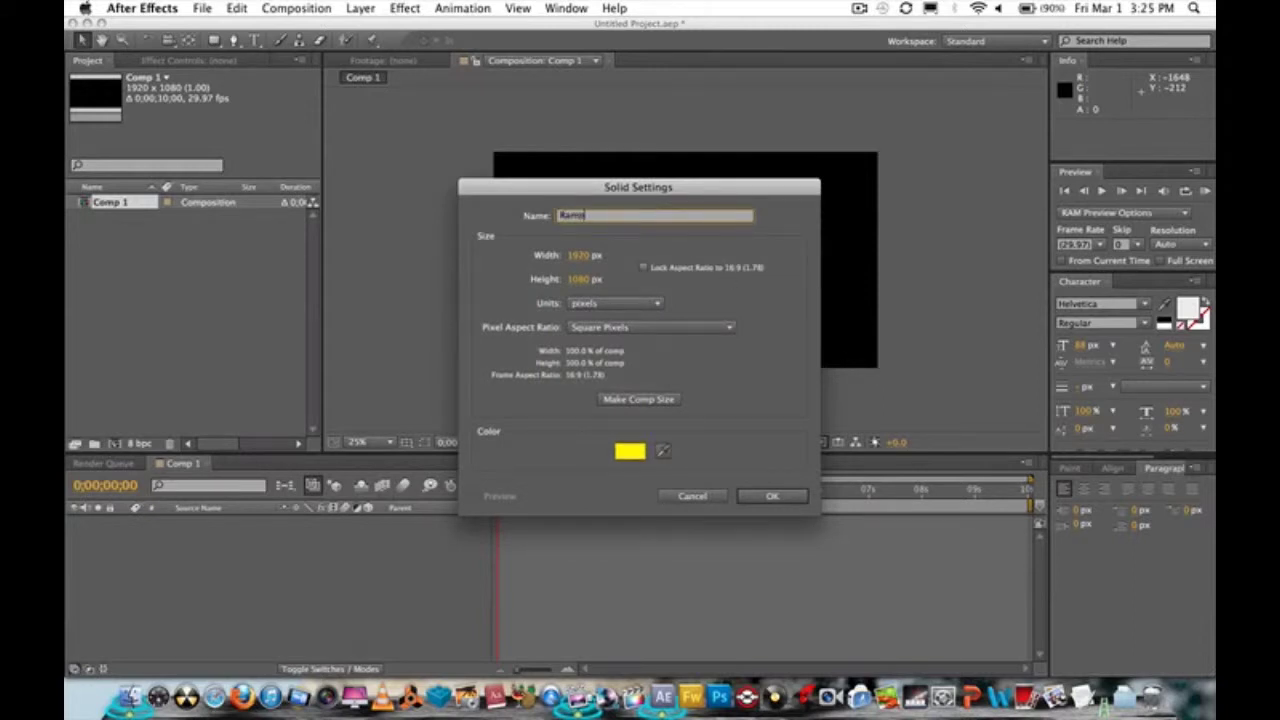
{"action": "left_click", "coordinate": [772, 496]}
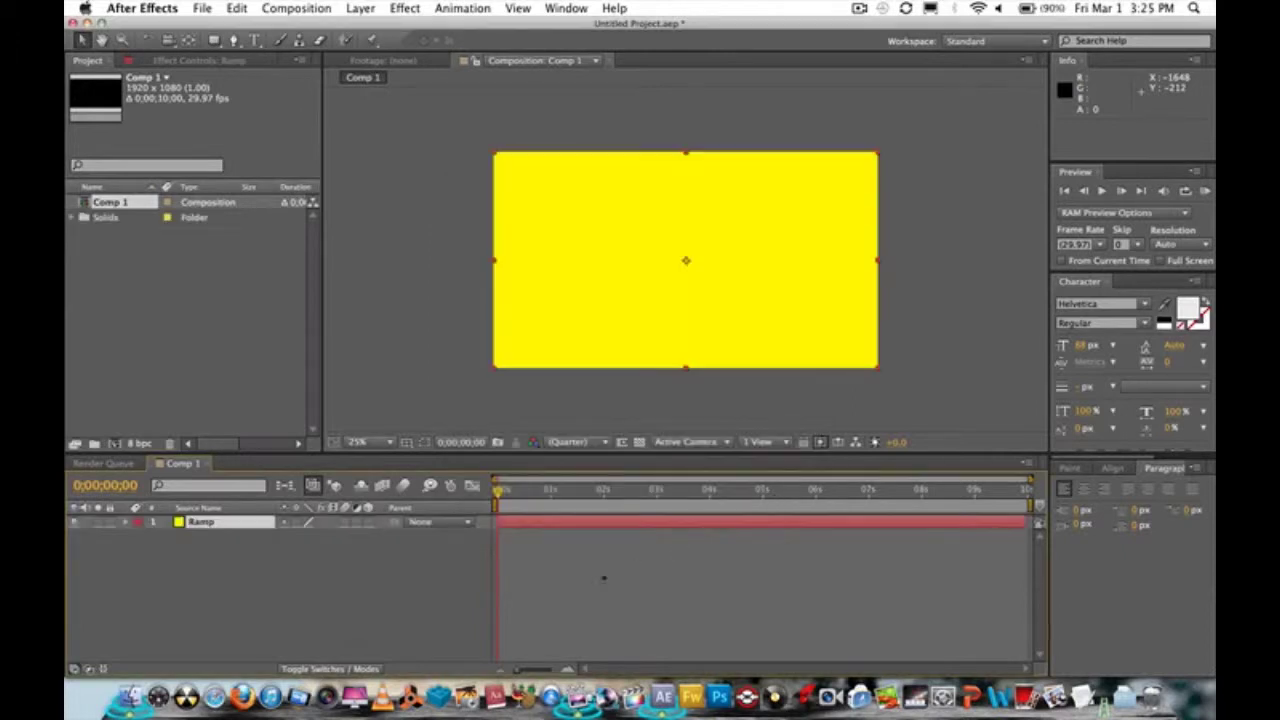
Step: Apply the Ramp effect to the Ramp solid
{"action": "left_click", "coordinate": [405, 8]}
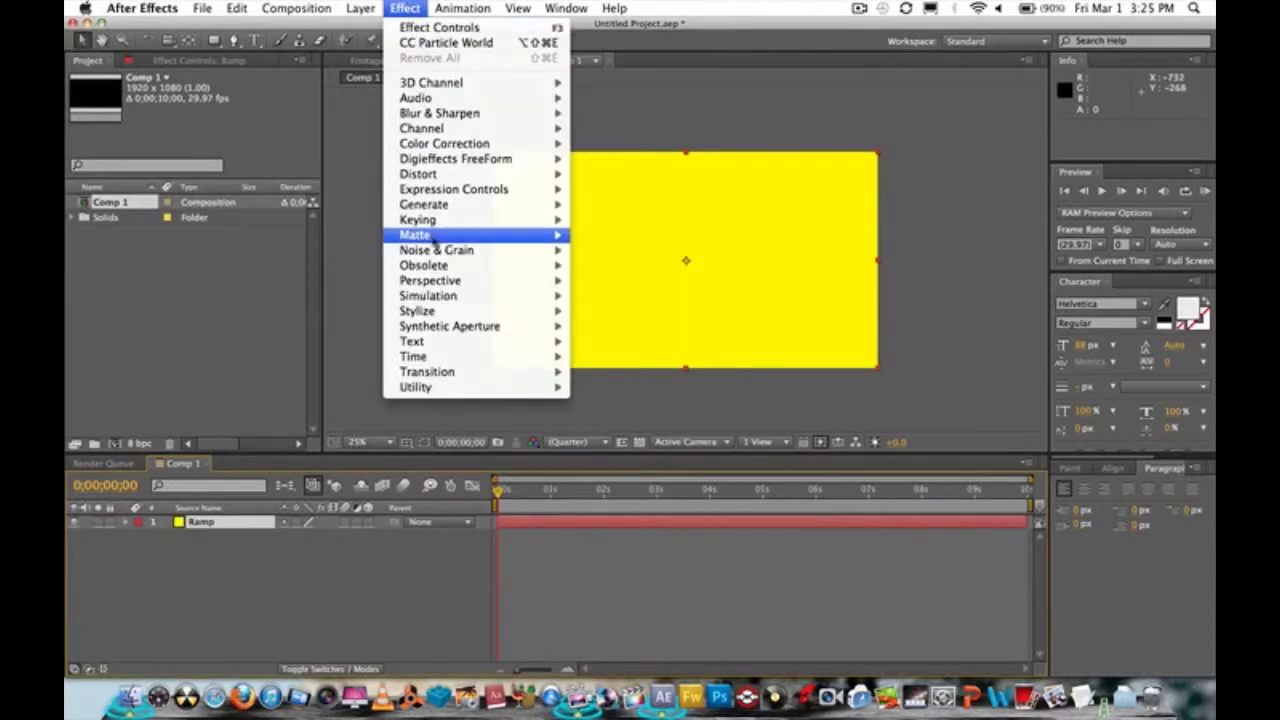
{"action": "mouse_move", "coordinate": [440, 205]}
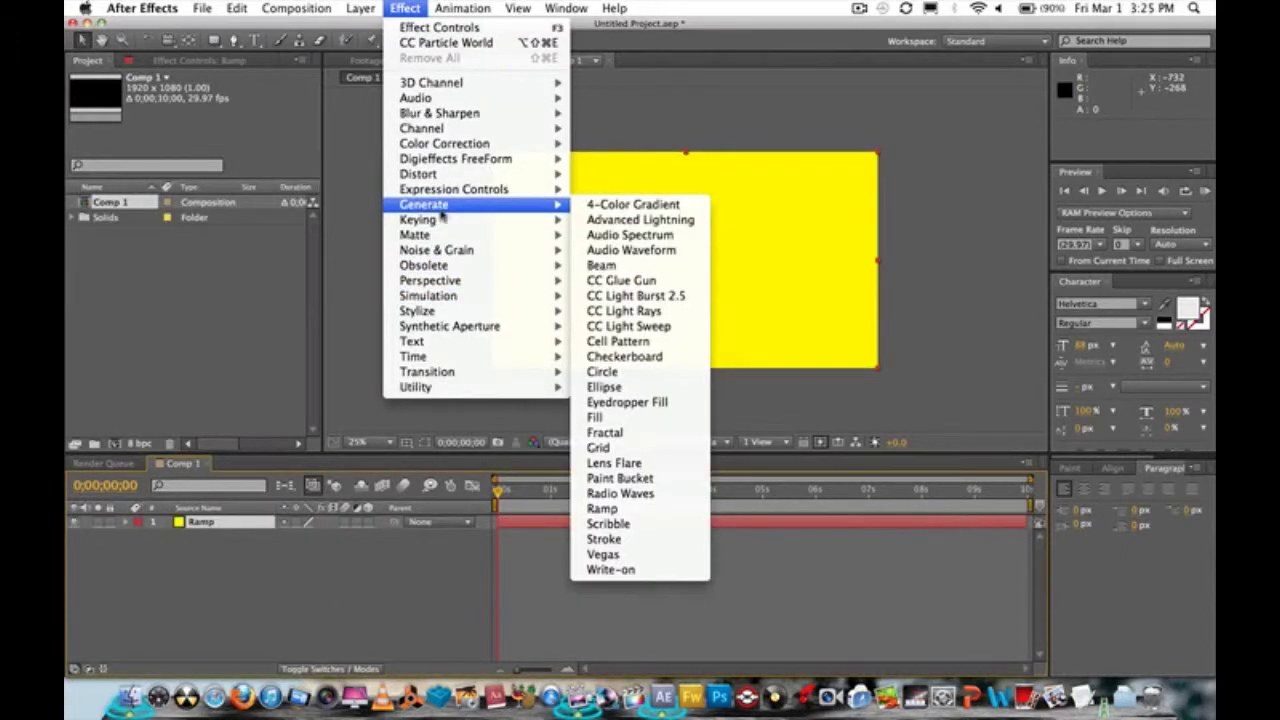
{"action": "left_click", "coordinate": [614, 509]}
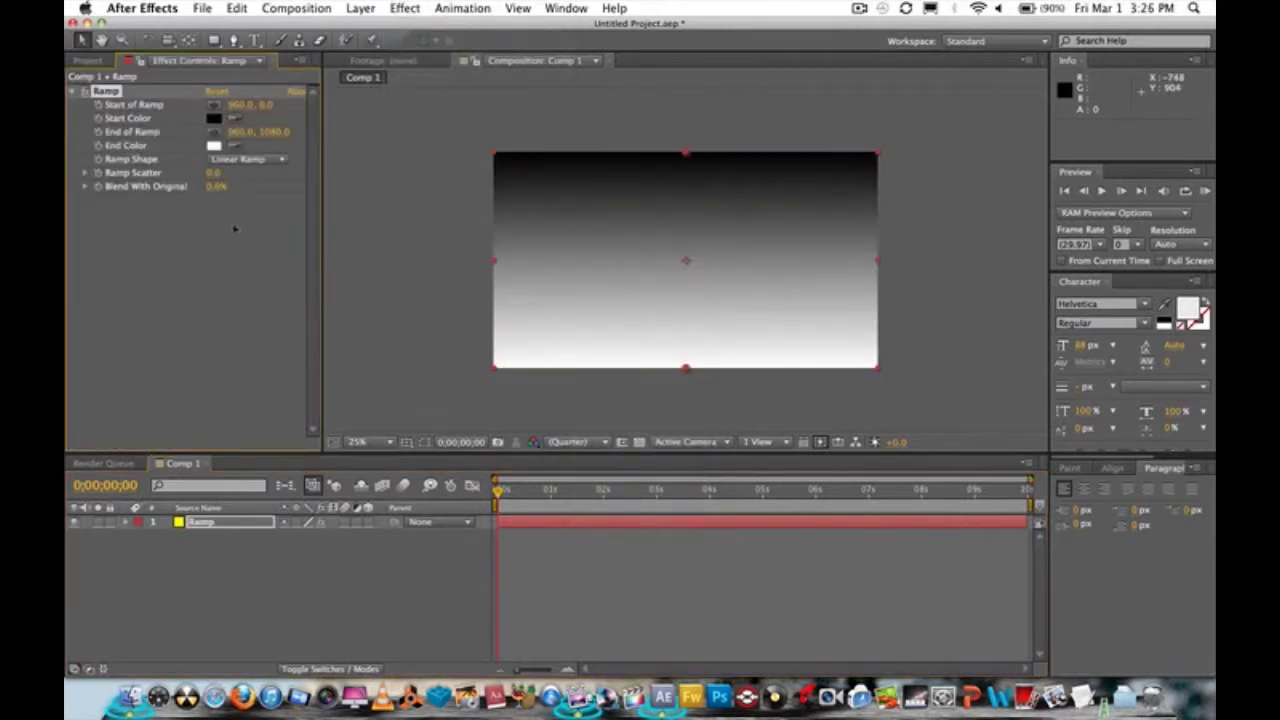
Step: Set the Ramp effect's end color to black and its start color to bright yellow
{"action": "left_click", "coordinate": [214, 146]}
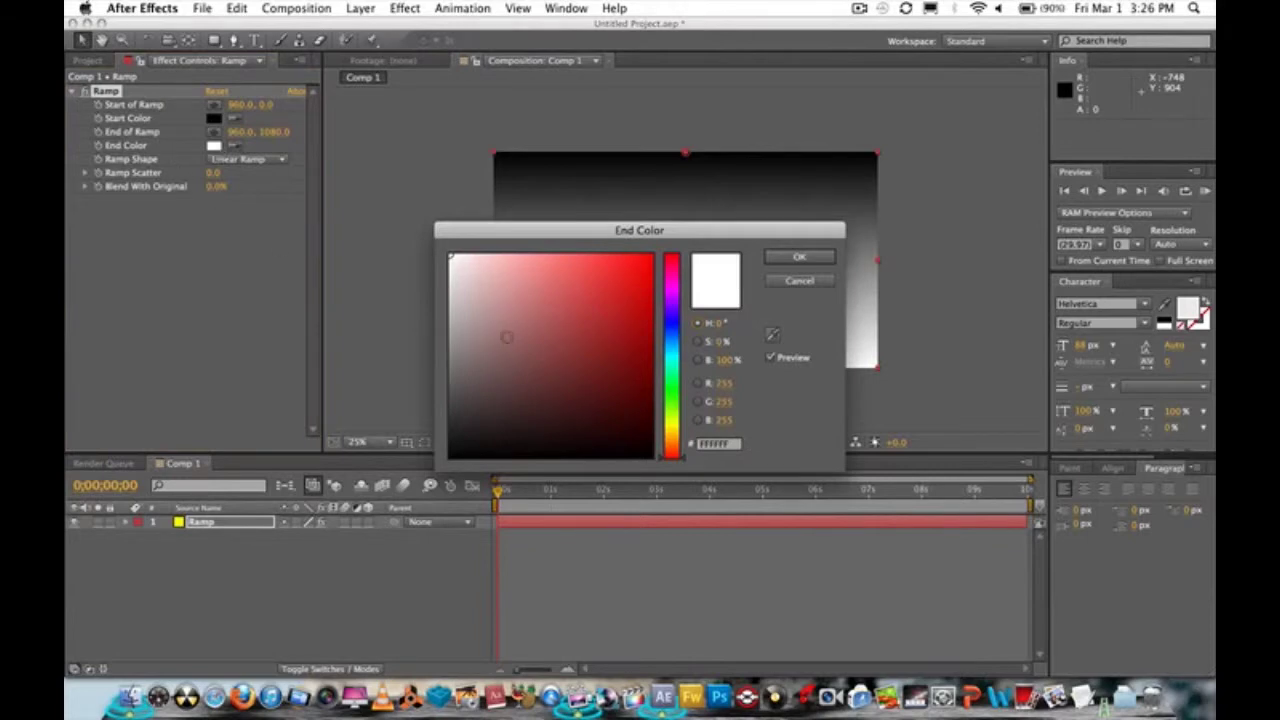
{"action": "left_click_drag", "start_coordinate": [507, 337], "coordinate": [876, 660]}
{"action": "left_click", "coordinate": [805, 257]}
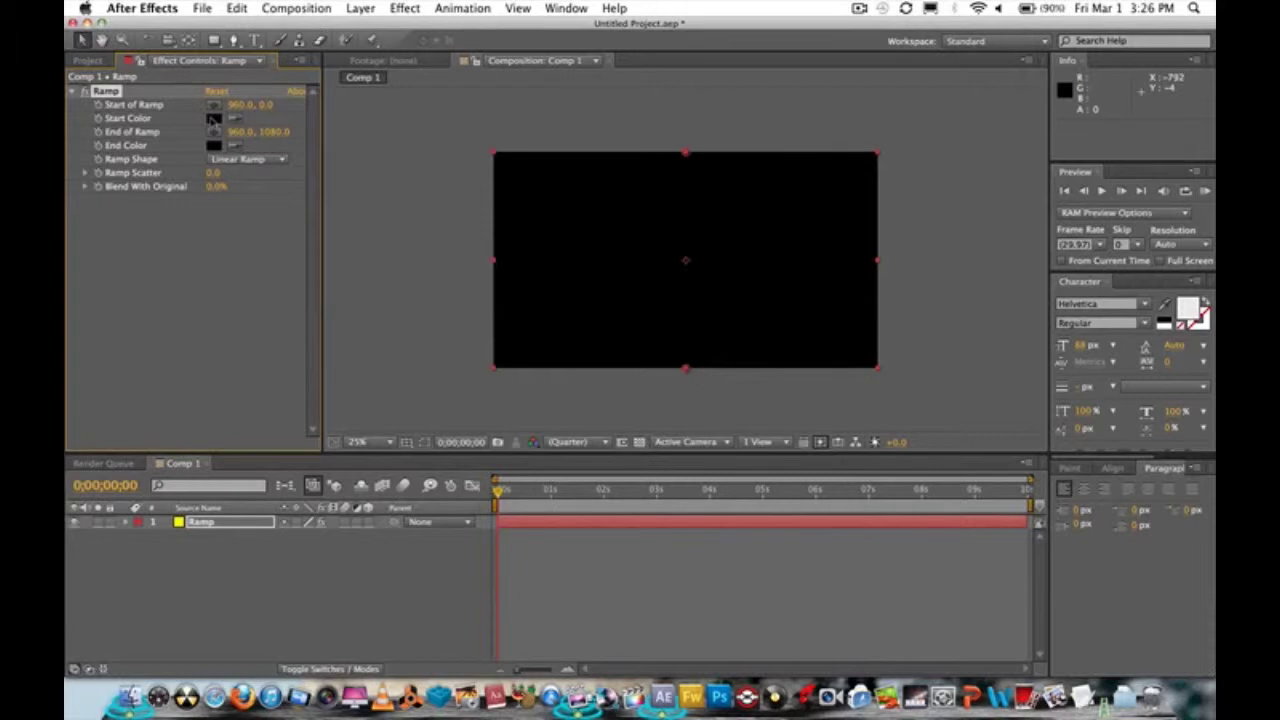
{"action": "left_click", "coordinate": [213, 118]}
{"action": "left_click_drag", "start_coordinate": [566, 287], "coordinate": [868, 138]}
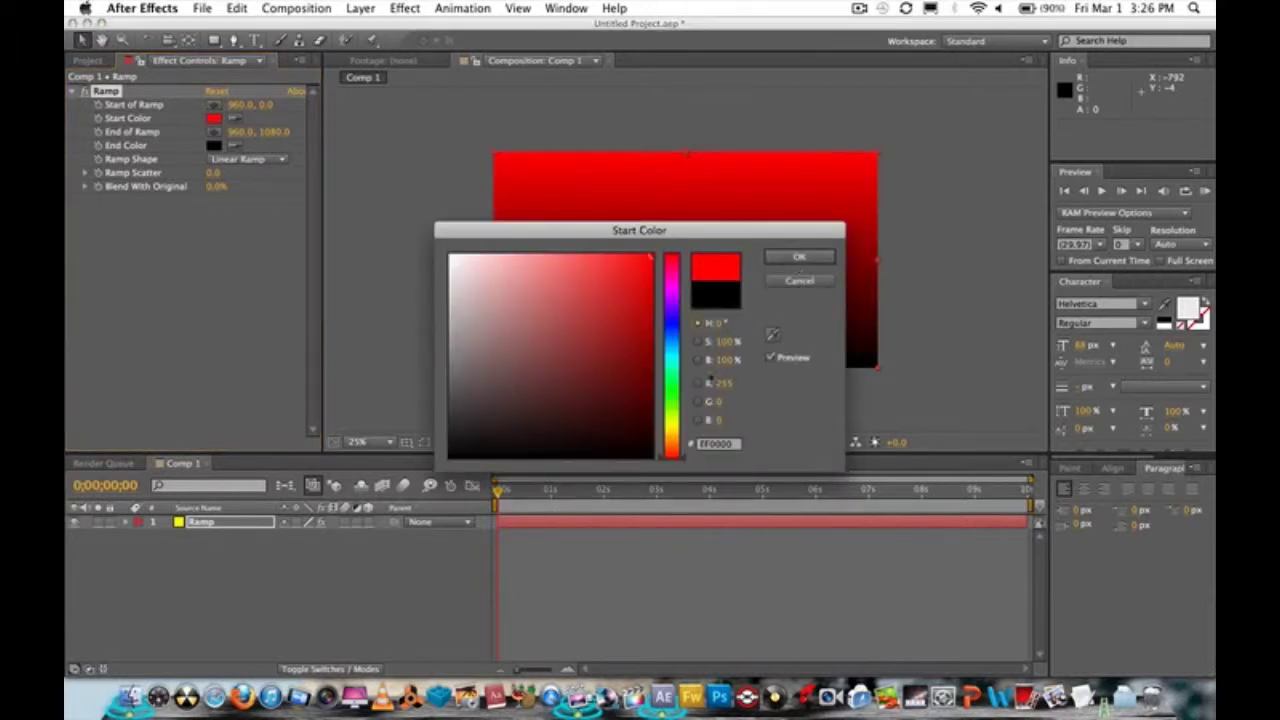
{"action": "mouse_move", "coordinate": [668, 418]}
{"action": "left_mouse_down"}
{"action": "mouse_move", "coordinate": [665, 440]}
{"action": "mouse_move", "coordinate": [667, 428]}
{"action": "left_mouse_up"}
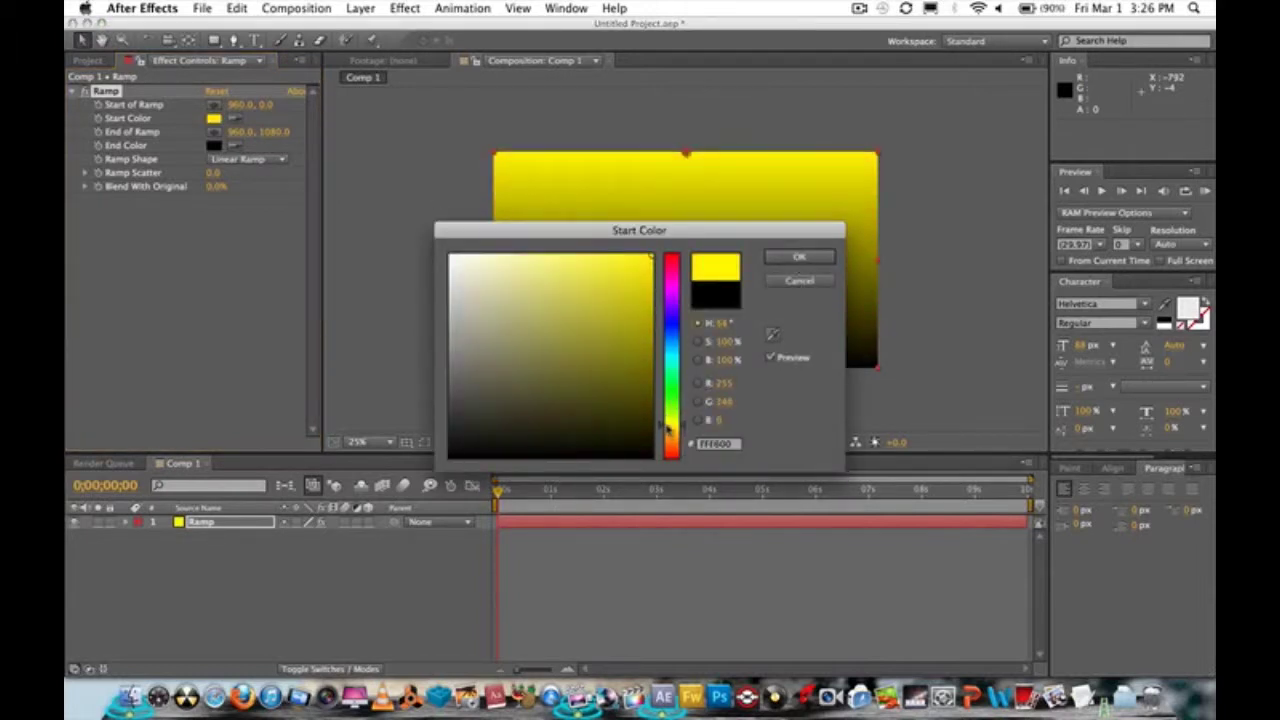
{"action": "left_click", "coordinate": [805, 258]}
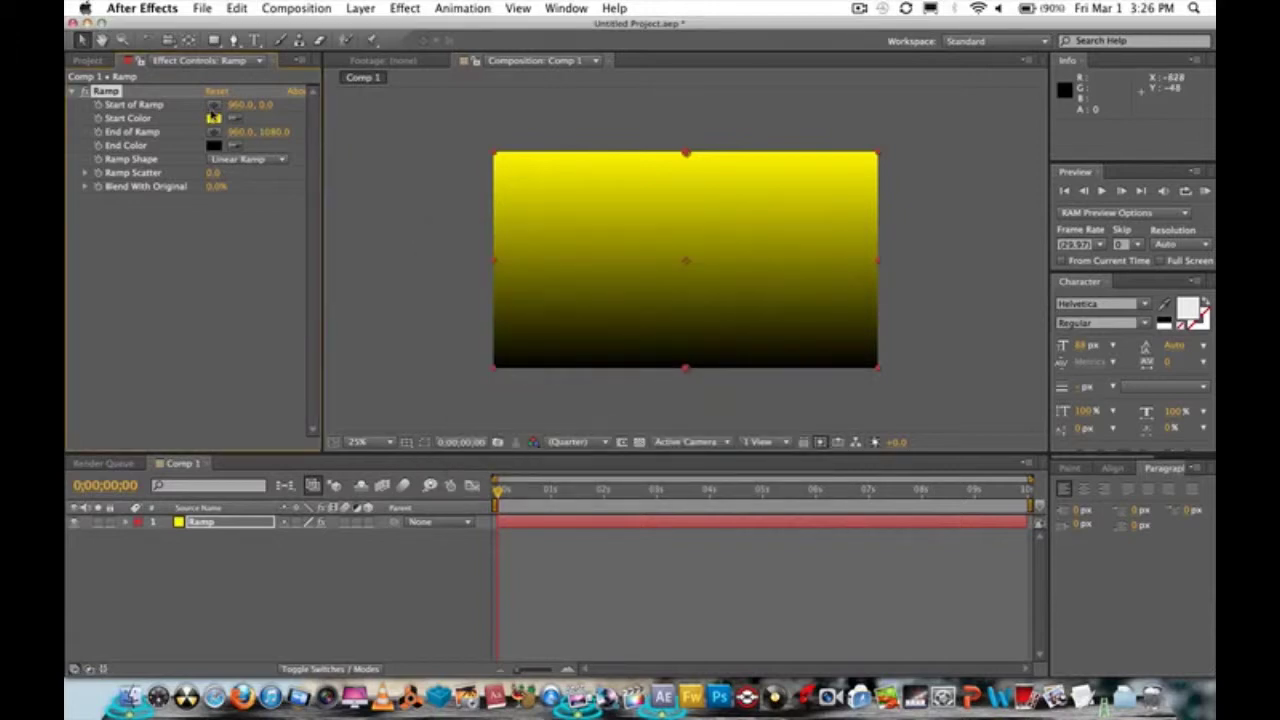
Step: Place the start of the ramp at the frame's center (960, 548) and its end below the frame at about 976, 1388
{"action": "left_click", "coordinate": [213, 104]}
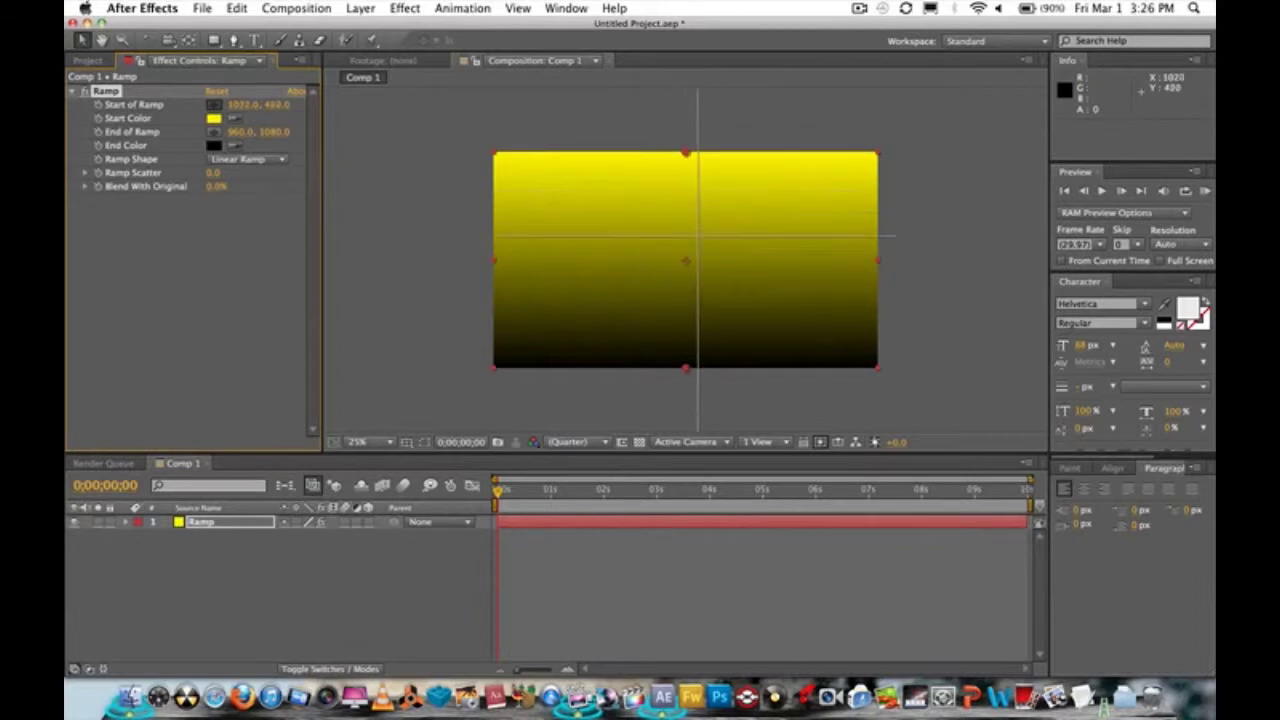
{"action": "left_click", "coordinate": [685, 261]}
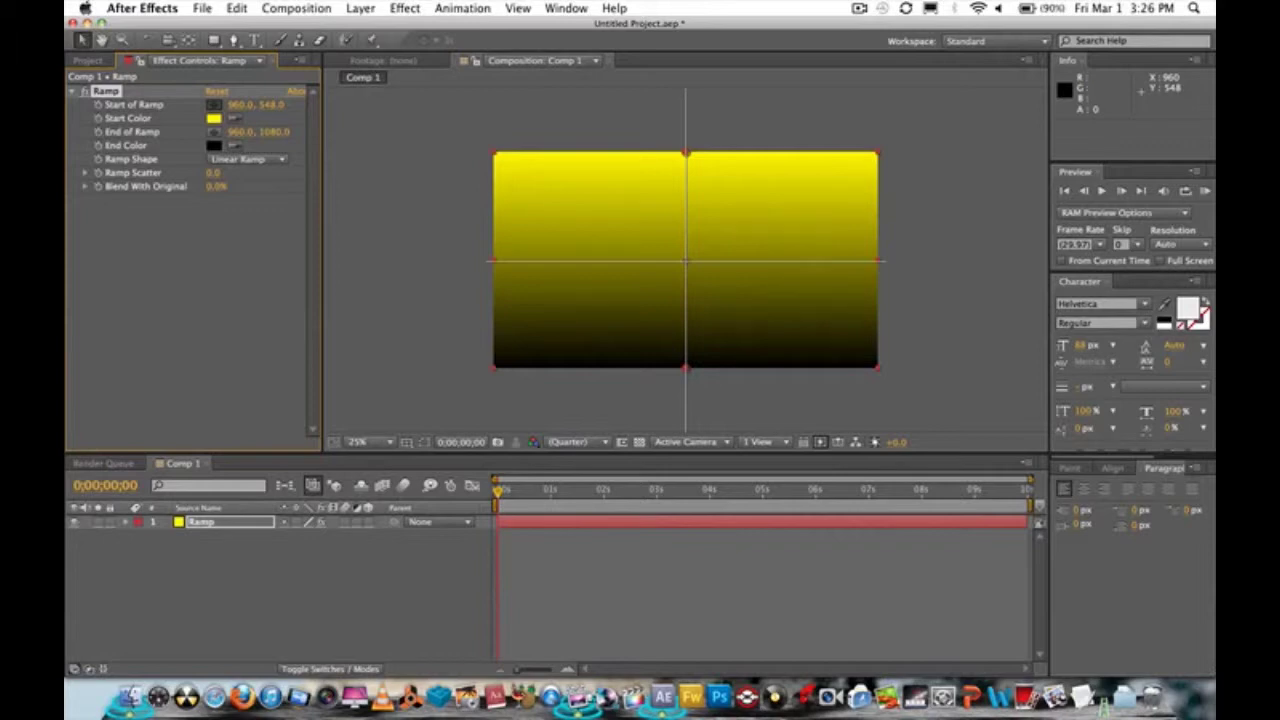
{"action": "left_click", "coordinate": [685, 261]}
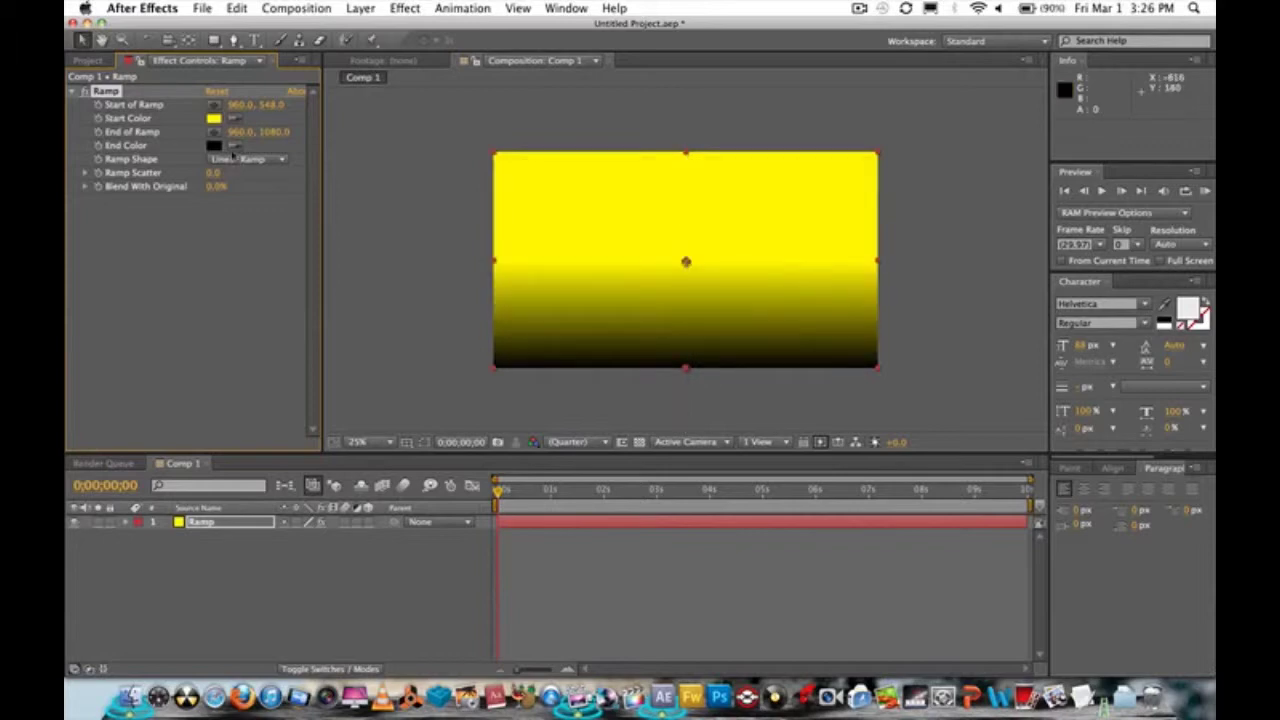
{"action": "left_click", "coordinate": [213, 131]}
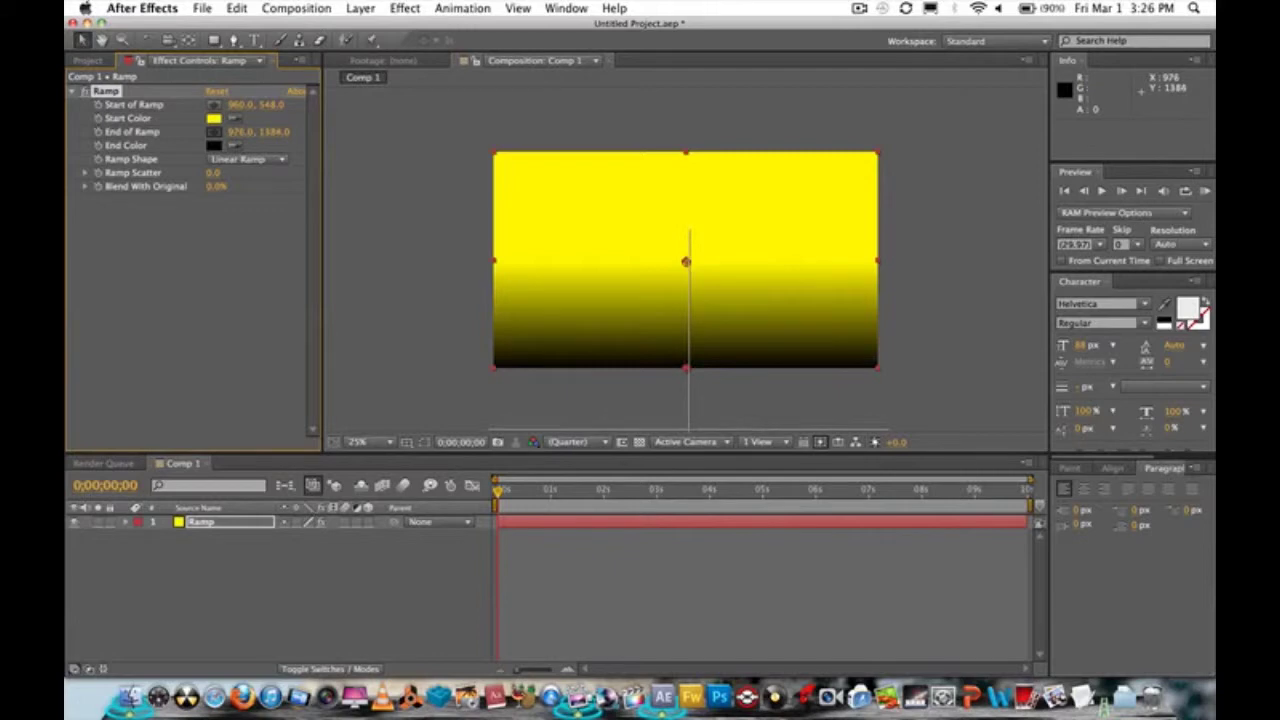
{"action": "left_click", "coordinate": [688, 429]}
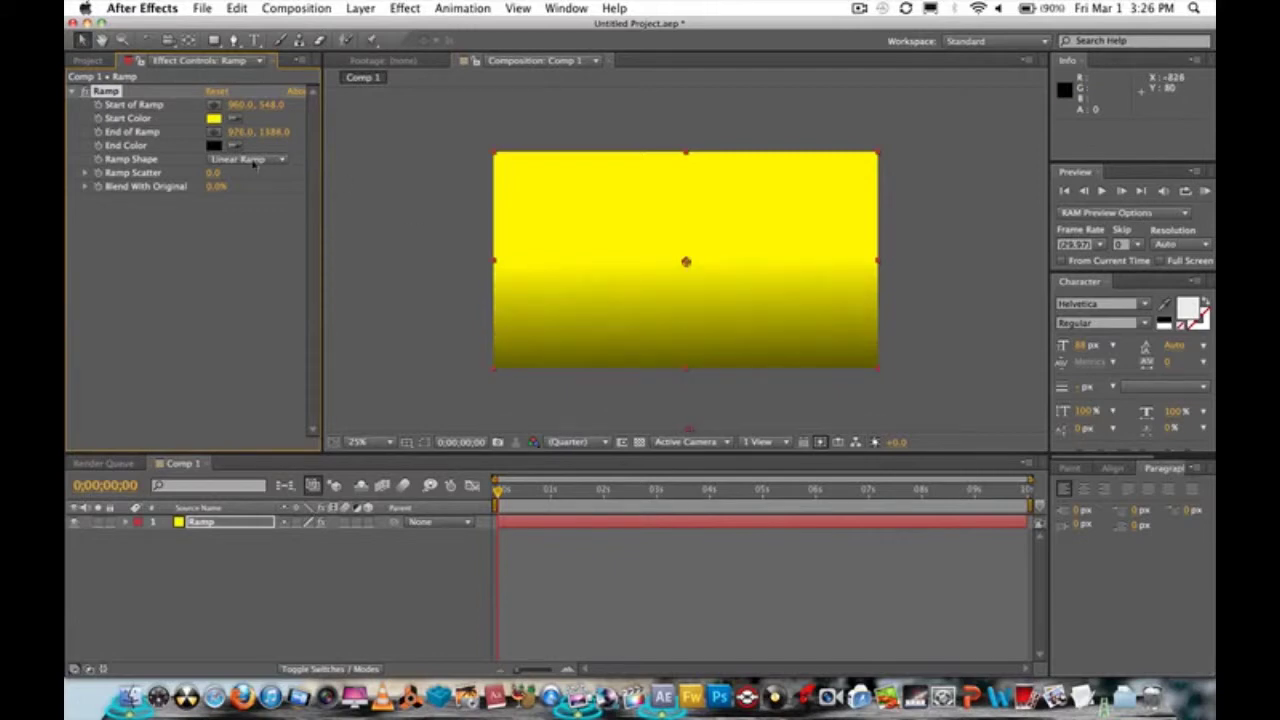
Step: Change the Ramp effect's shape to Radial Ramp and deselect the layer
{"action": "left_click", "coordinate": [254, 163]}
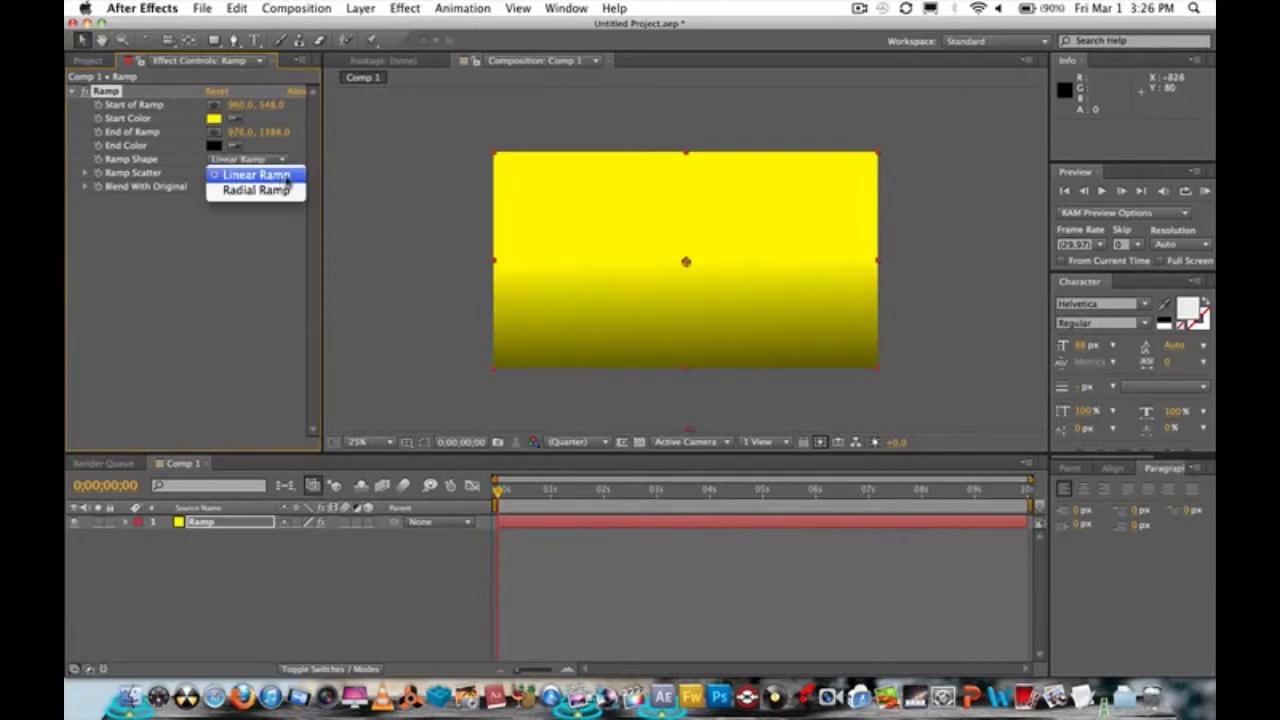
{"action": "left_click", "coordinate": [284, 190]}
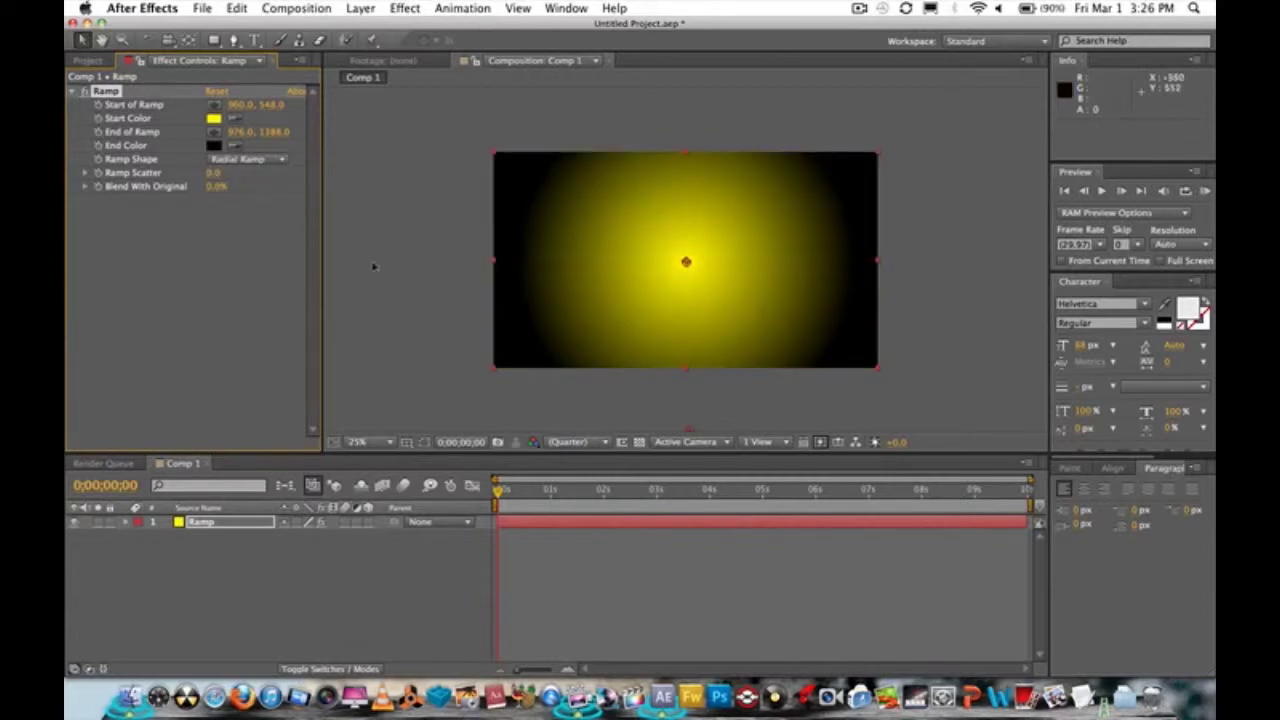
{"action": "left_click", "coordinate": [267, 582]}
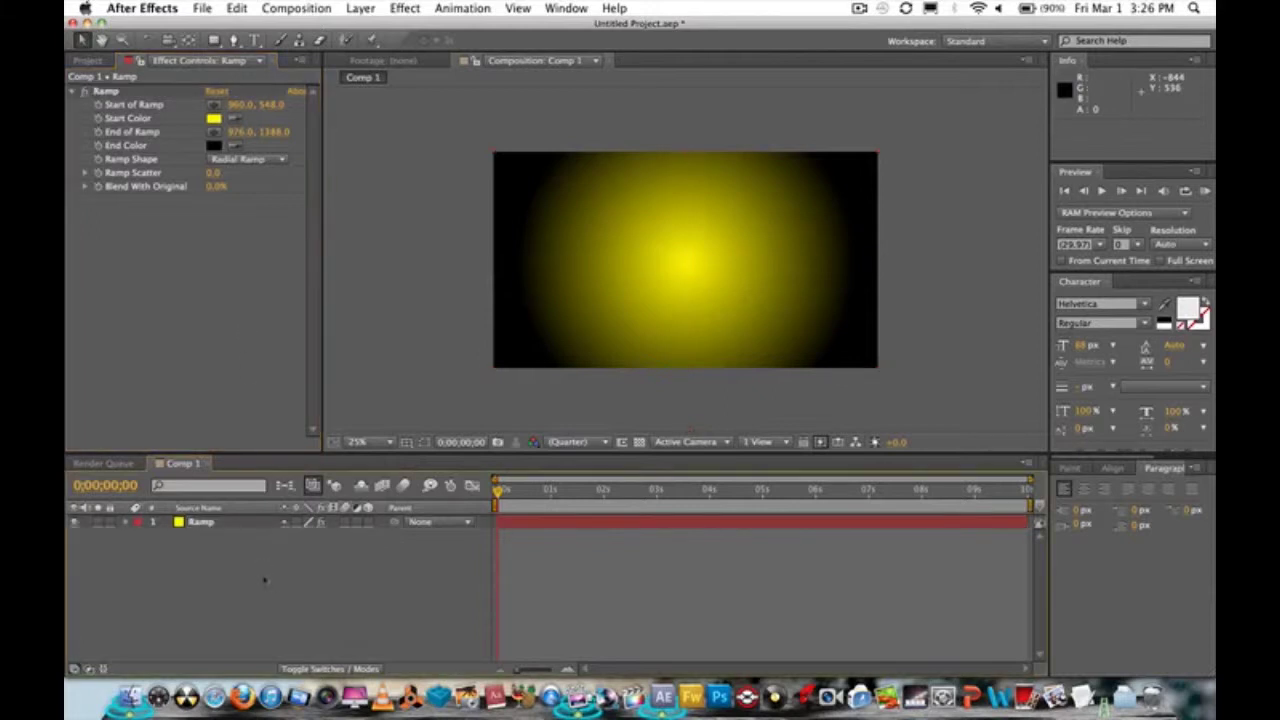
Step: Create a second yellow 1920 x 1080 solid named particle above the Ramp layer
{"action": "left_click", "coordinate": [250, 524]}
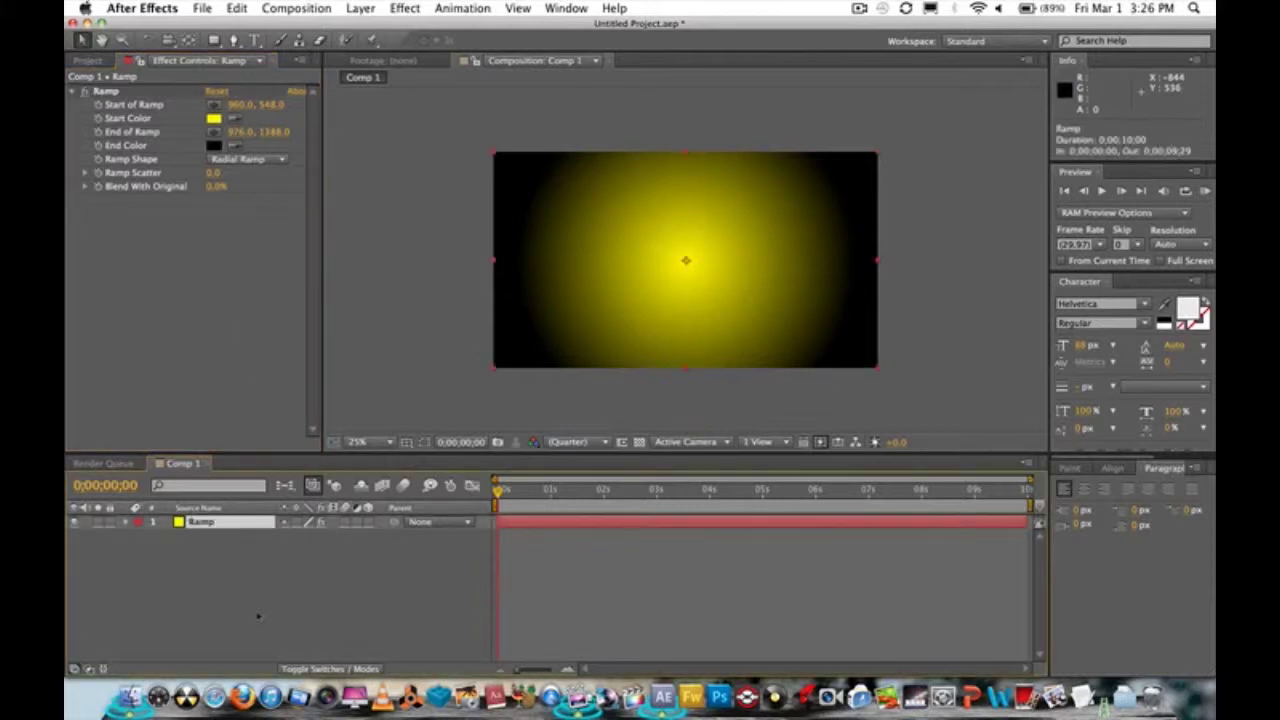
{"action": "key", "text": "super+shift+y"}
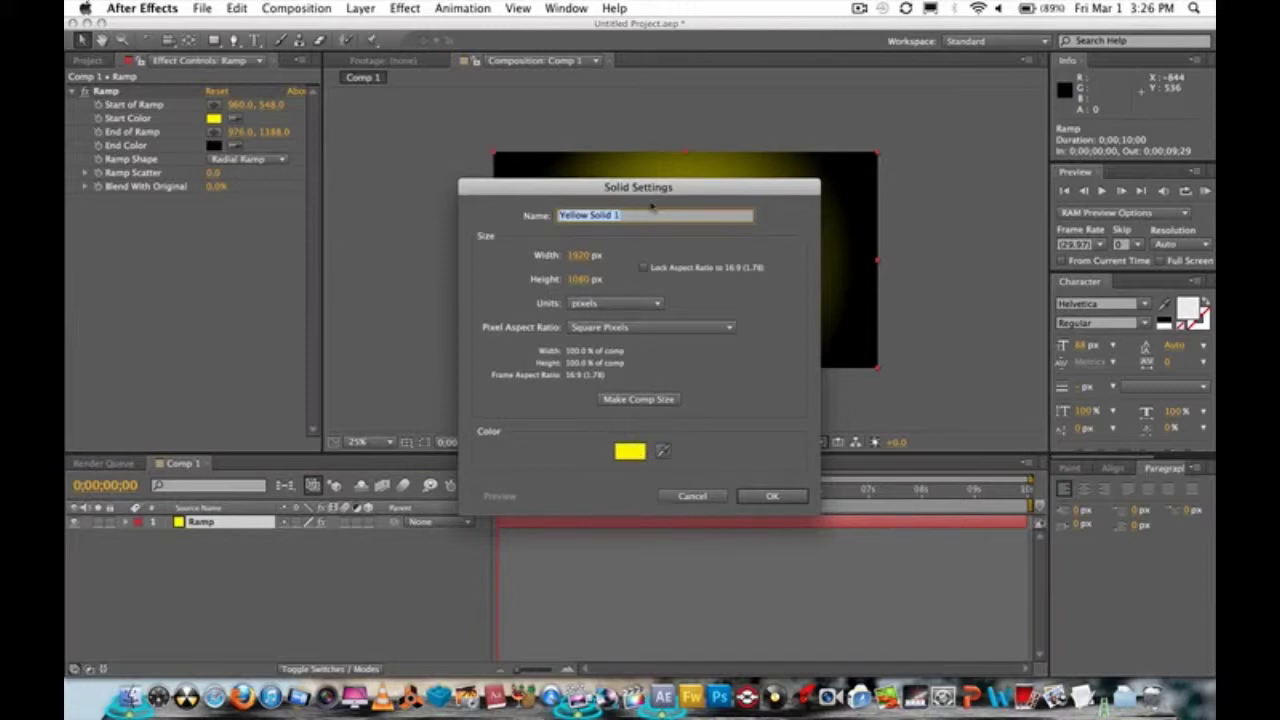
{"action": "type", "text": "particle"}
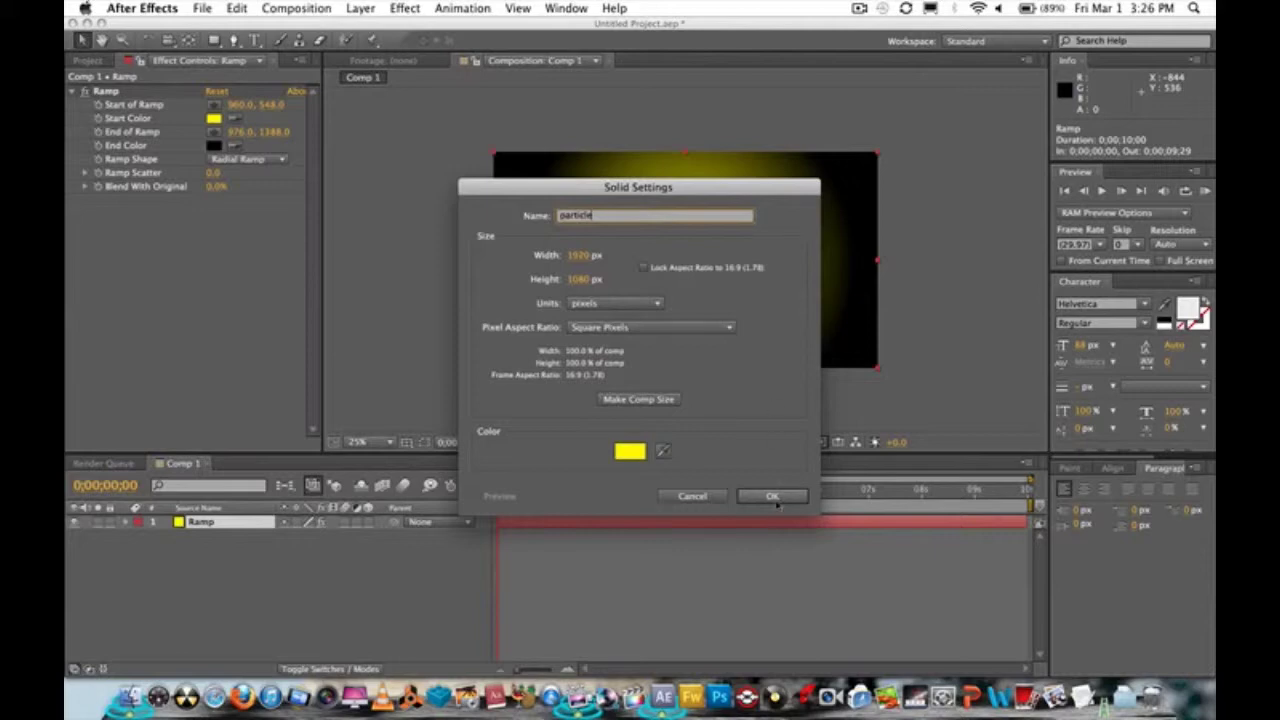
{"action": "left_click", "coordinate": [776, 497]}
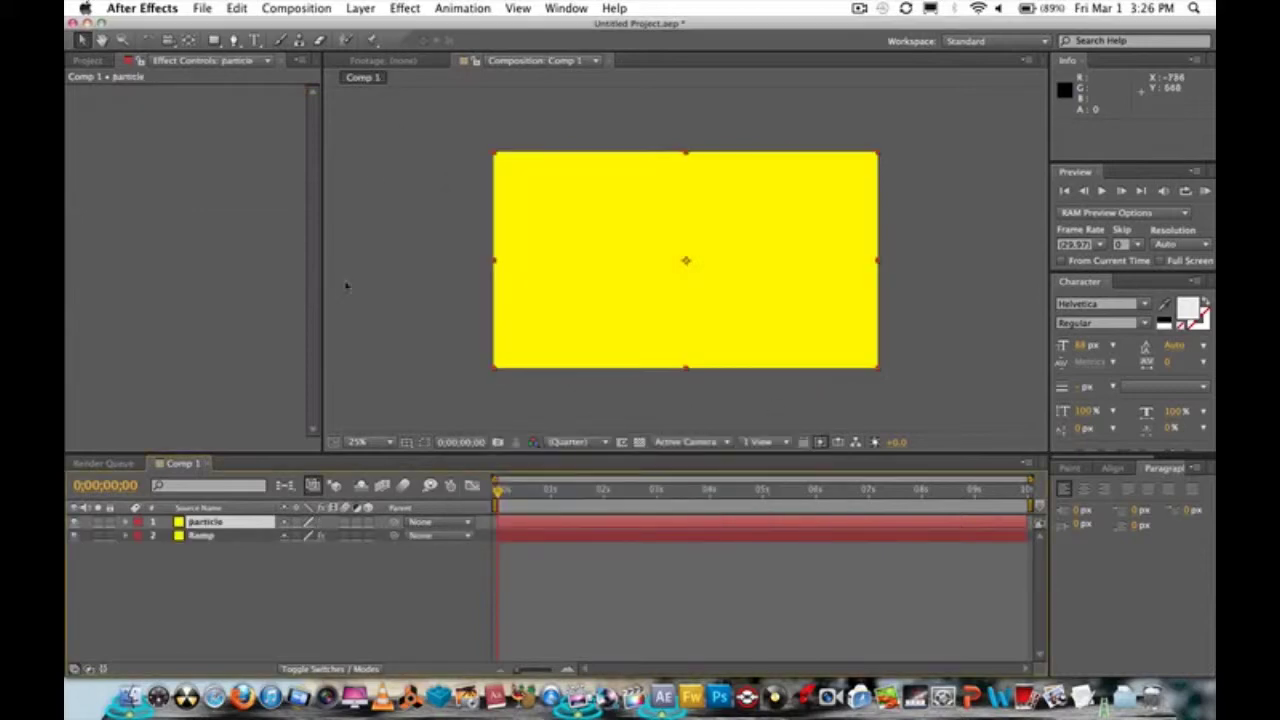
Step: Apply the CC Particle World simulation effect to the particle solid
{"action": "left_click", "coordinate": [405, 8]}
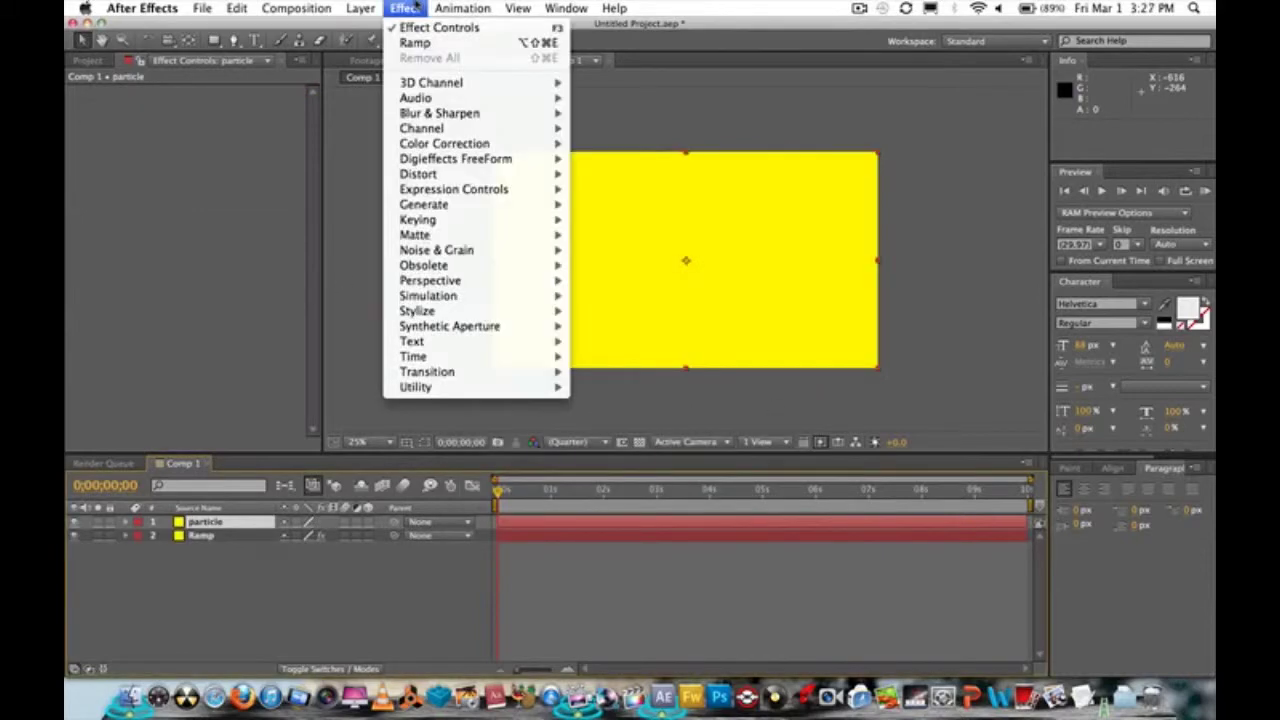
{"action": "mouse_move", "coordinate": [486, 297]}
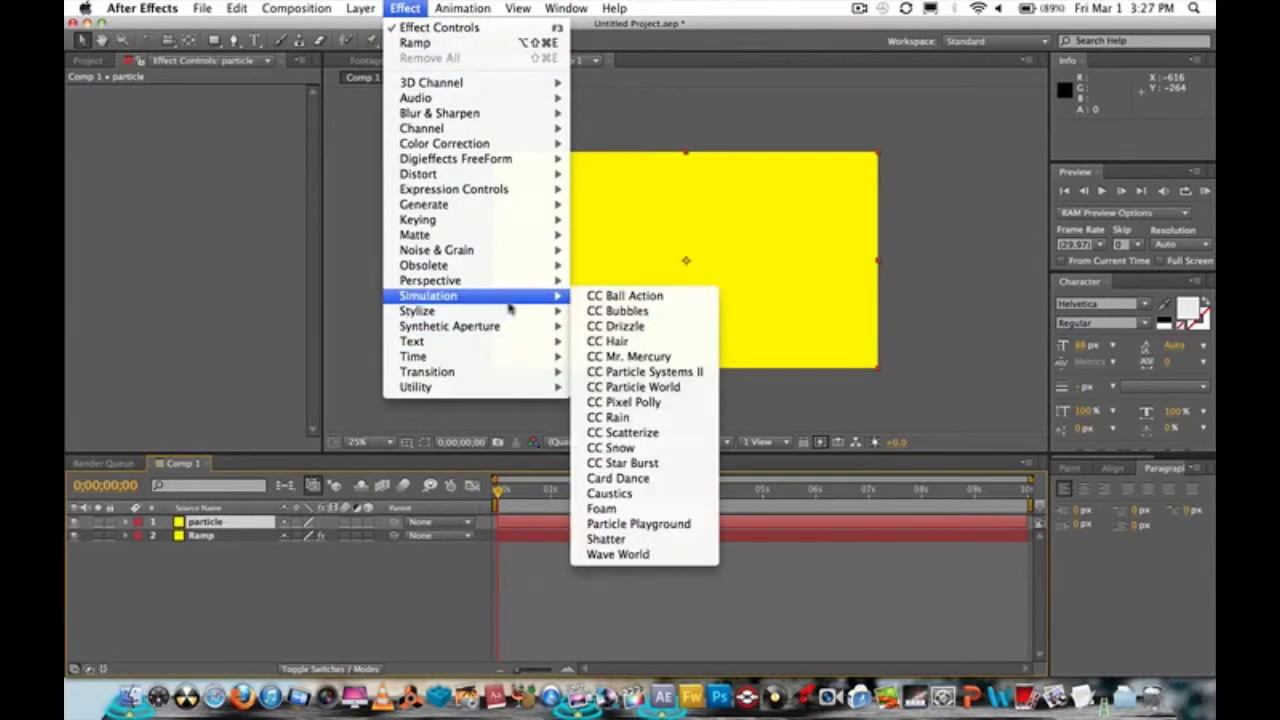
{"action": "left_click", "coordinate": [625, 388]}
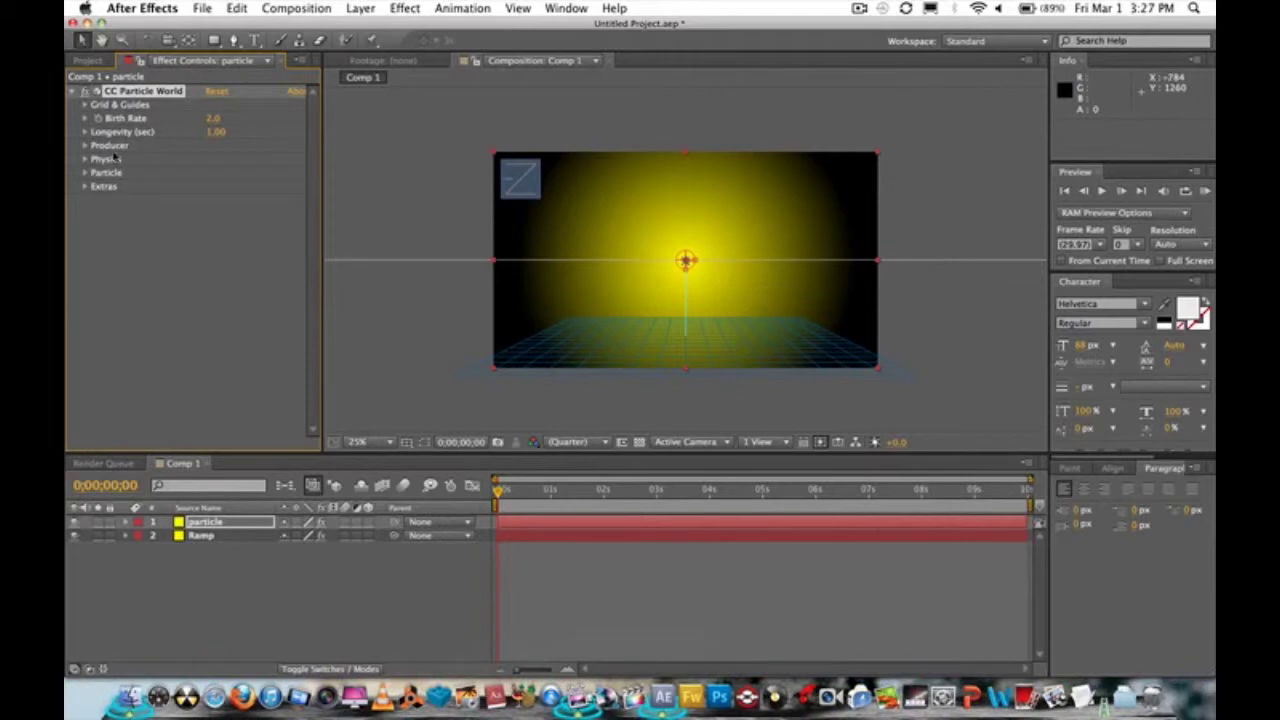
Step: Hide the floor grid in the particle effect's Grid & Guides settings
{"action": "left_click", "coordinate": [86, 106]}
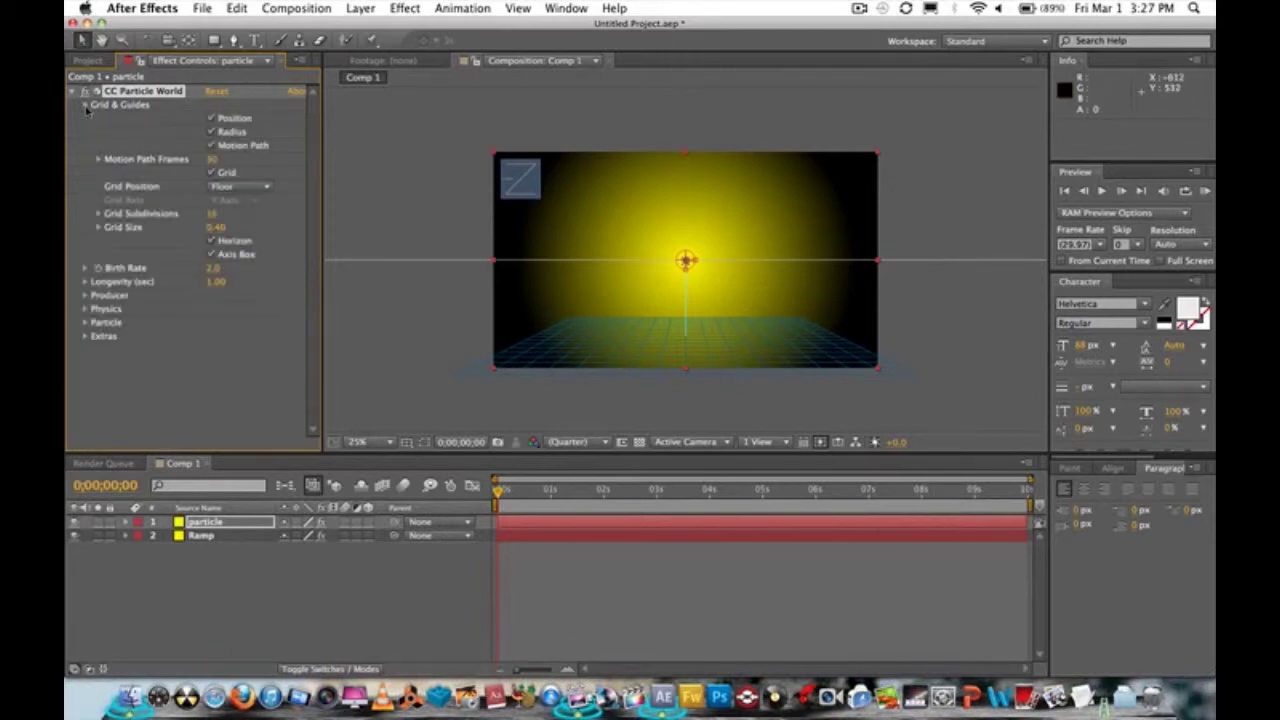
{"action": "left_click", "coordinate": [212, 174]}
{"action": "left_click", "coordinate": [86, 105]}
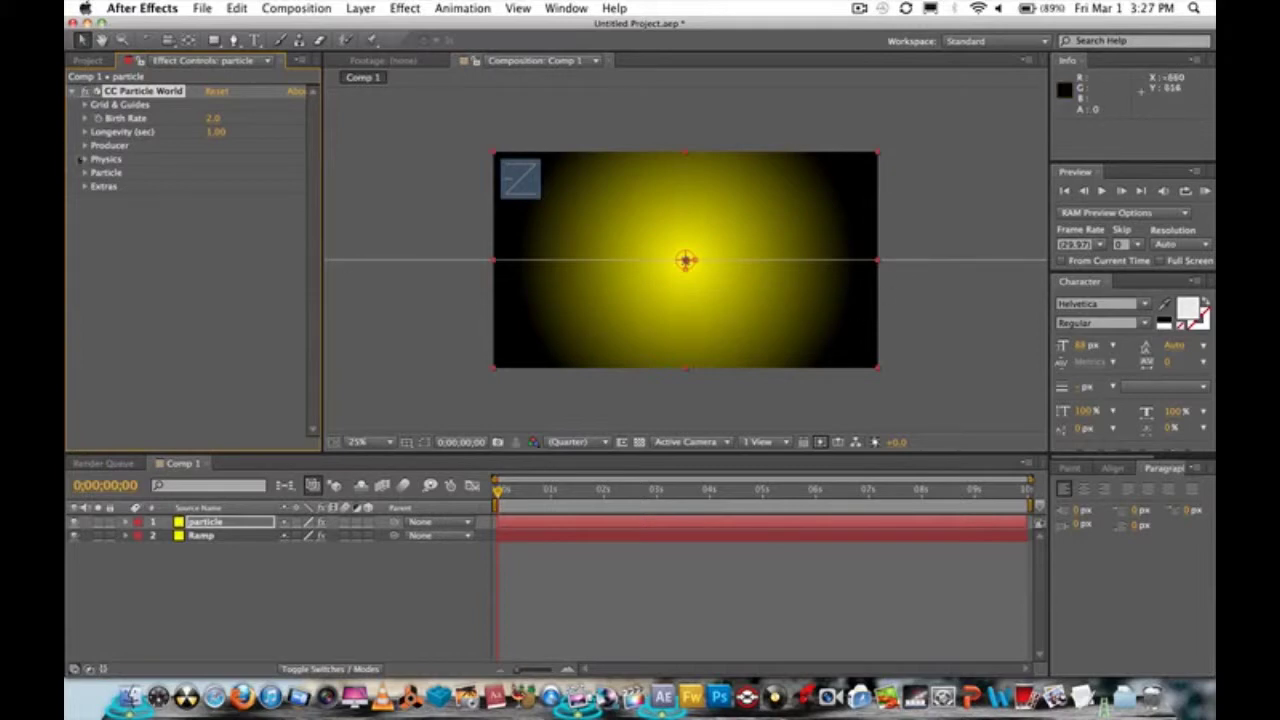
Step: Set the particle effect's Physics Velocity and Gravity both to 0
{"action": "left_click", "coordinate": [84, 159]}
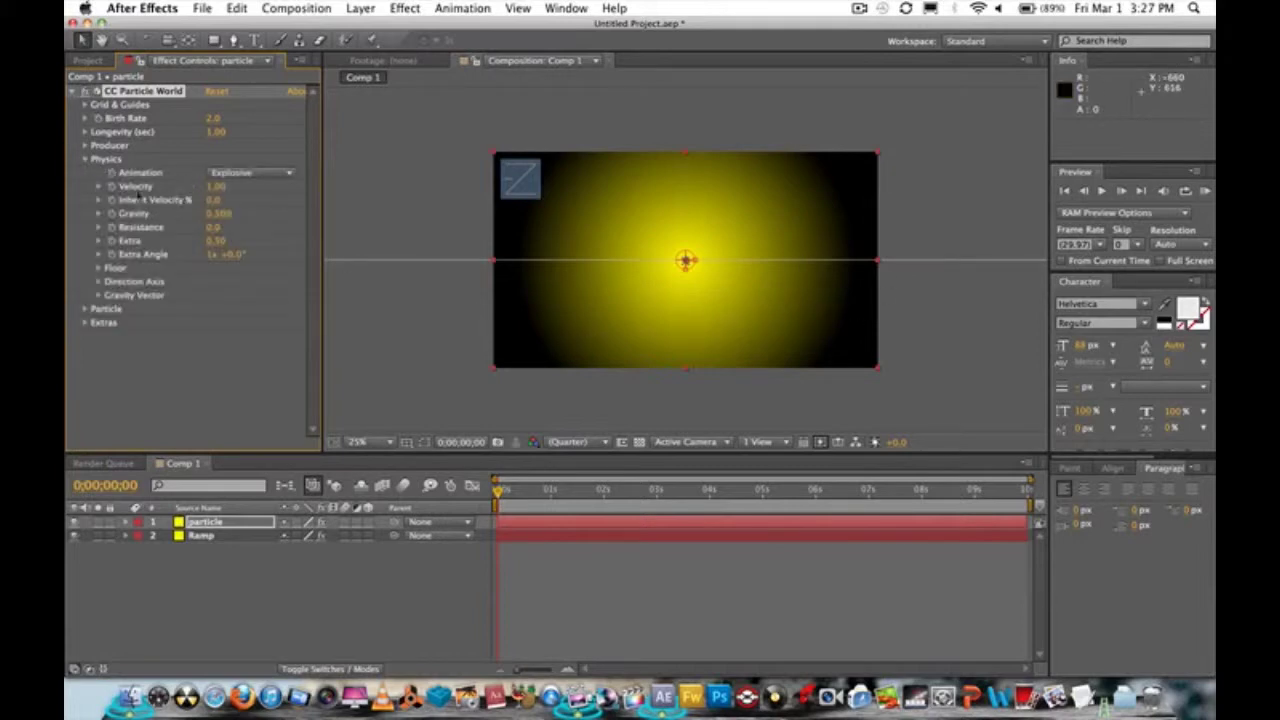
{"action": "left_click", "coordinate": [221, 200]}
{"action": "left_click", "coordinate": [215, 186]}
{"action": "type", "text": "0"}
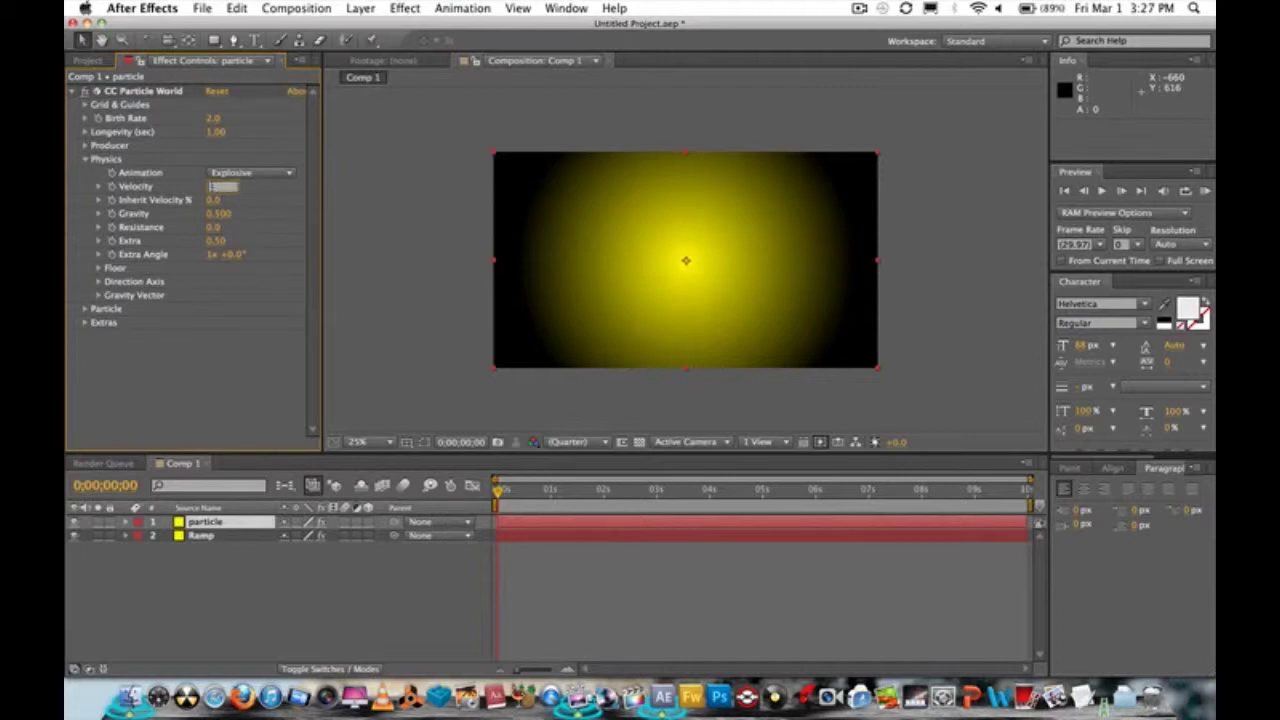
{"action": "left_click", "coordinate": [218, 214]}
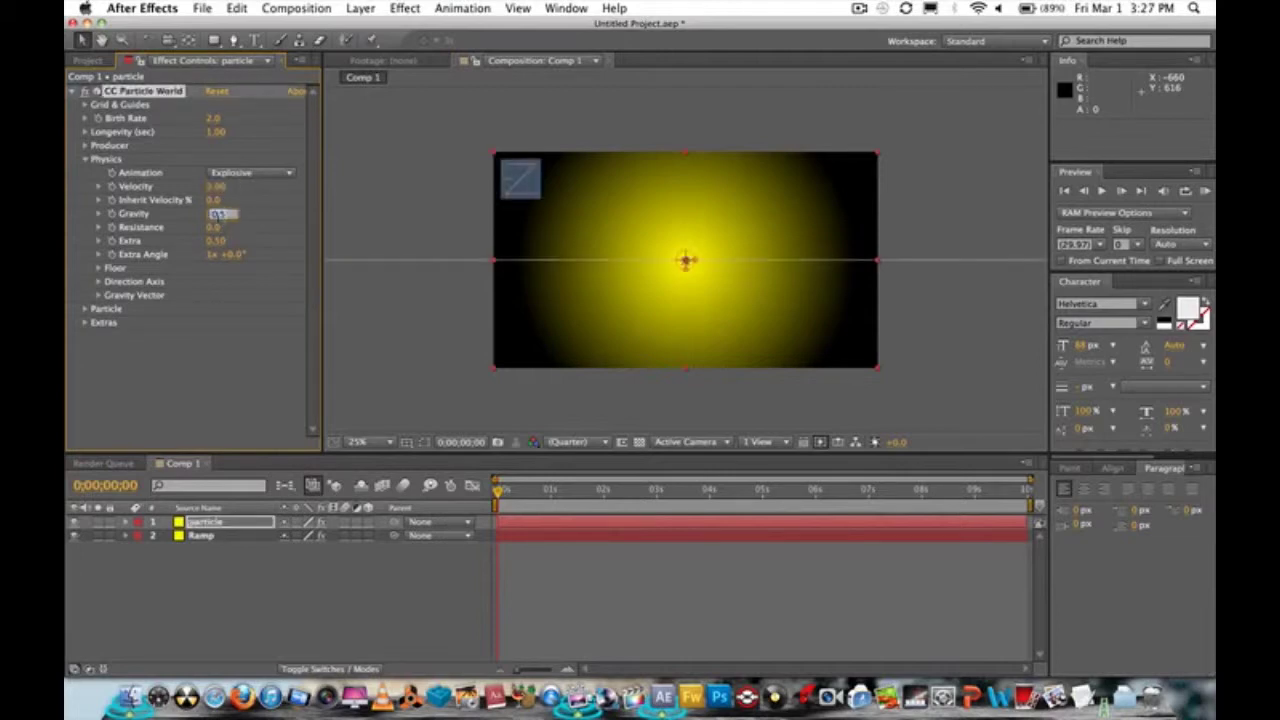
{"action": "type", "text": "0"}
{"action": "left_click", "coordinate": [87, 161]}
{"action": "left_click", "coordinate": [86, 159]}
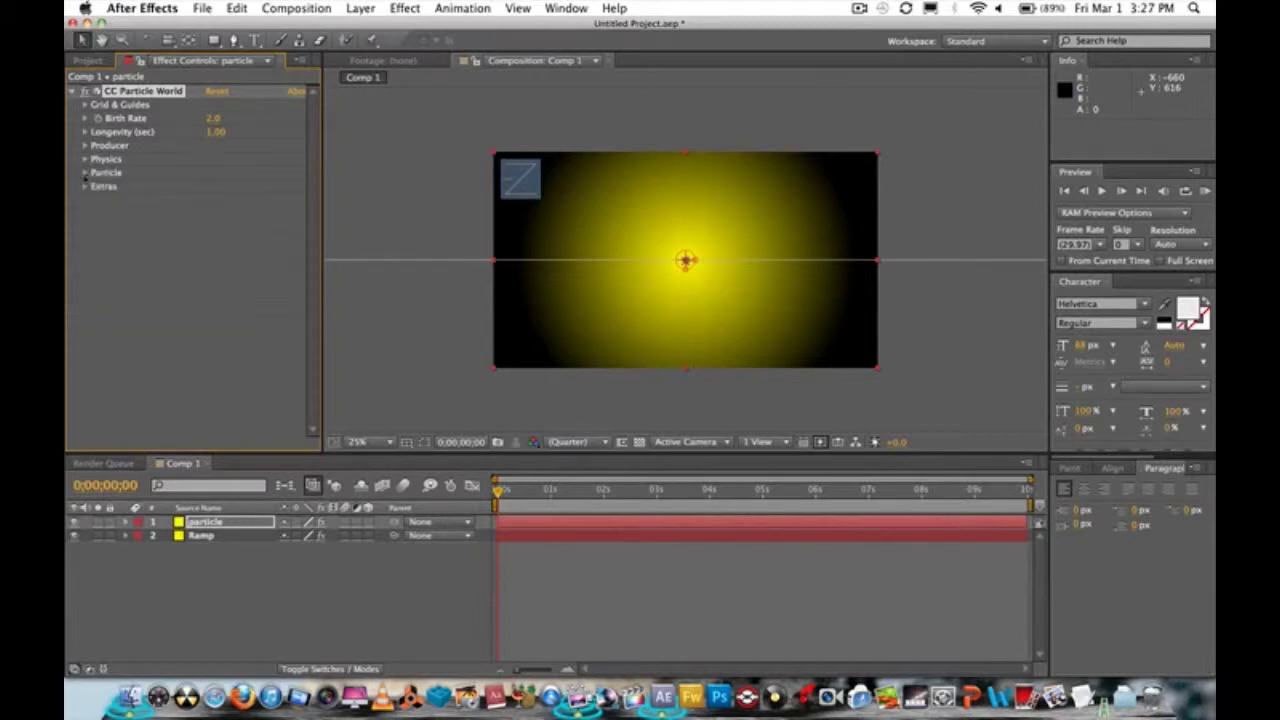
Step: Change the particle type to Shaded Sphere
{"action": "left_click", "coordinate": [85, 172]}
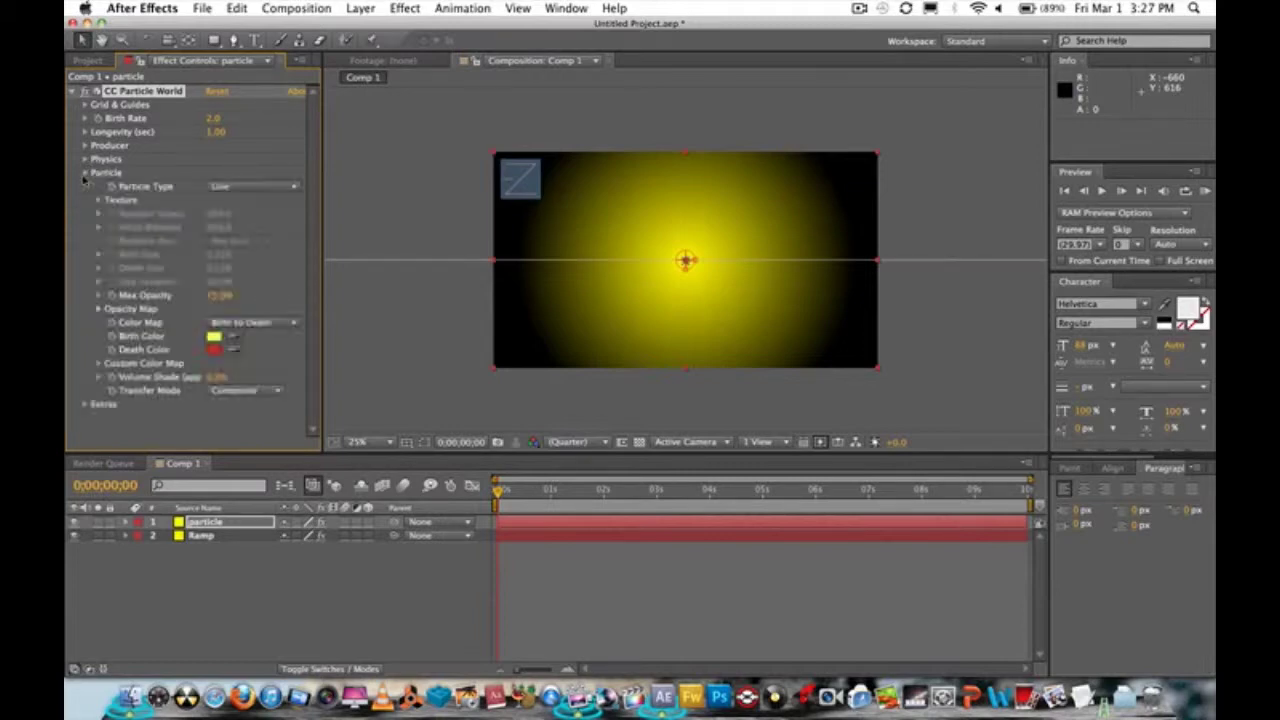
{"action": "left_click", "coordinate": [244, 189]}
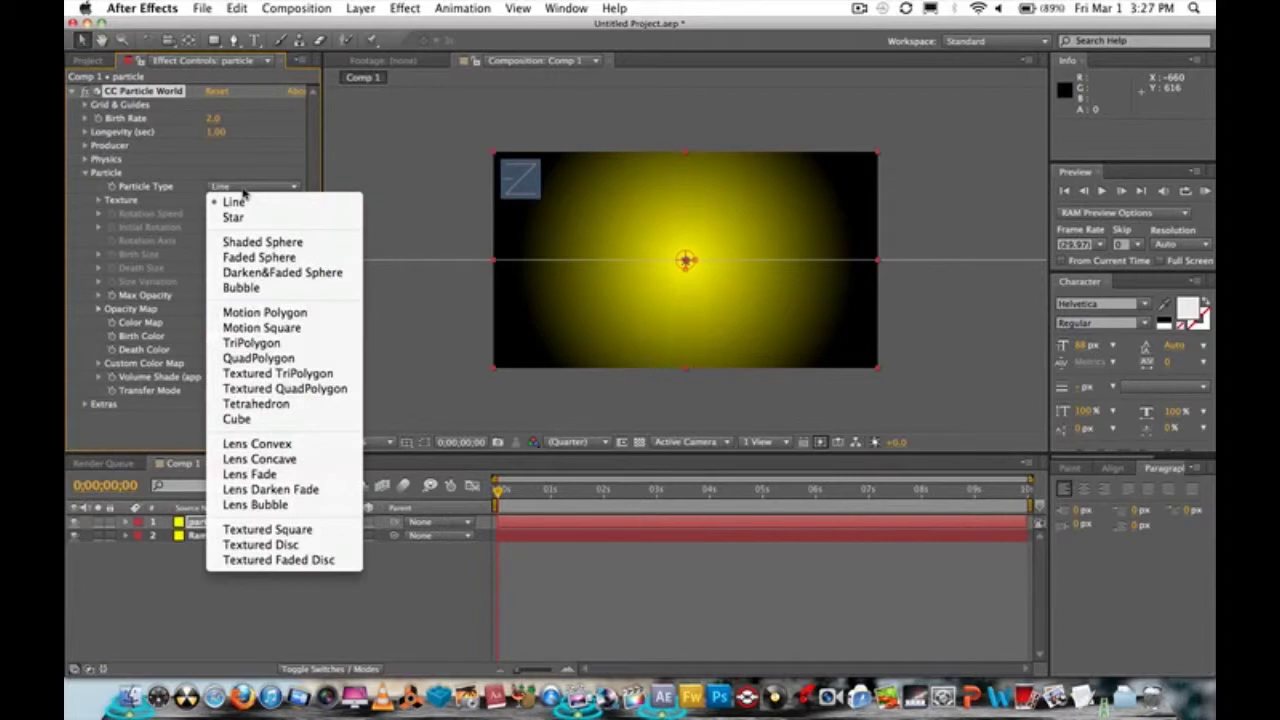
{"action": "left_click", "coordinate": [285, 249]}
Step: Keep the yellow birth color FFFF50 and change the particles' death color to the light yellow FDFF51
{"action": "left_click", "coordinate": [214, 337]}
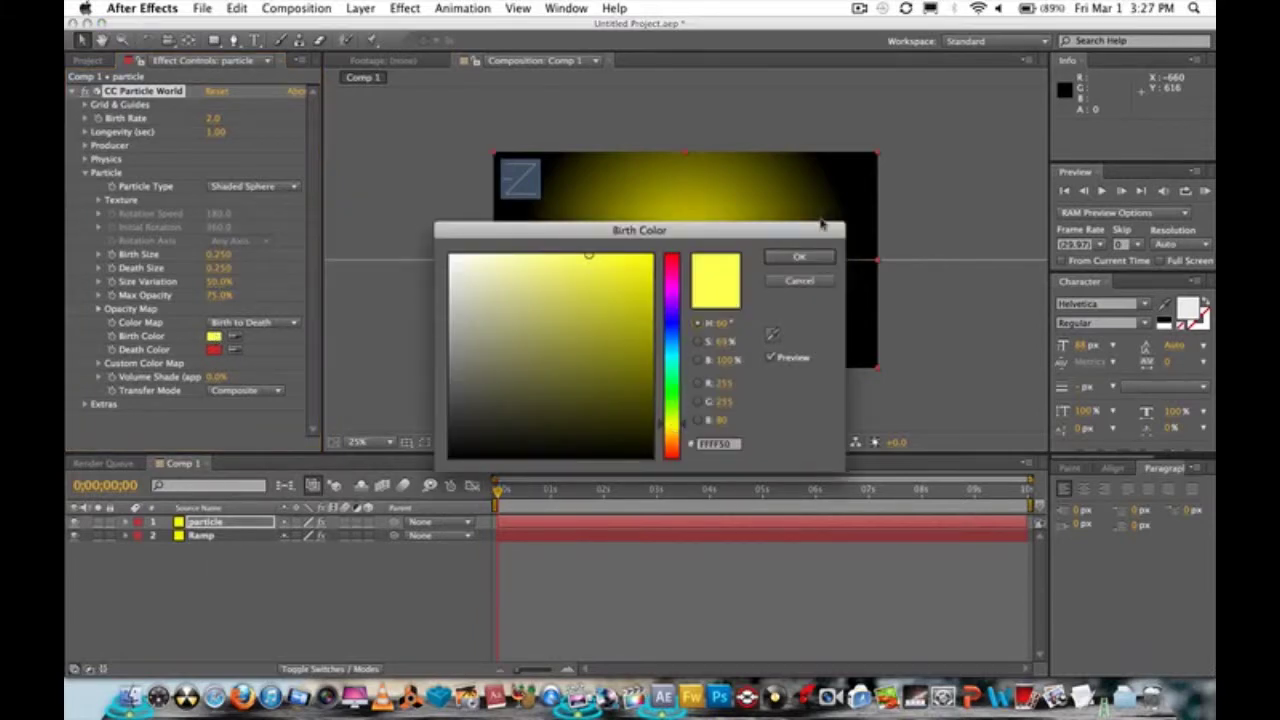
{"action": "left_click", "coordinate": [813, 260]}
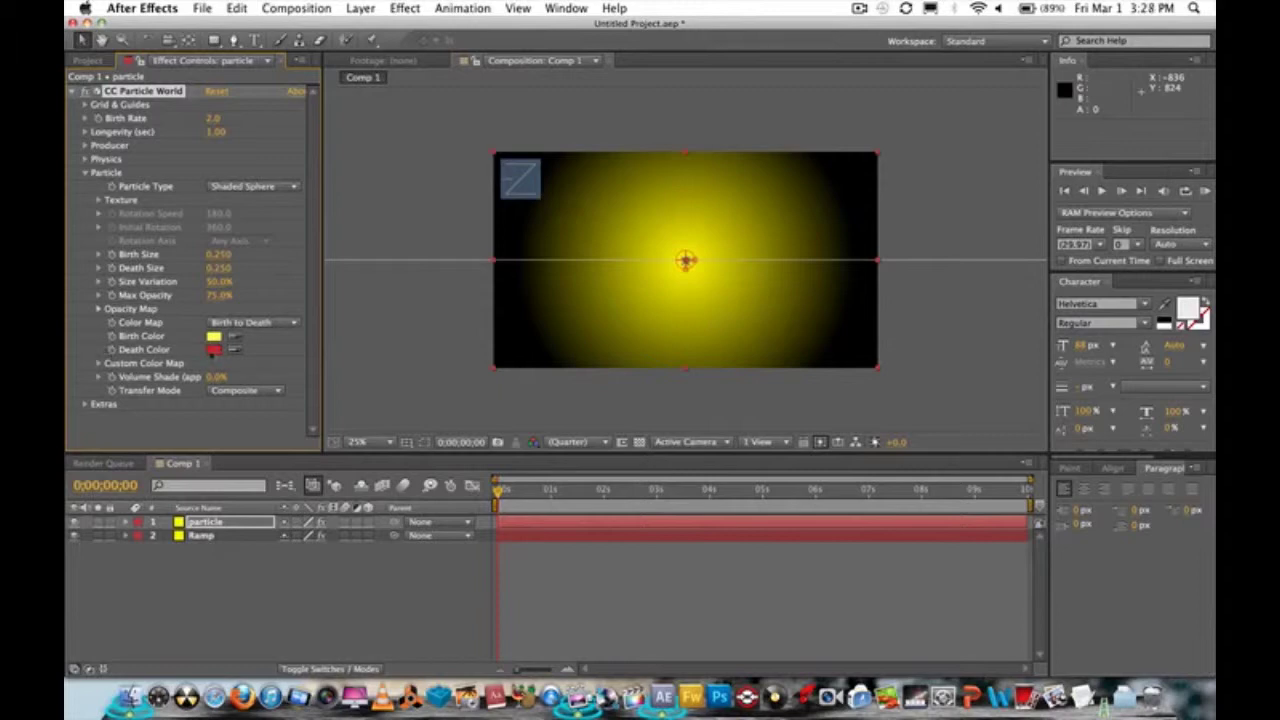
{"action": "left_click", "coordinate": [214, 350]}
{"action": "left_click_drag", "start_coordinate": [582, 326], "coordinate": [590, 228]}
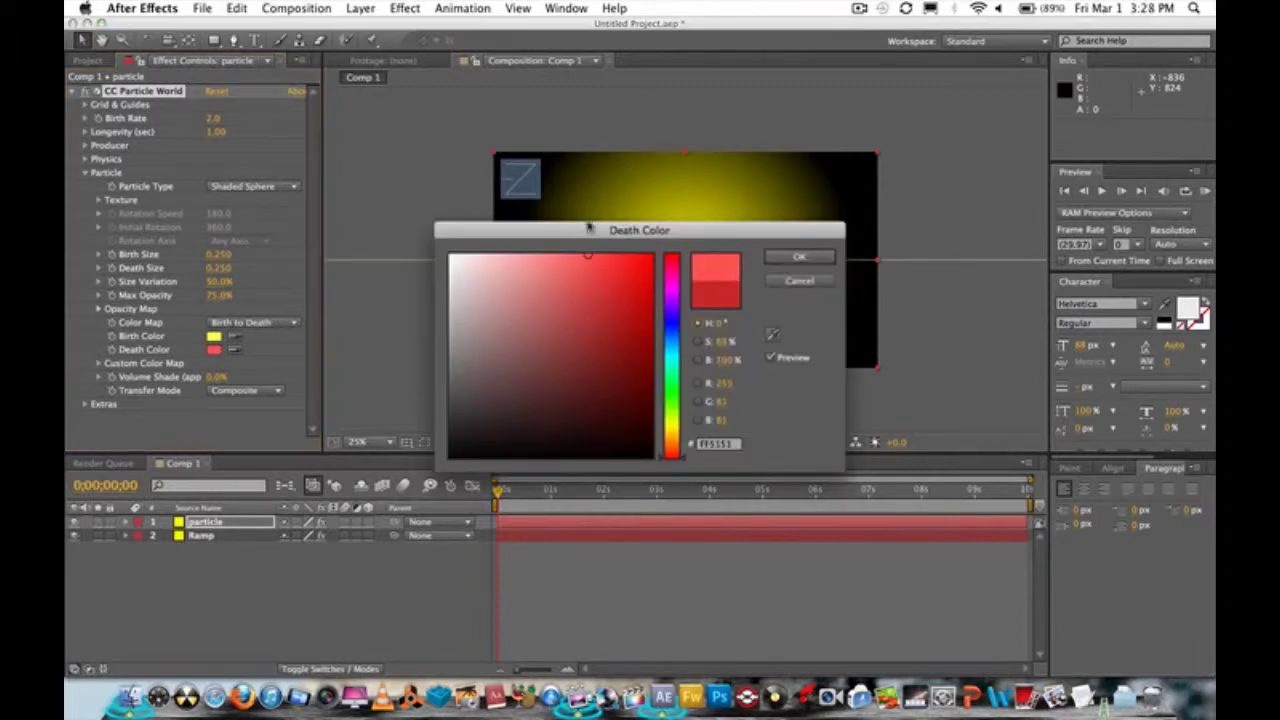
{"action": "left_click", "coordinate": [672, 423]}
{"action": "left_click_drag", "start_coordinate": [672, 425], "coordinate": [672, 429]}
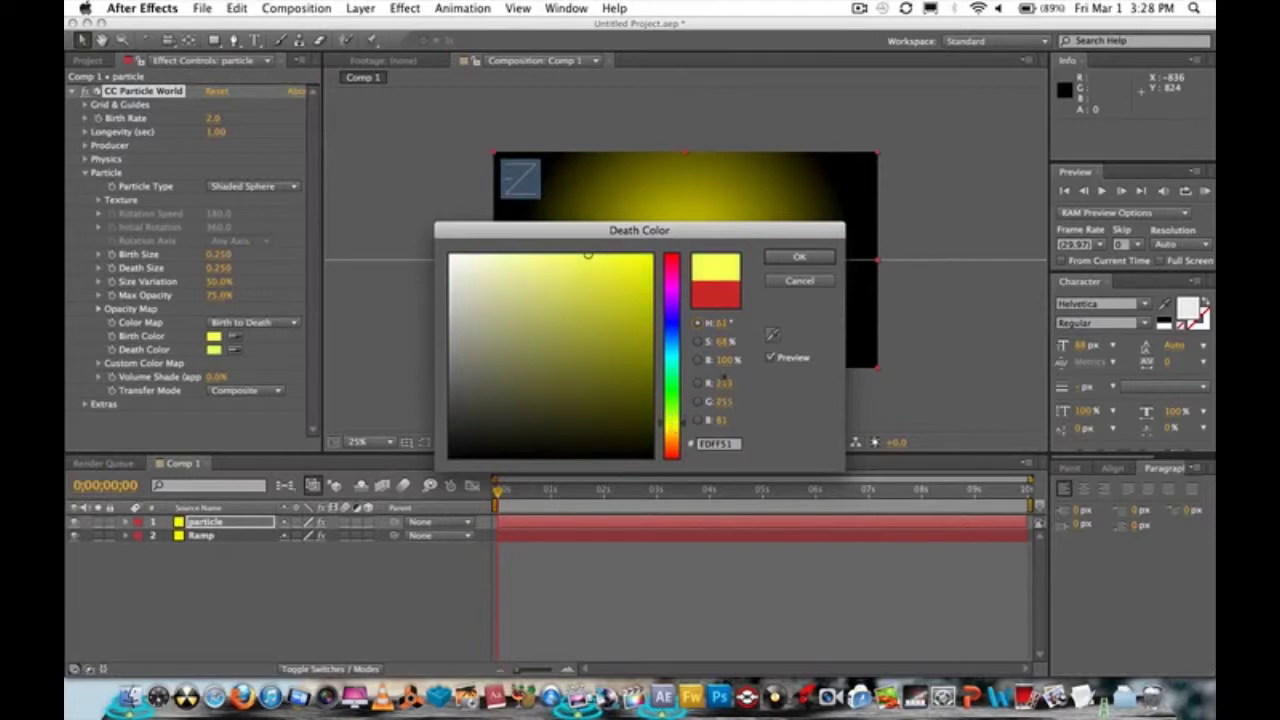
{"action": "left_click", "coordinate": [800, 257]}
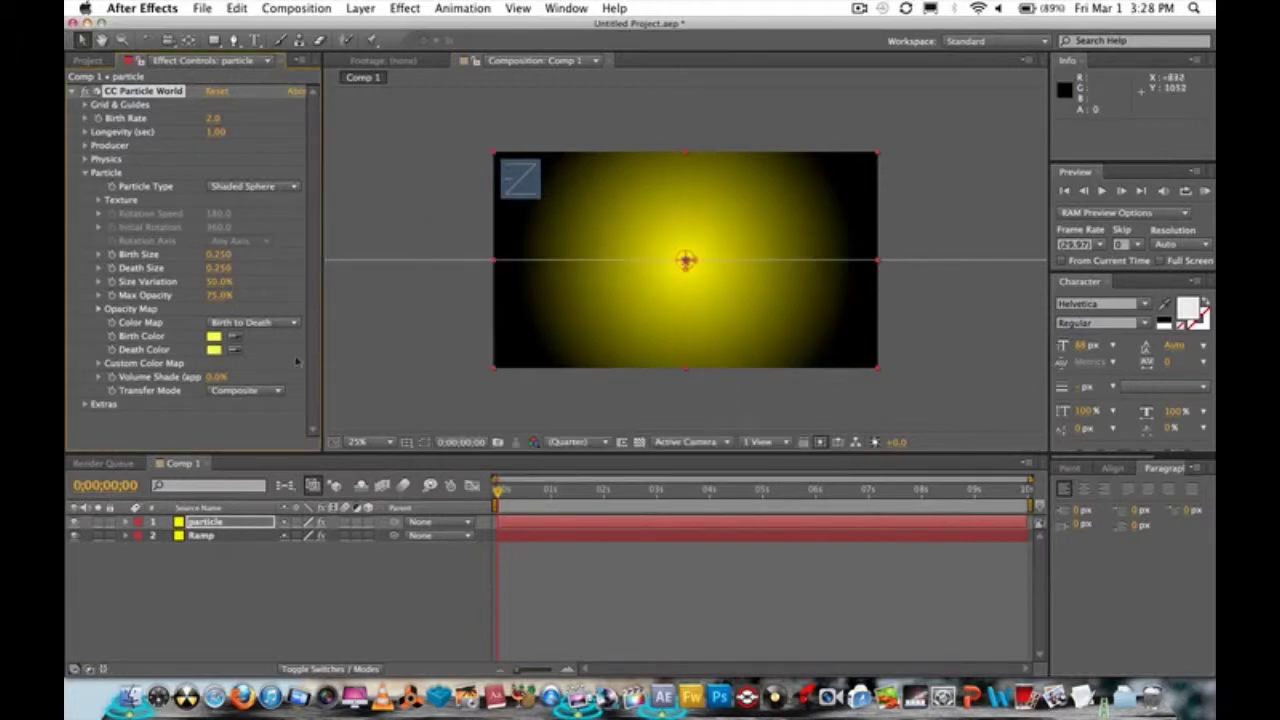
Step: Preview the animation, move the particle layer's start to -0:00:02:05 and extend its end to 0:00:10:00
{"action": "key", "text": "space"}
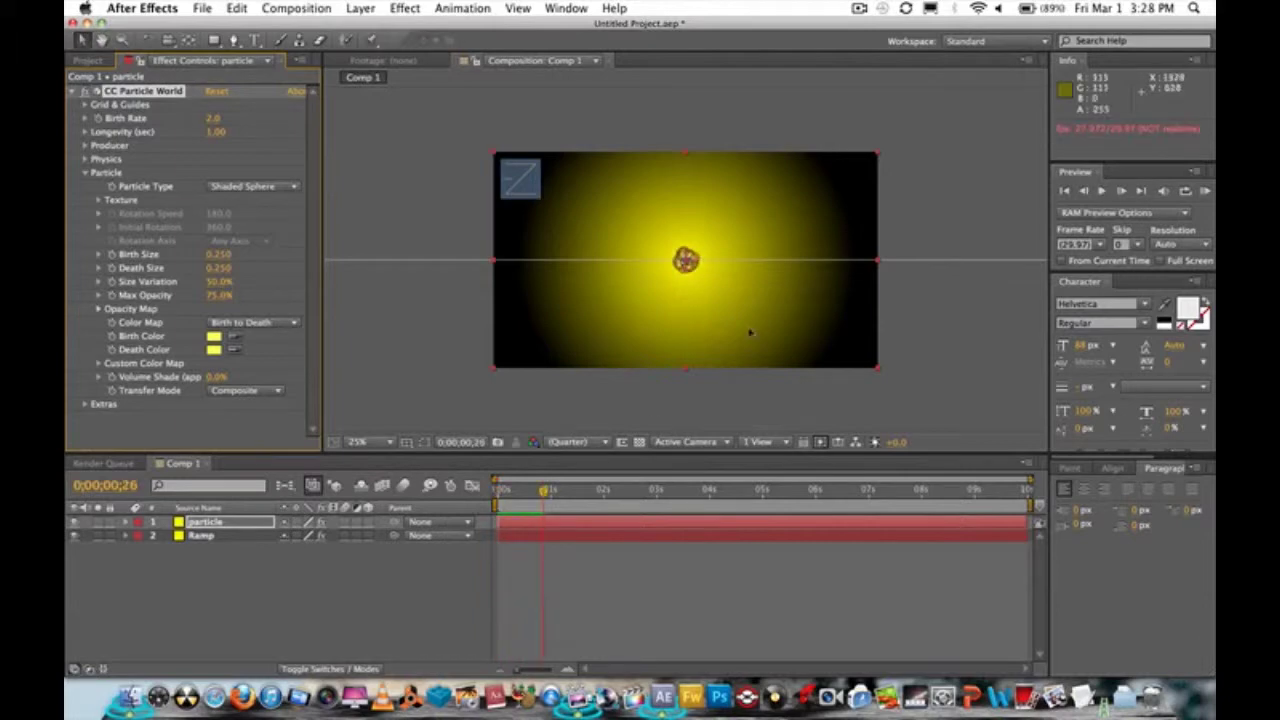
{"action": "left_click", "coordinate": [595, 523]}
{"action": "left_click_drag", "start_coordinate": [591, 524], "coordinate": [488, 532]}
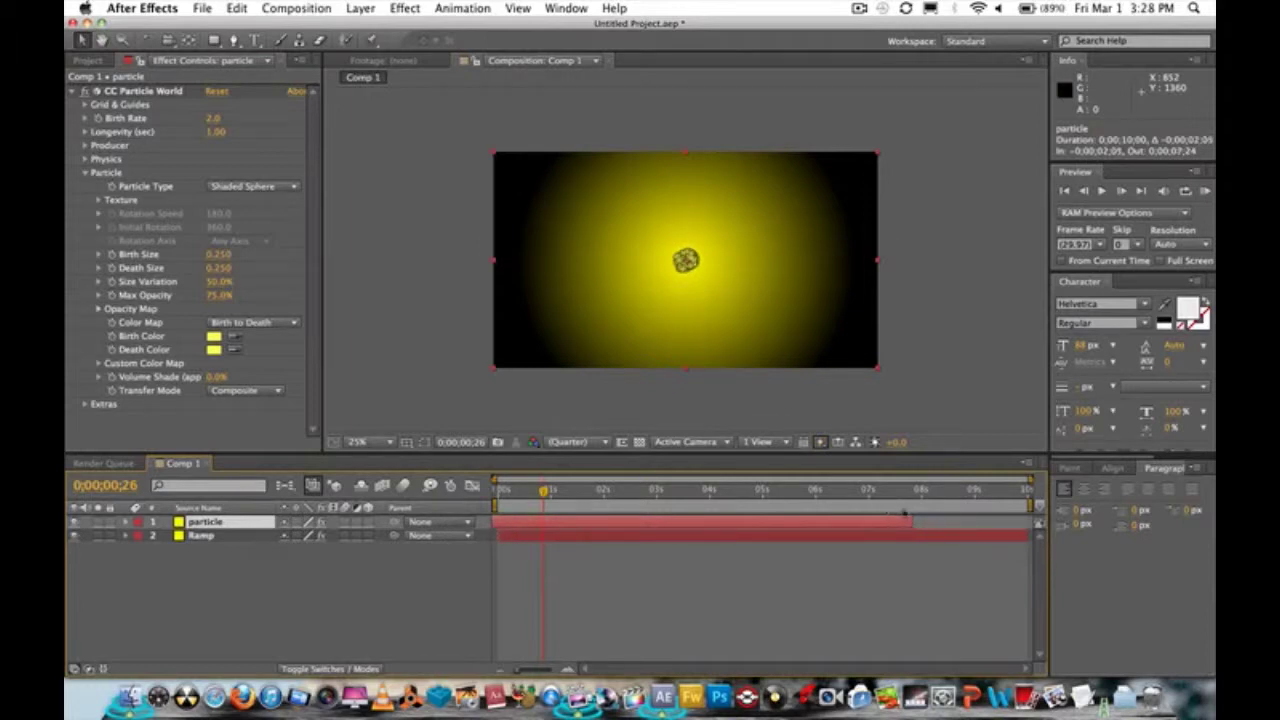
{"action": "left_click_drag", "start_coordinate": [910, 522], "coordinate": [1022, 530]}
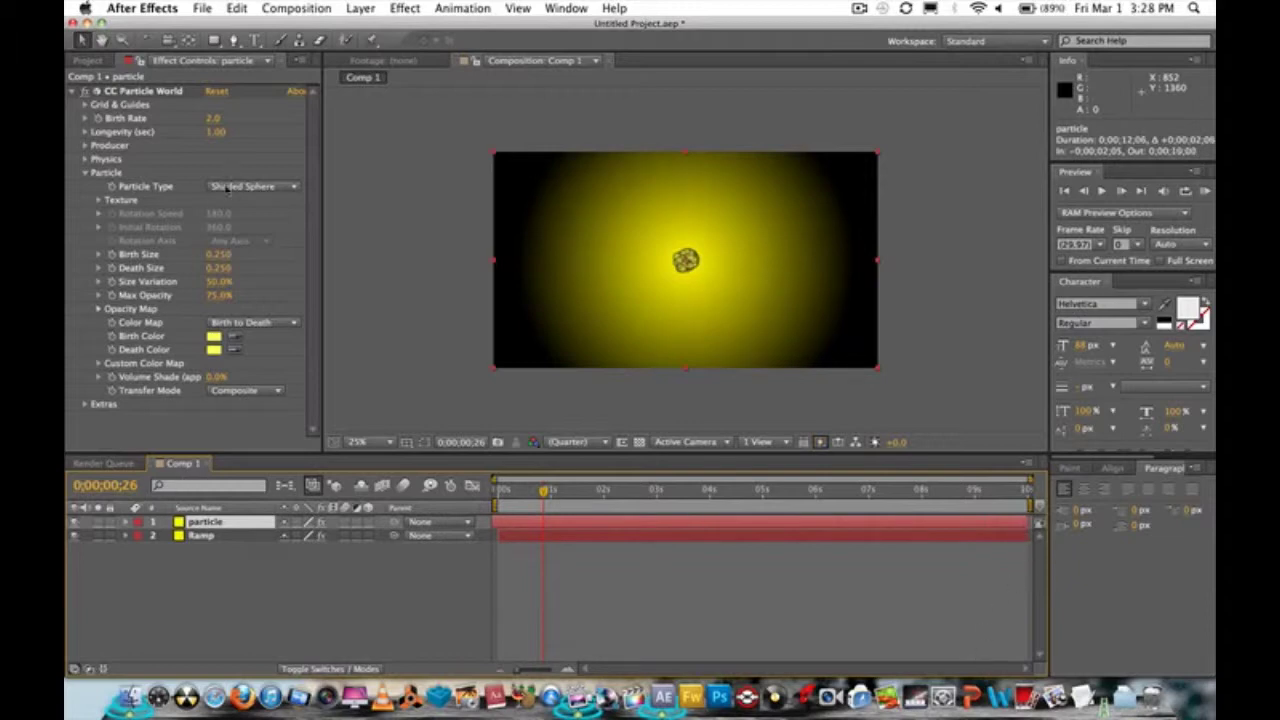
Step: Set the Producer's Radius X to 0.500
{"action": "left_click", "coordinate": [86, 172]}
{"action": "left_click", "coordinate": [86, 146]}
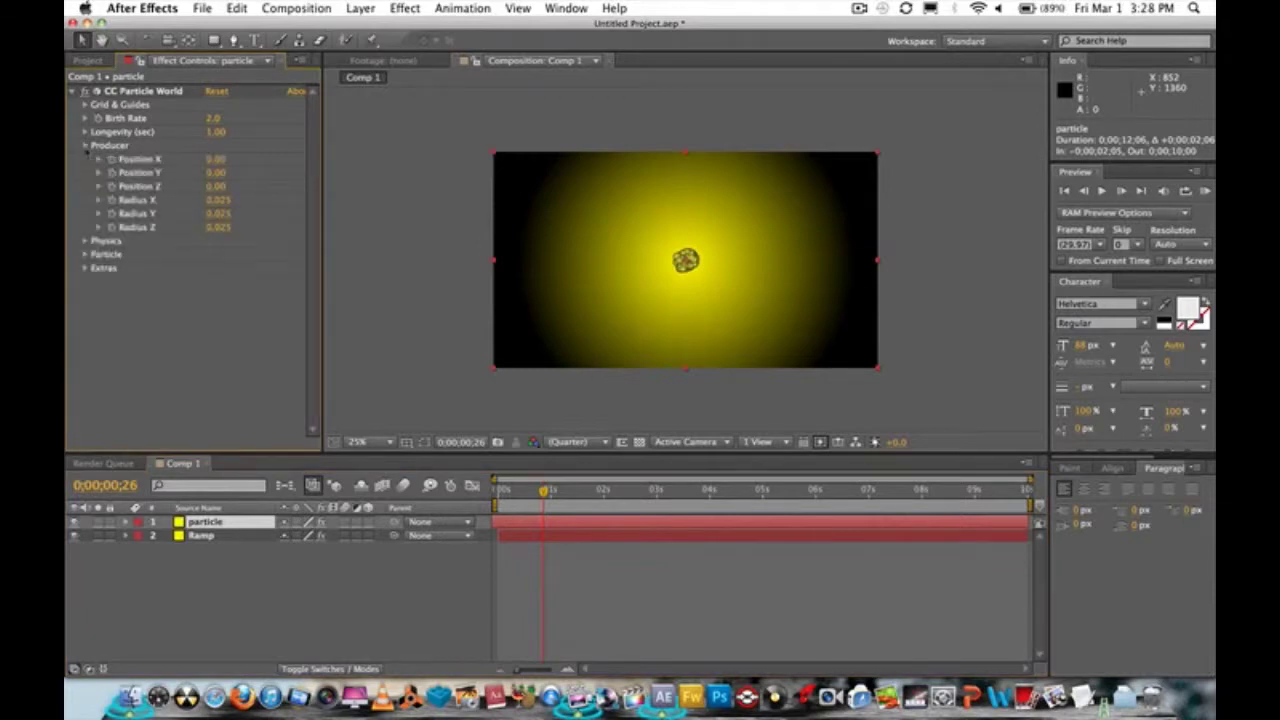
{"action": "left_click", "coordinate": [220, 201]}
{"action": "type", "text": "1.50"}
{"action": "left_click", "coordinate": [224, 261]}
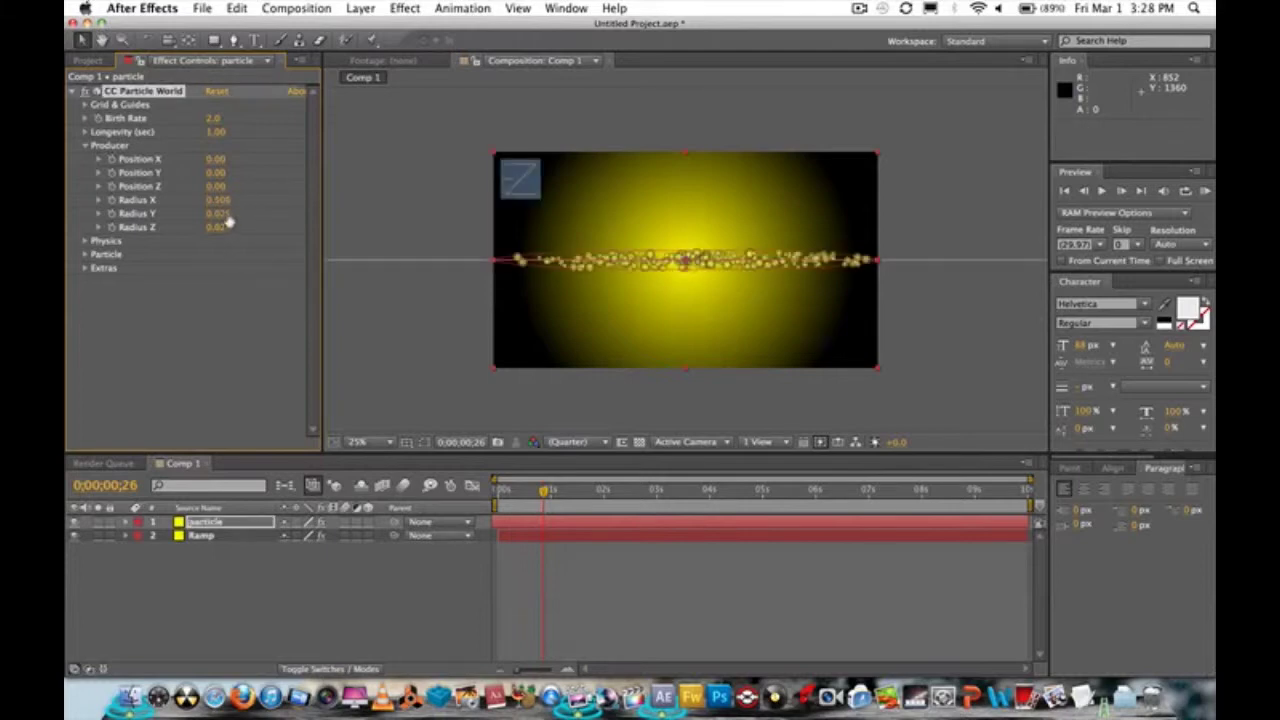
Step: Set the Producer's Radius Y to 1.500
{"action": "left_click_drag", "start_coordinate": [218, 213], "coordinate": [316, 213]}
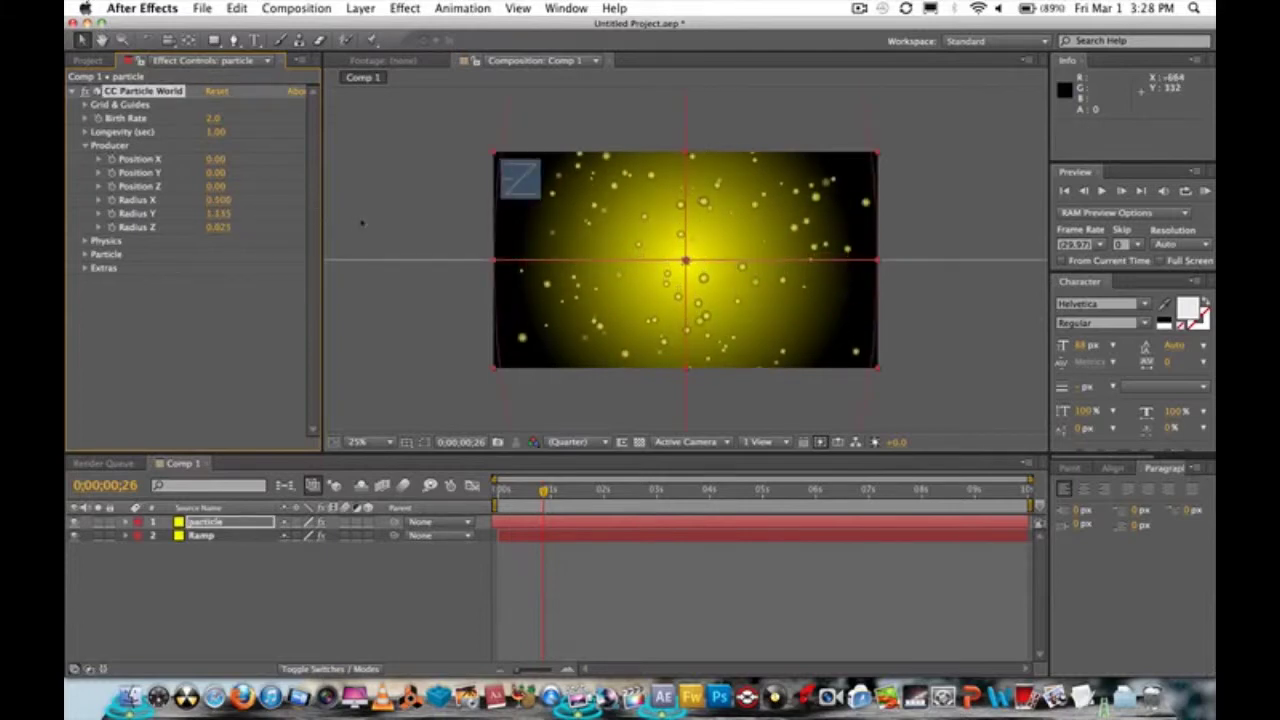
{"action": "key", "text": "comma"}
{"action": "key", "text": "comma"}
{"action": "key", "text": "period"}
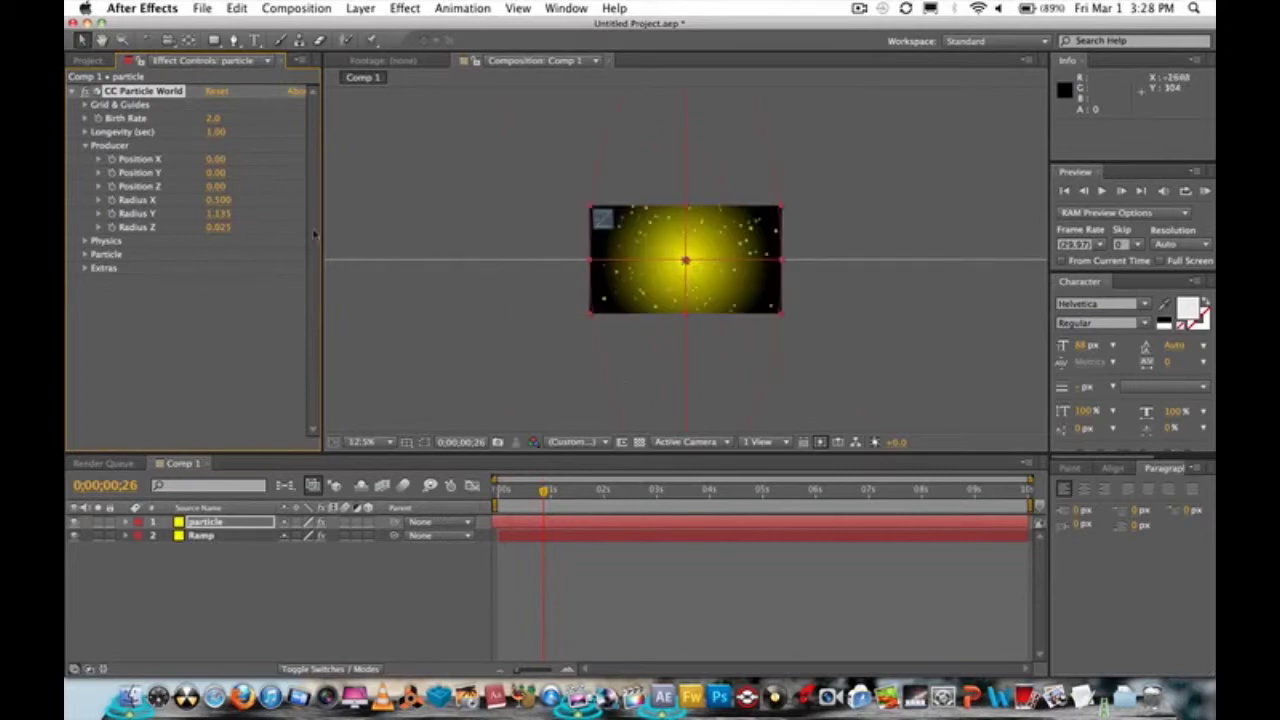
{"action": "left_click", "coordinate": [223, 214]}
{"action": "type", "text": "1.5"}
{"action": "key", "text": "Return"}
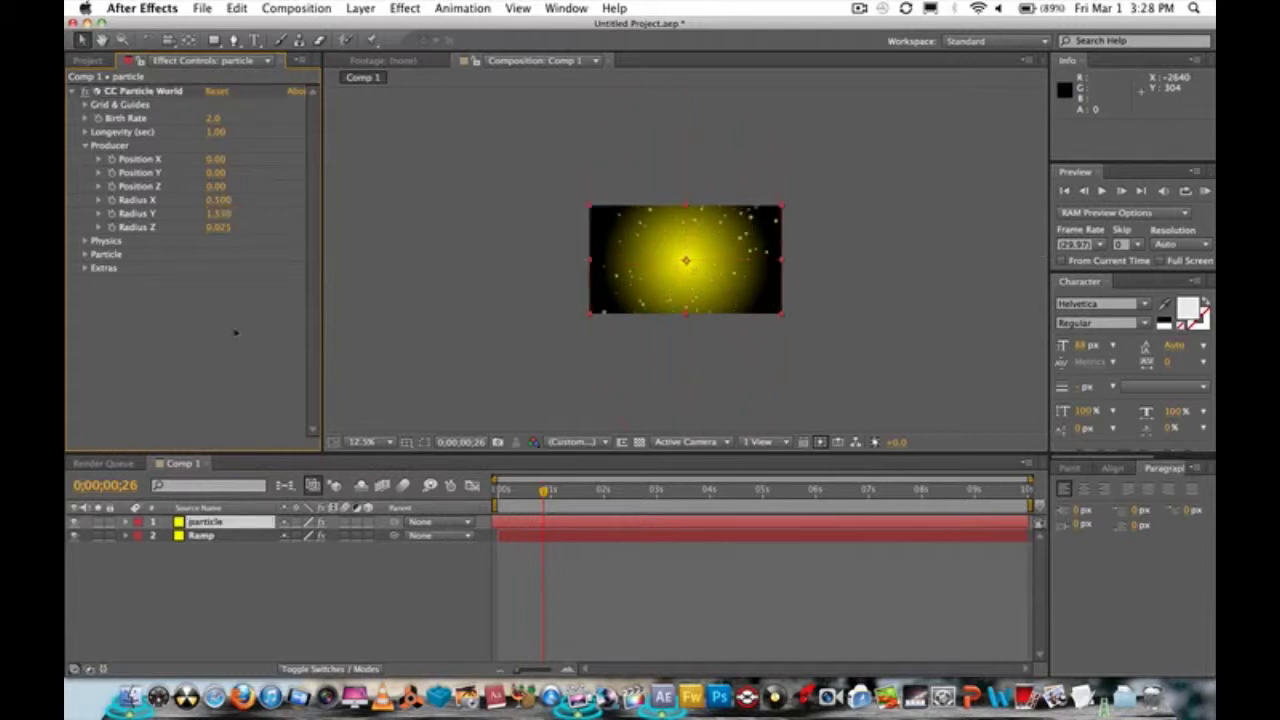
{"action": "mouse_move", "coordinate": [215, 214]}
{"action": "left_mouse_down"}
{"action": "mouse_move", "coordinate": [182, 226]}
{"action": "mouse_move", "coordinate": [209, 213]}
{"action": "left_mouse_up"}
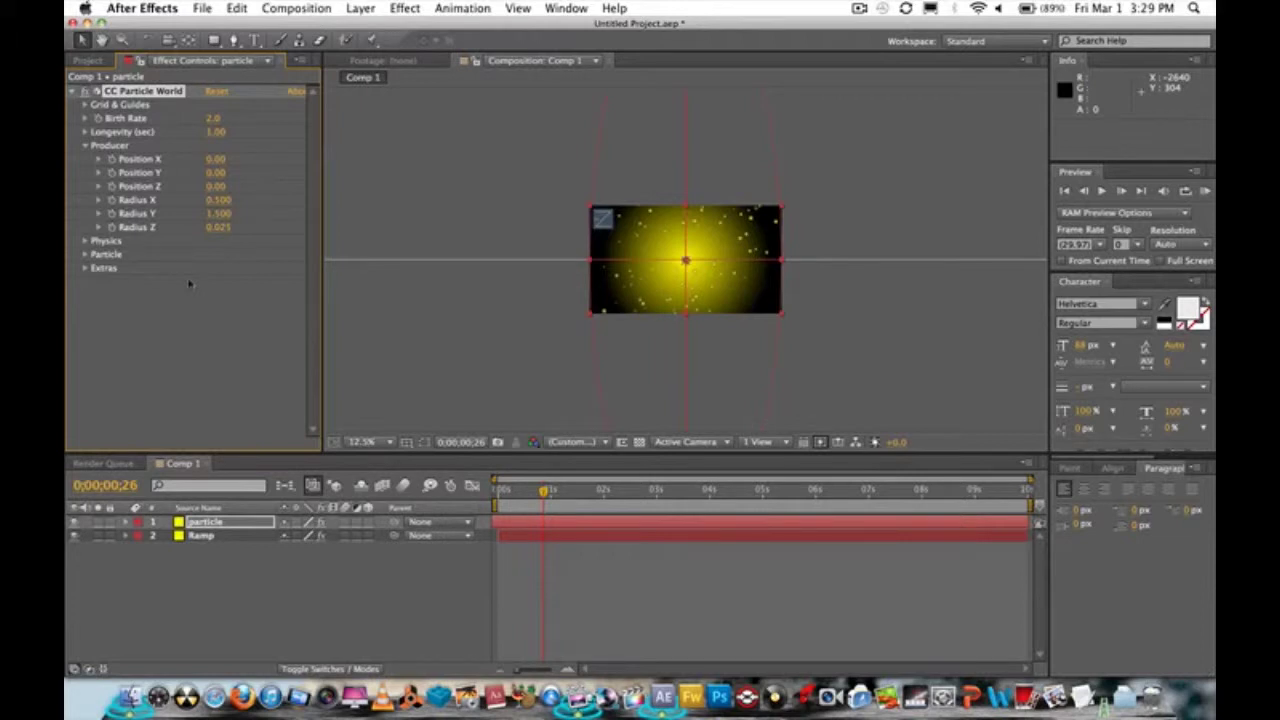
Step: Try Producer Radius Z values of 0.100, 0.330 and 0.200
{"action": "mouse_move", "coordinate": [217, 228]}
{"action": "left_mouse_down"}
{"action": "mouse_move", "coordinate": [207, 243]}
{"action": "mouse_move", "coordinate": [222, 238]}
{"action": "left_mouse_up"}
{"action": "left_click", "coordinate": [218, 229]}
{"action": "type", "text": "1.500"}
{"action": "left_click", "coordinate": [229, 344]}
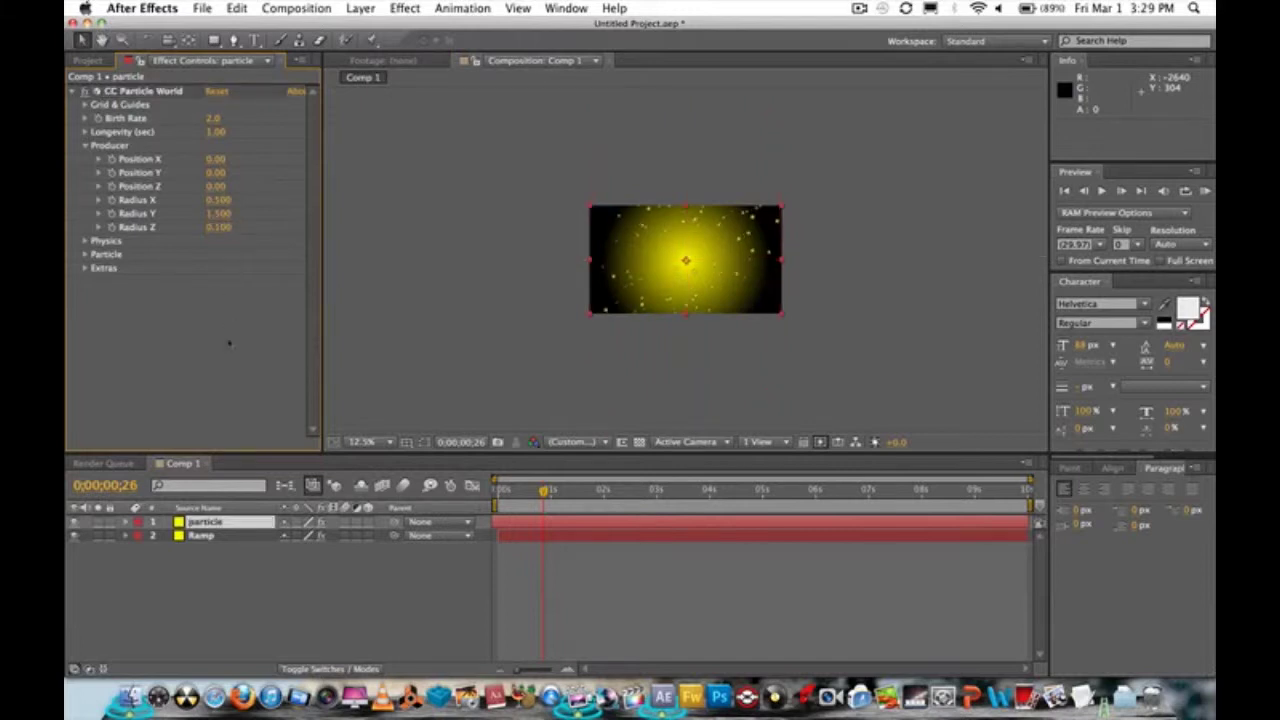
{"action": "left_click_drag", "start_coordinate": [219, 229], "coordinate": [250, 238]}
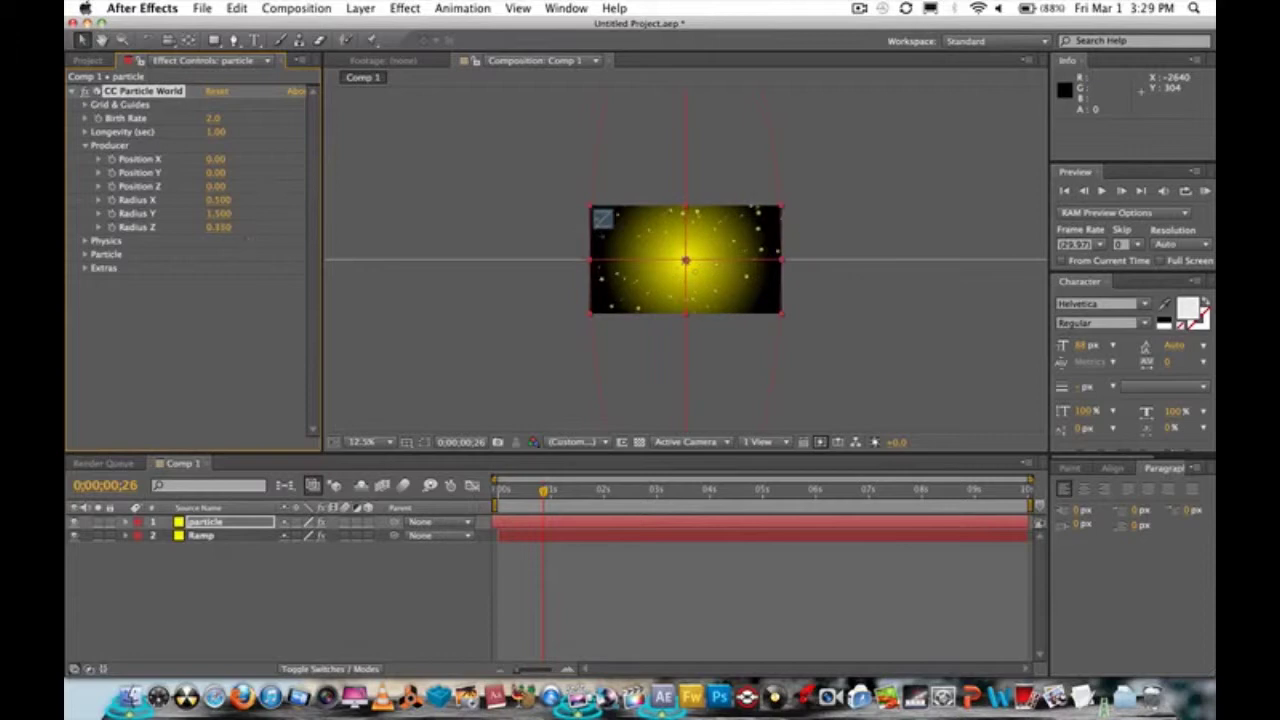
{"action": "left_click", "coordinate": [218, 227]}
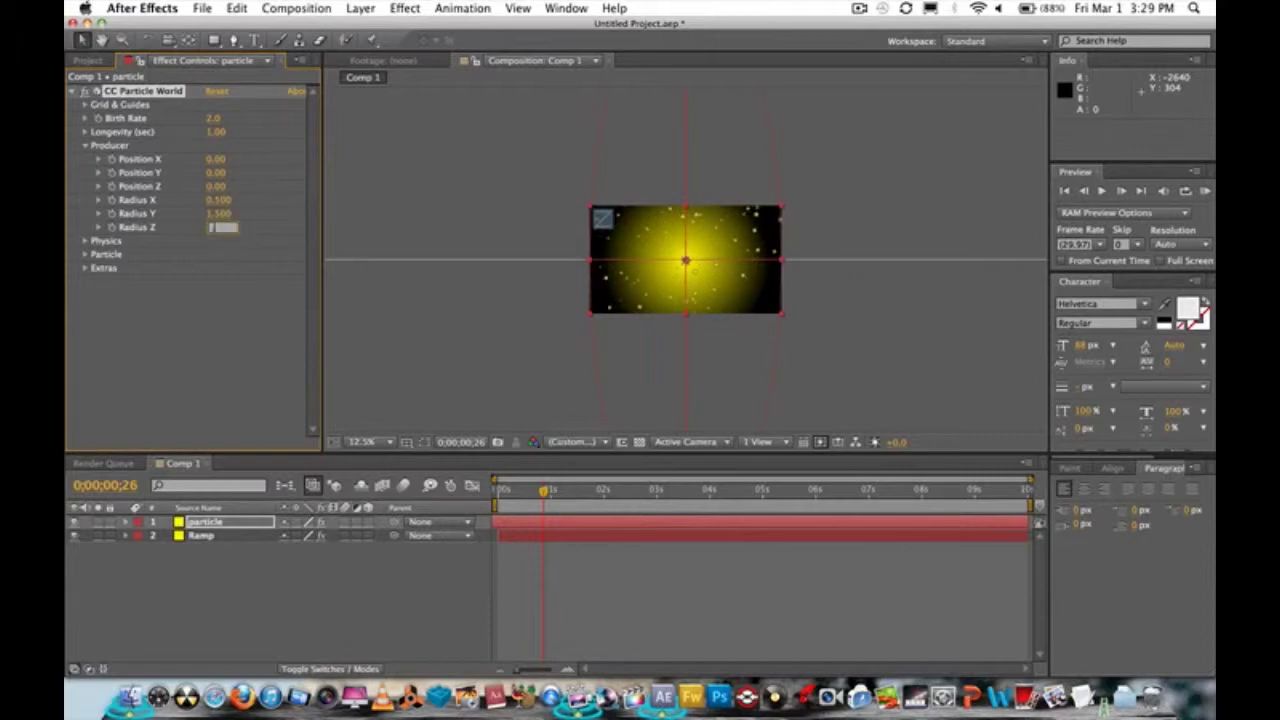
{"action": "left_click", "coordinate": [230, 300]}
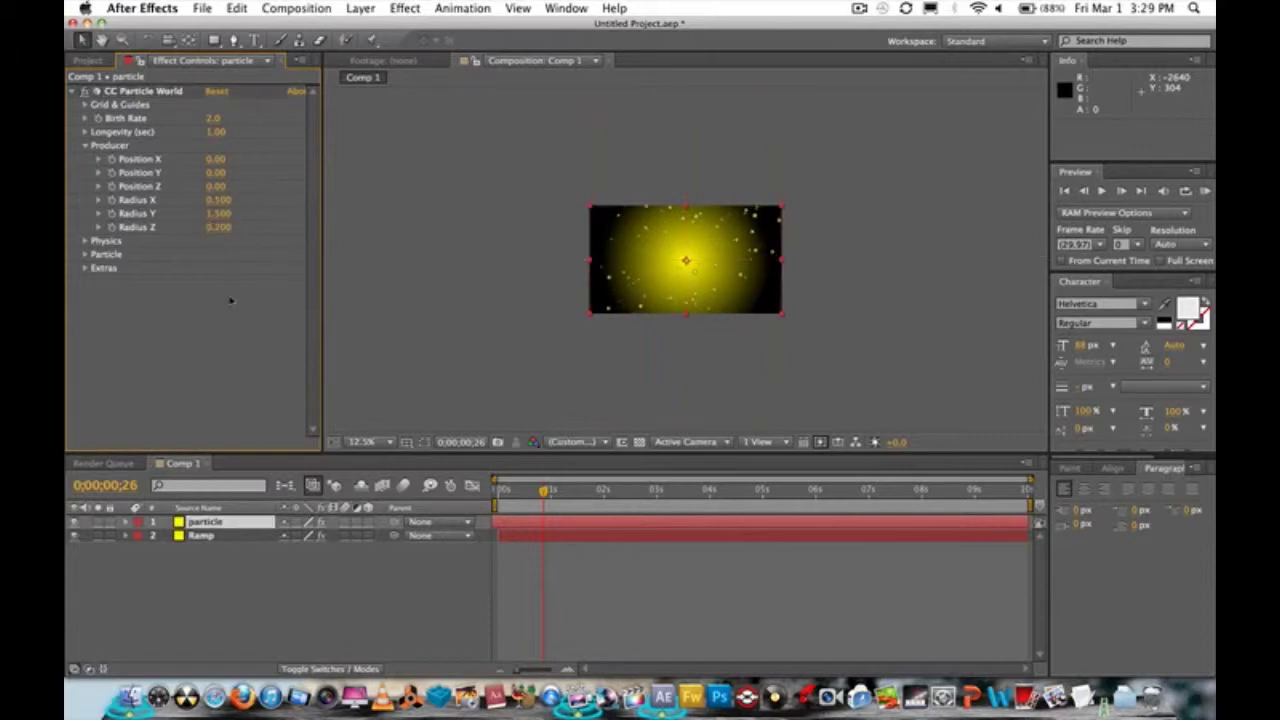
Step: Set the Producer's Radius Z to 0.470
{"action": "left_click", "coordinate": [218, 228]}
{"action": "type", "text": "3.00"}
{"action": "key", "text": "Return"}
{"action": "left_click", "coordinate": [205, 228]}
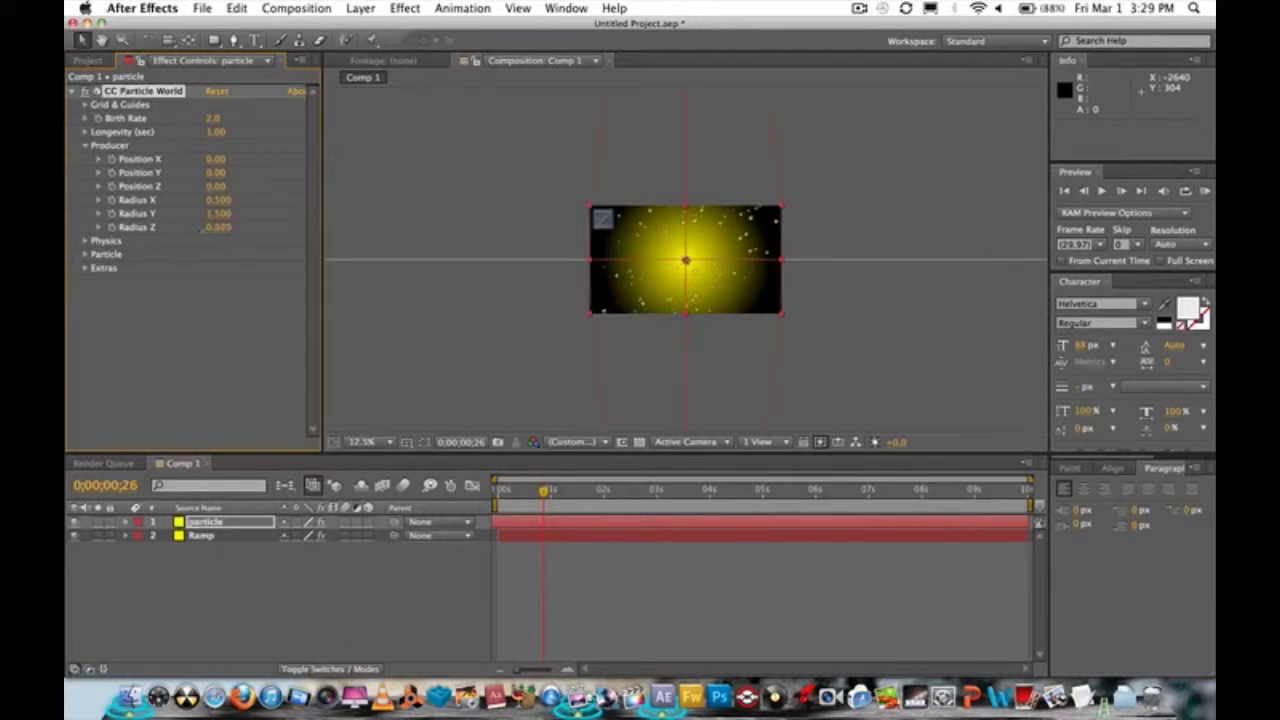
{"action": "left_click_drag", "start_coordinate": [180, 237], "coordinate": [213, 236]}
Step: Add a two-node camera layer named Camera 1 with the 50mm preset
{"action": "left_click", "coordinate": [373, 7]}
{"action": "mouse_move", "coordinate": [380, 27]}
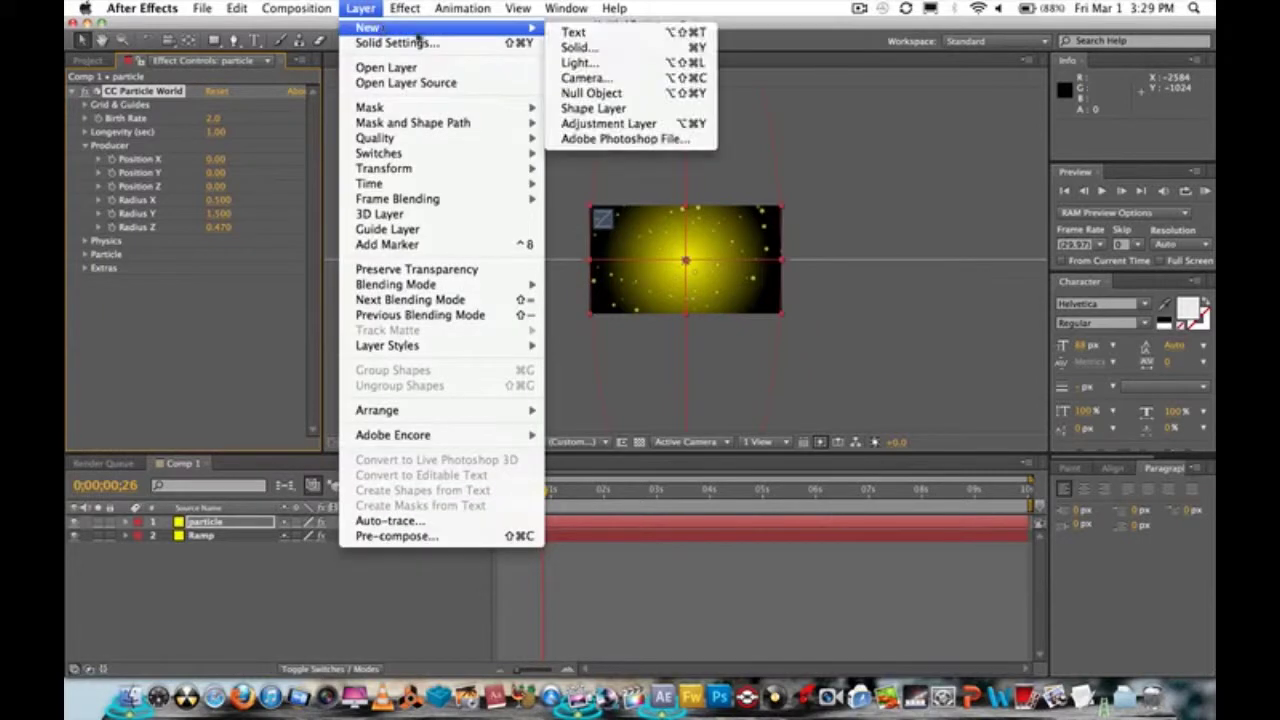
{"action": "left_click", "coordinate": [633, 78]}
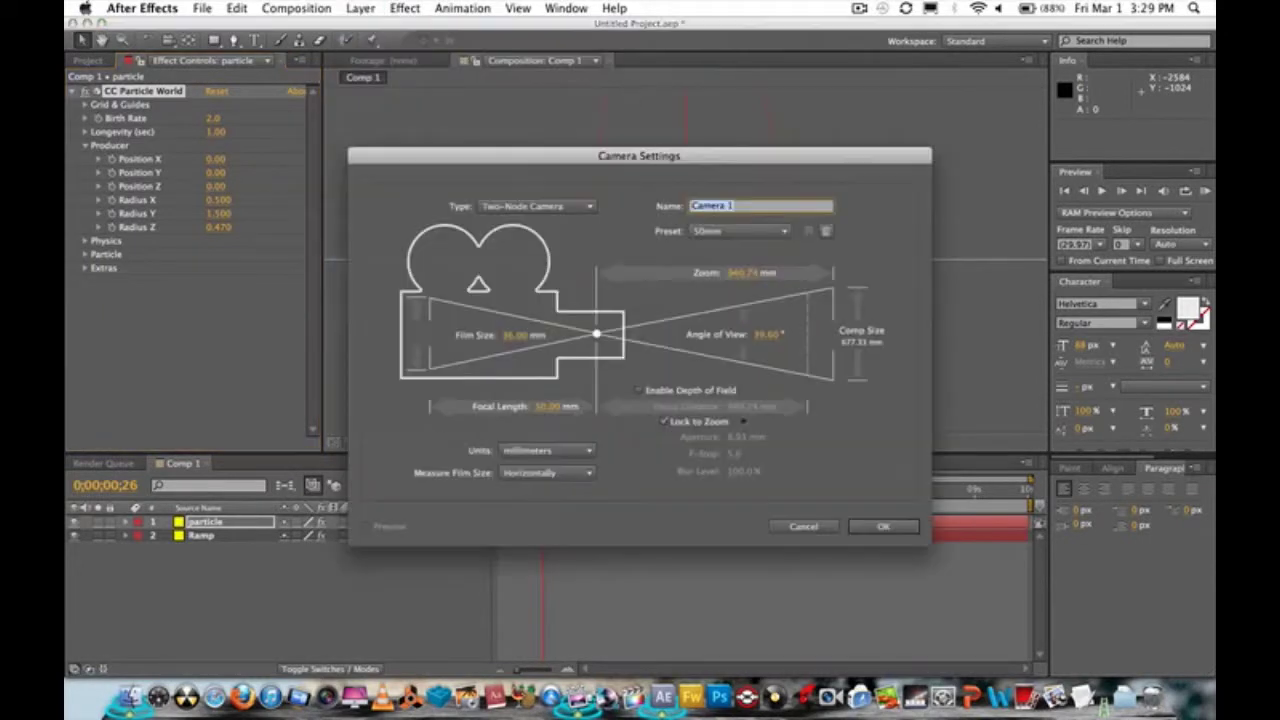
{"action": "left_click", "coordinate": [897, 530]}
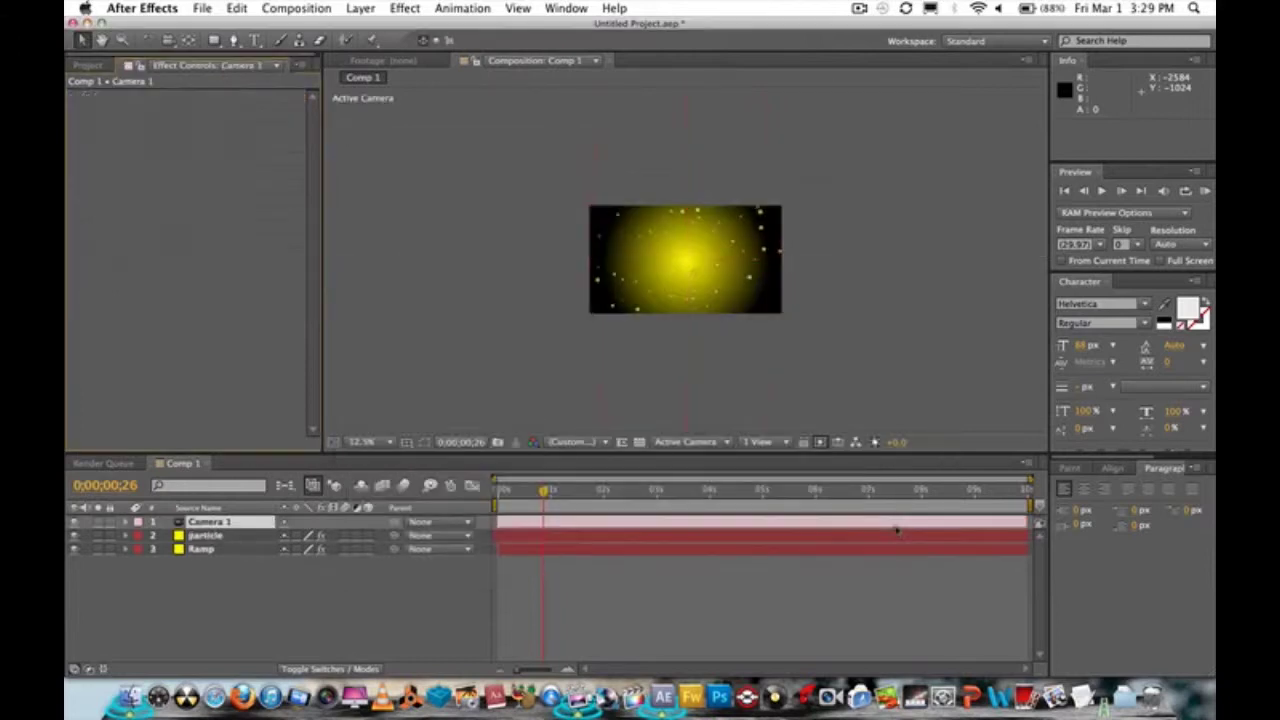
Step: Add a null object above the camera and parent Camera 1 to it
{"action": "left_click", "coordinate": [360, 9]}
{"action": "mouse_move", "coordinate": [375, 28]}
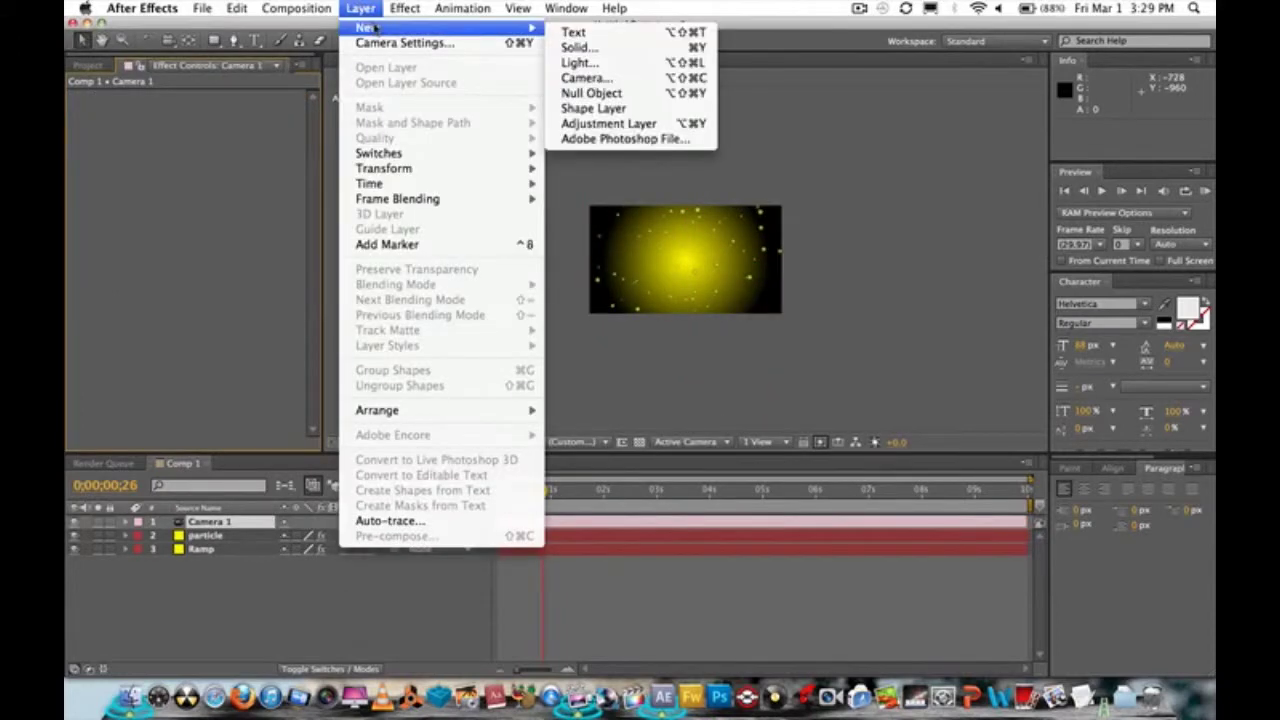
{"action": "left_click", "coordinate": [660, 93]}
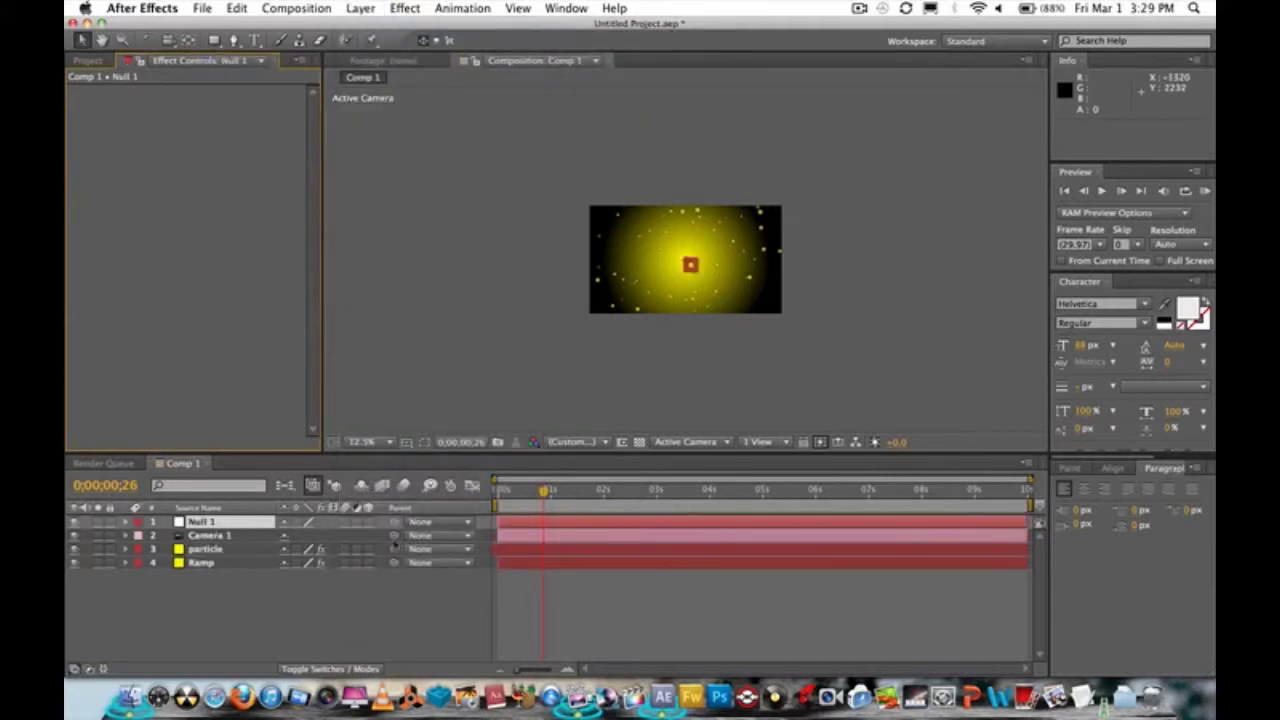
{"action": "left_click_drag", "start_coordinate": [394, 537], "coordinate": [202, 522]}
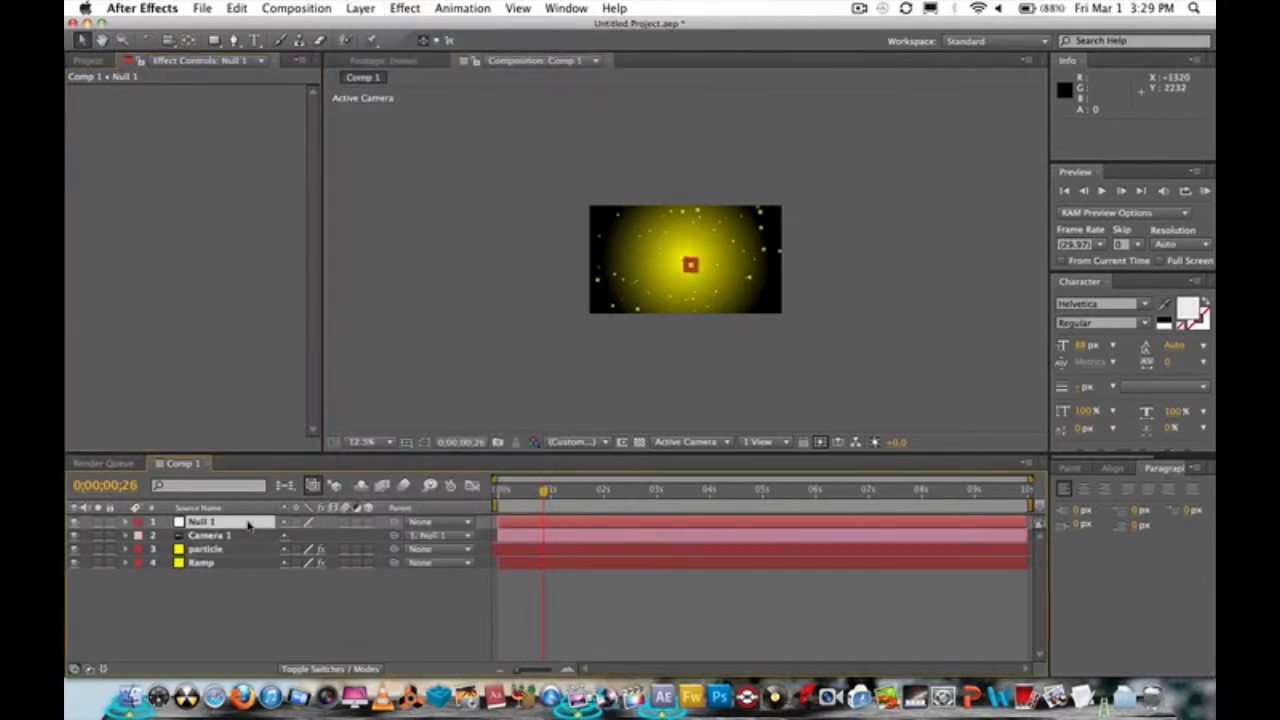
Step: Turn the Null 1 layer into a 3D layer
{"action": "left_click", "coordinate": [368, 522]}
{"action": "scroll", "coordinate": [718, 356], "scroll_direction": "up", "scroll_amount": 3}
{"action": "scroll", "coordinate": [718, 356], "scroll_direction": "down", "scroll_amount": 2}
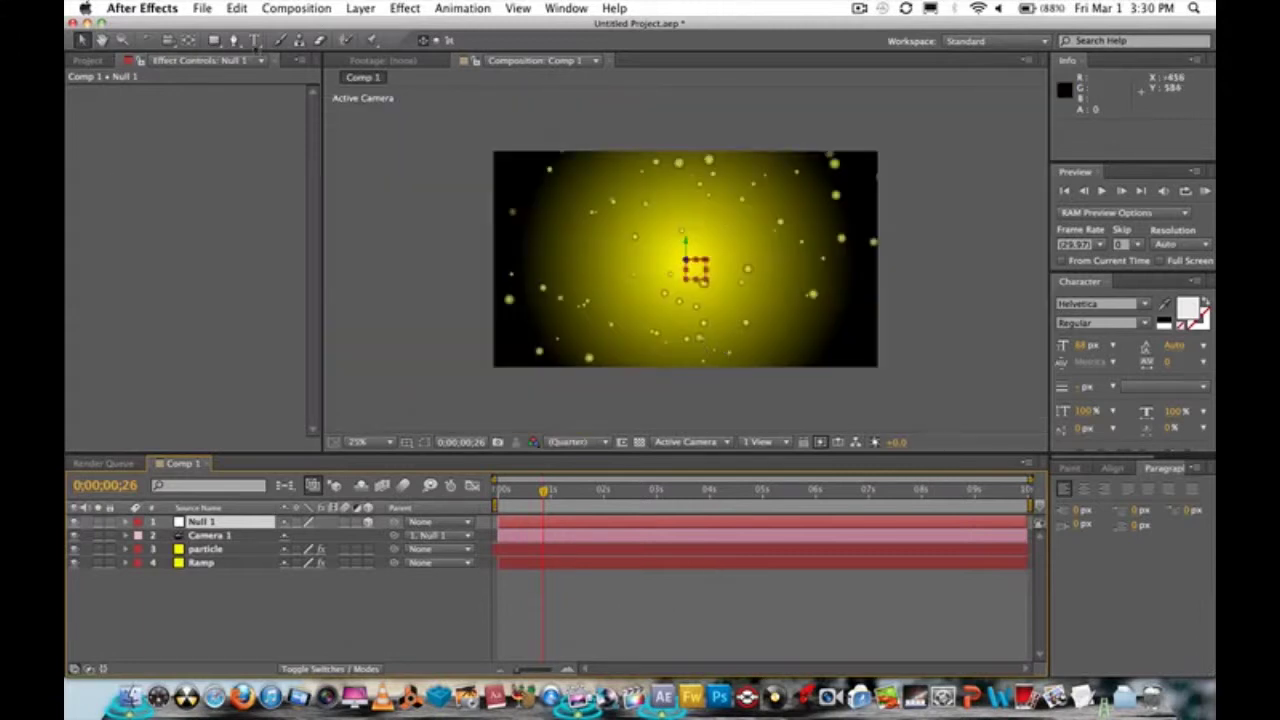
Step: Add a text layer reading "Tutorial" in Helvetica at 171 px near the middle of the composition
{"action": "left_click", "coordinate": [255, 40]}
{"action": "left_click", "coordinate": [606, 316]}
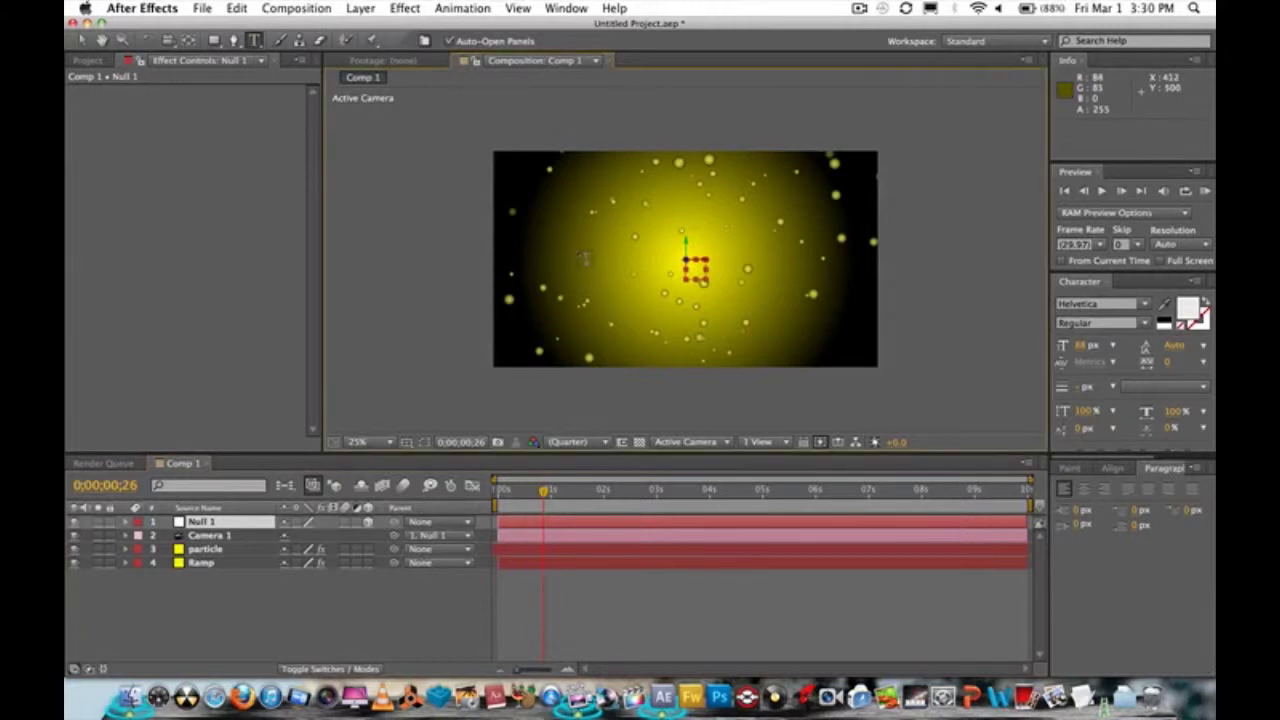
{"action": "left_click", "coordinate": [1080, 346]}
{"action": "left_click_drag", "start_coordinate": [1080, 350], "coordinate": [1119, 345]}
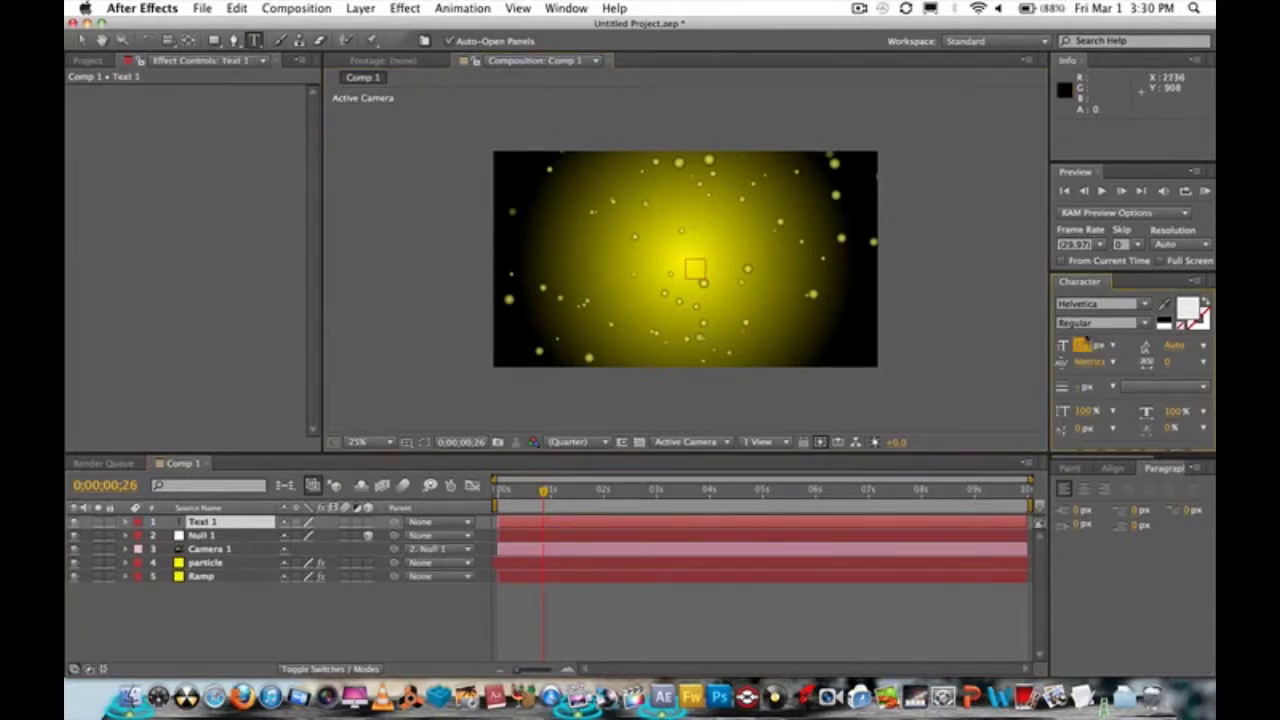
{"action": "type", "text": "Tutorial"}
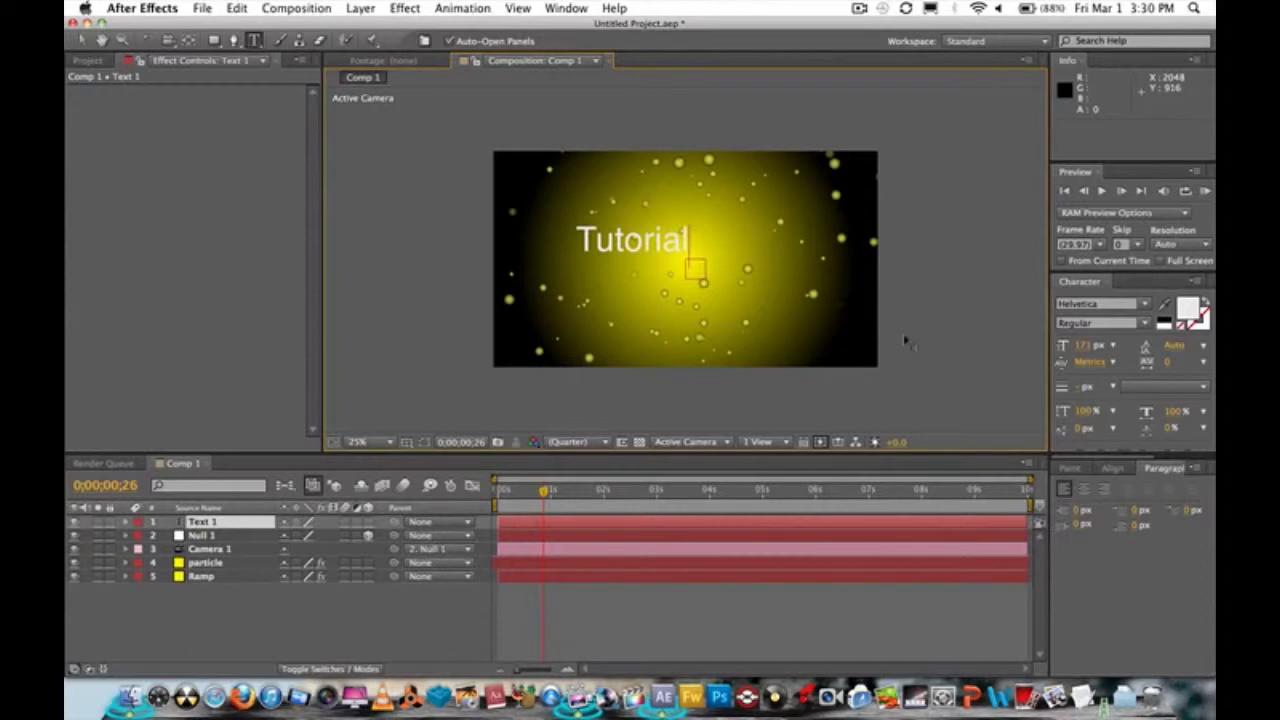
{"action": "left_click", "coordinate": [81, 40]}
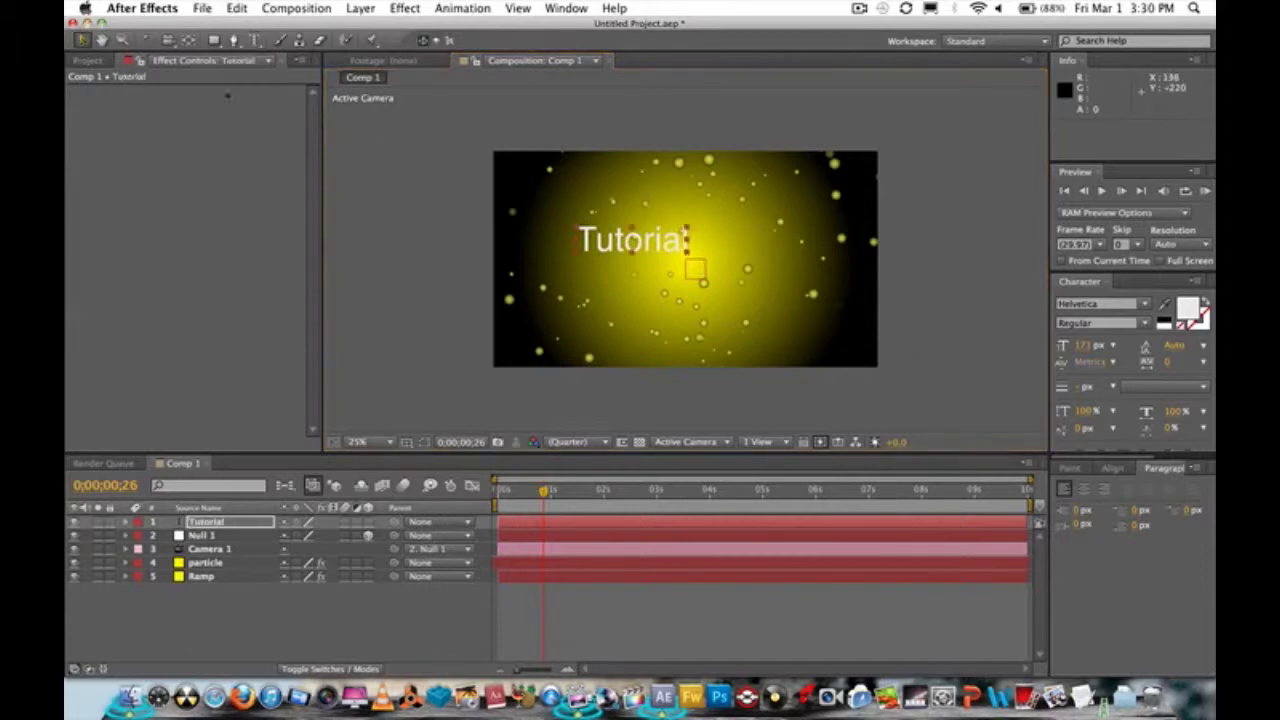
Step: Enlarge the Tutorial text so it spans most of the frame and centre it at about 300, 660
{"action": "left_click_drag", "start_coordinate": [685, 238], "coordinate": [820, 224]}
{"action": "left_click_drag", "start_coordinate": [796, 269], "coordinate": [776, 252]}
{"action": "scroll", "coordinate": [708, 250], "scroll_direction": "down", "scroll_amount": 2}
{"action": "scroll", "coordinate": [708, 250], "scroll_direction": "up", "scroll_amount": 1}
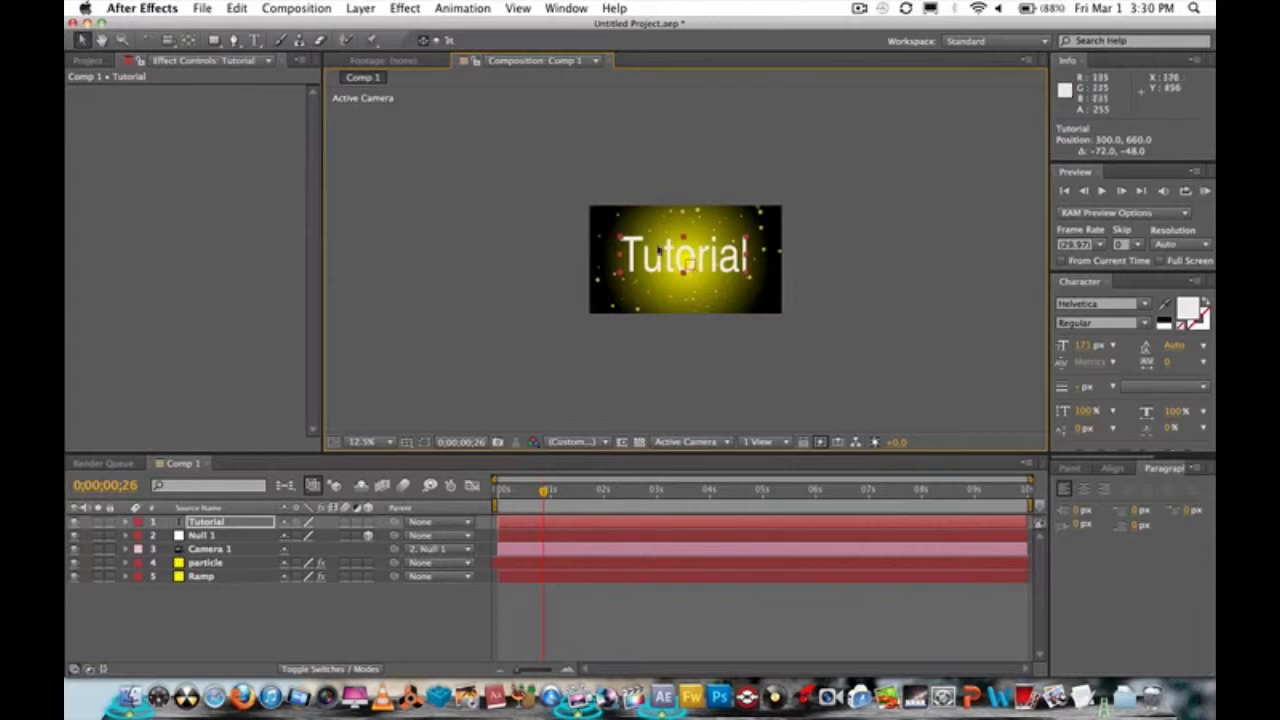
Step: Add a text layer below the frame reading "And more stuff" with a second line "that are in some videos" at 64 px
{"action": "left_click", "coordinate": [254, 40]}
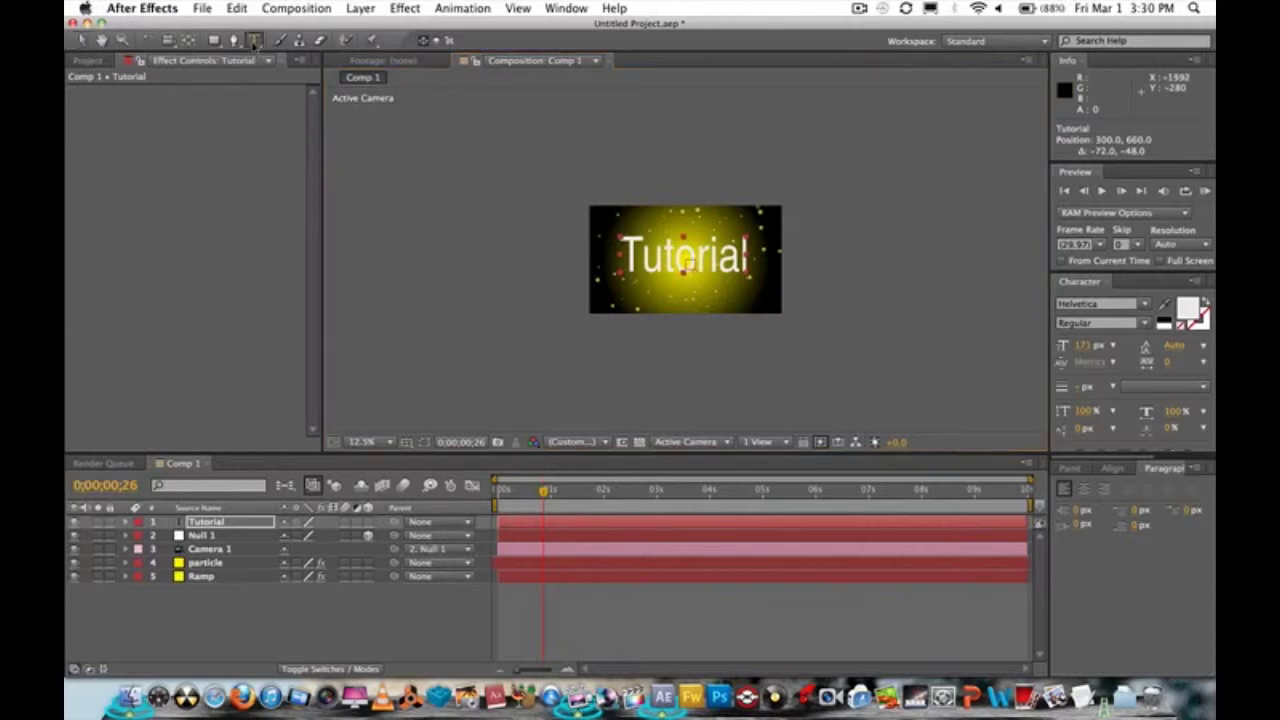
{"action": "left_click", "coordinate": [631, 367]}
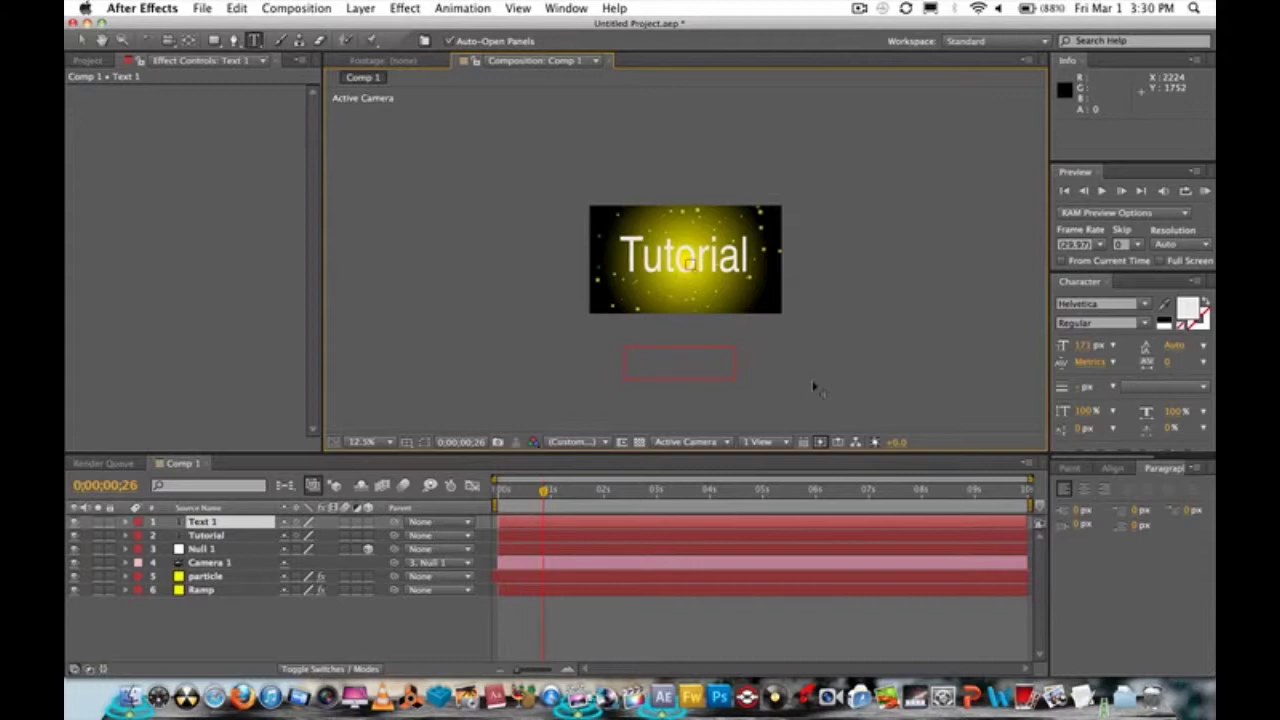
{"action": "type", "text": "..."}
{"action": "key", "text": "BackSpace"}
{"action": "key", "text": "BackSpace"}
{"action": "left_click", "coordinate": [1080, 345]}
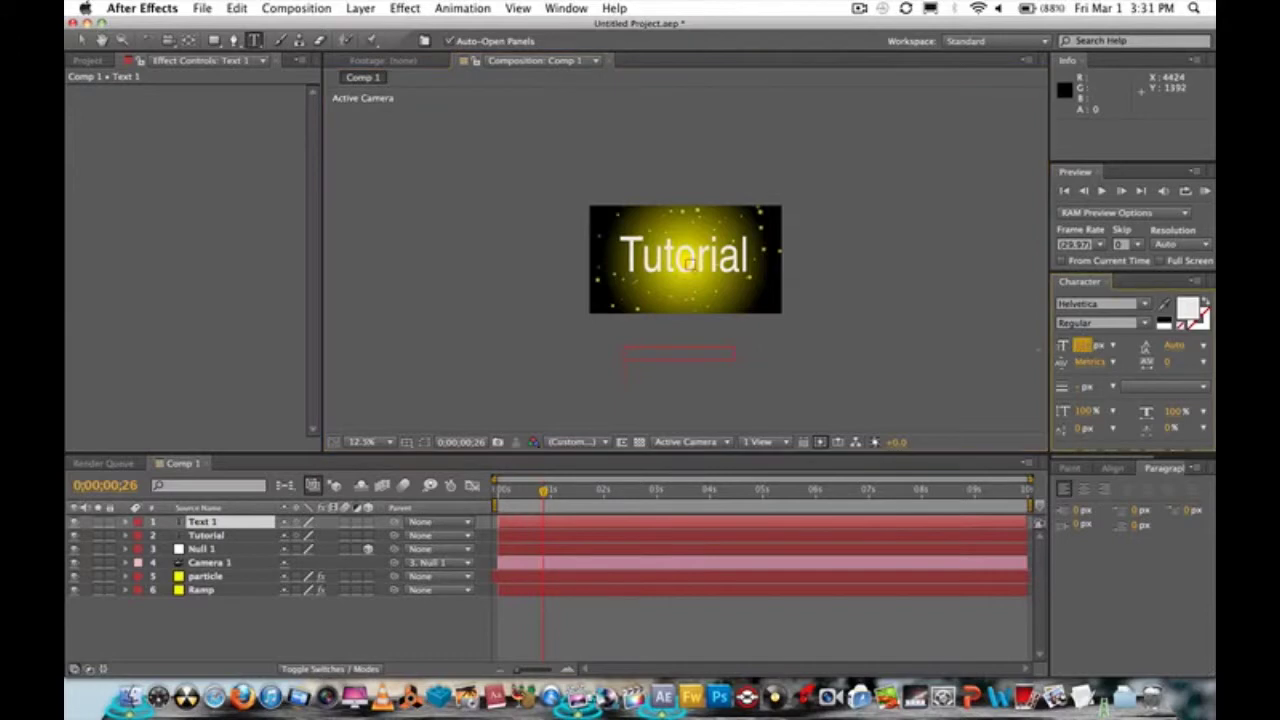
{"action": "type", "text": "64"}
{"action": "key", "text": "Return"}
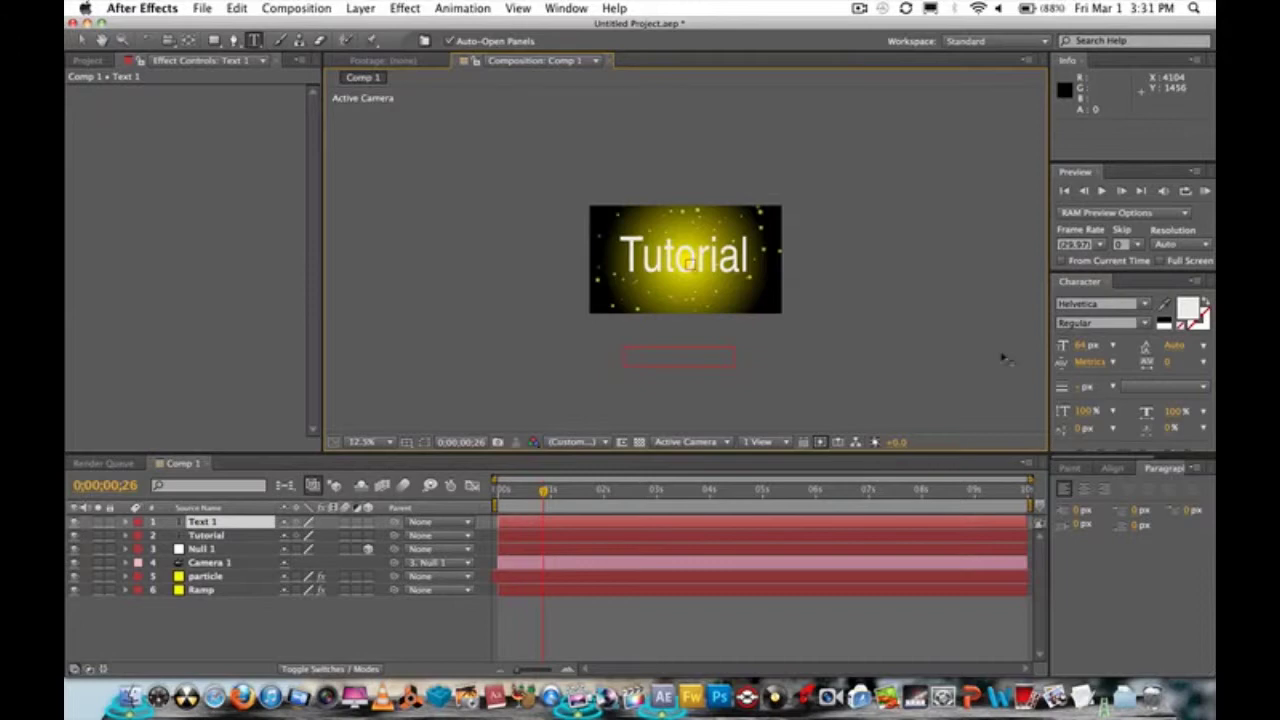
Step: Position and enlarge the new two-line text so it sits centred just below the composition frame
{"action": "left_click", "coordinate": [79, 42]}
{"action": "left_click_drag", "start_coordinate": [636, 350], "coordinate": [648, 296]}
{"action": "left_click_drag", "start_coordinate": [741, 273], "coordinate": [738, 366]}
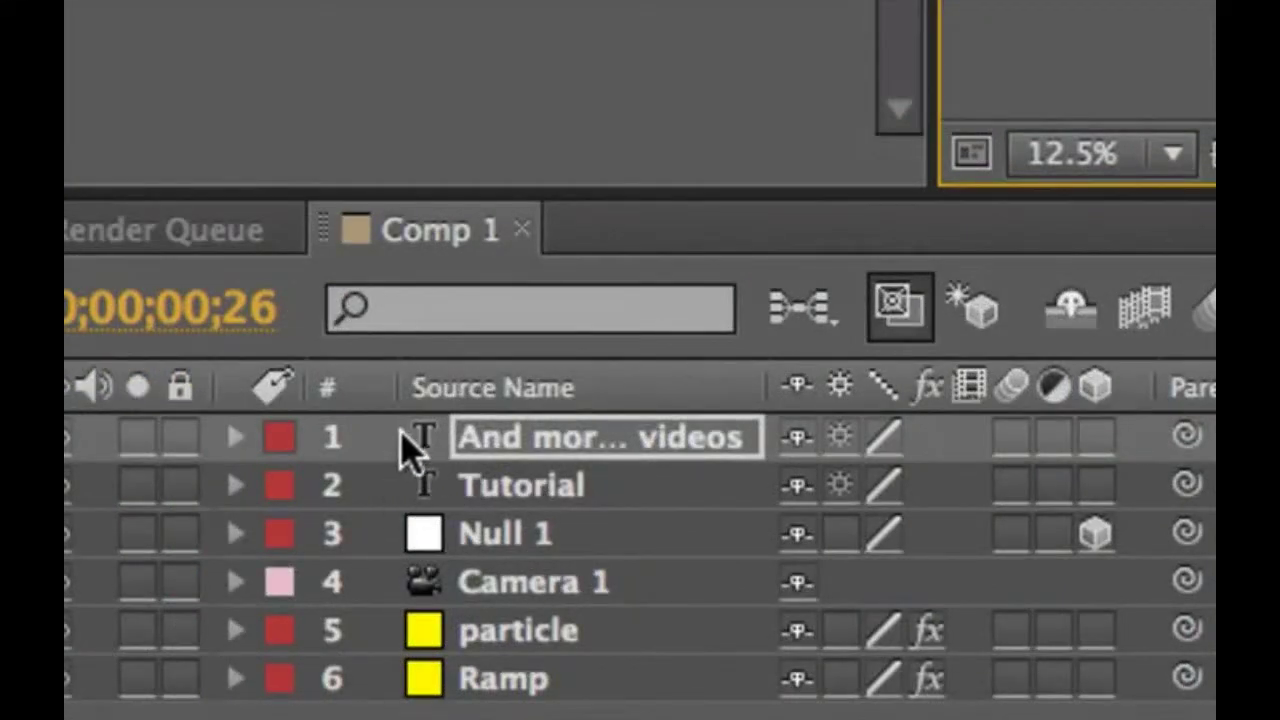
Step: Turn both text layers into 3D layers and reveal the Transform properties of Null 1
{"action": "left_click", "coordinate": [1094, 440]}
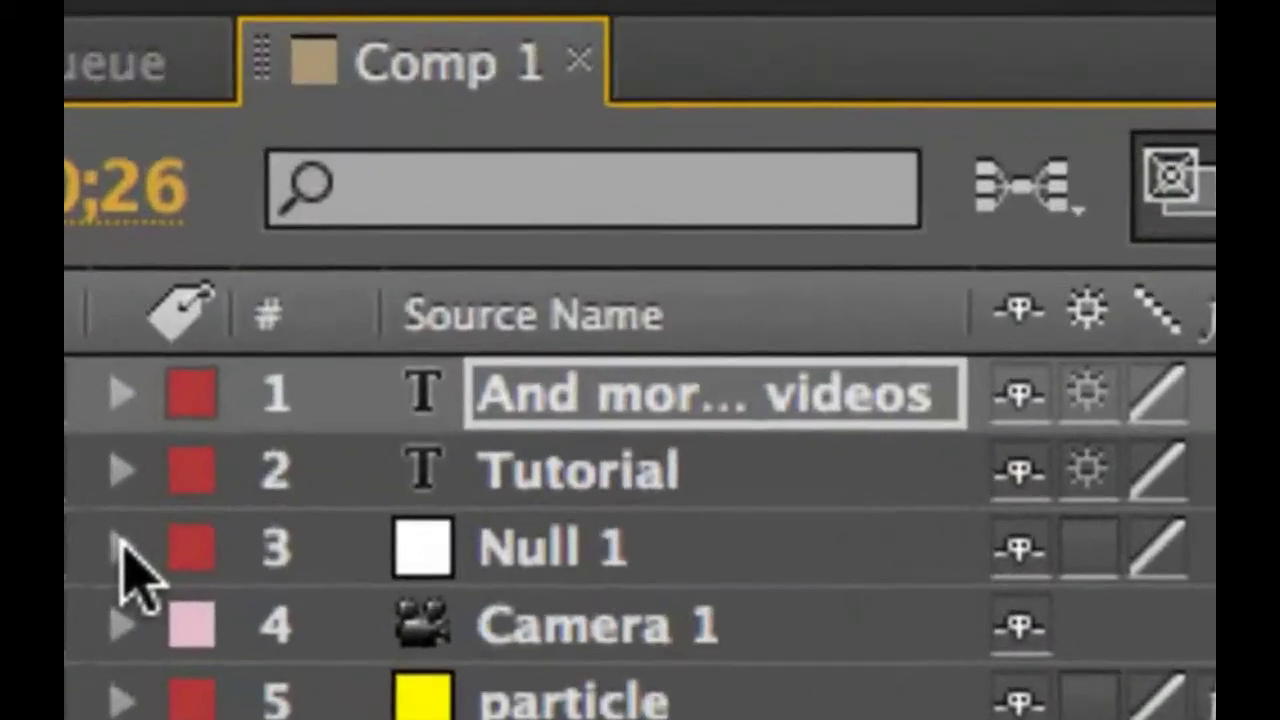
{"action": "left_click", "coordinate": [126, 550]}
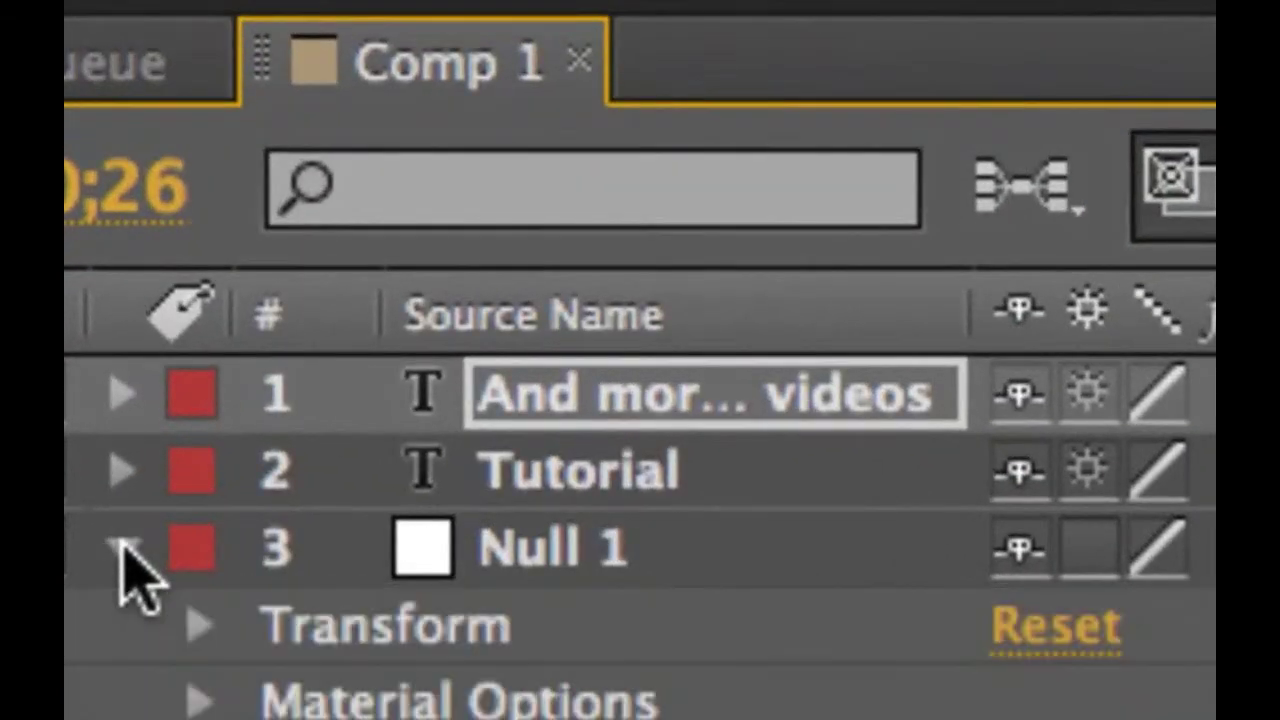
{"action": "left_click", "coordinate": [193, 625]}
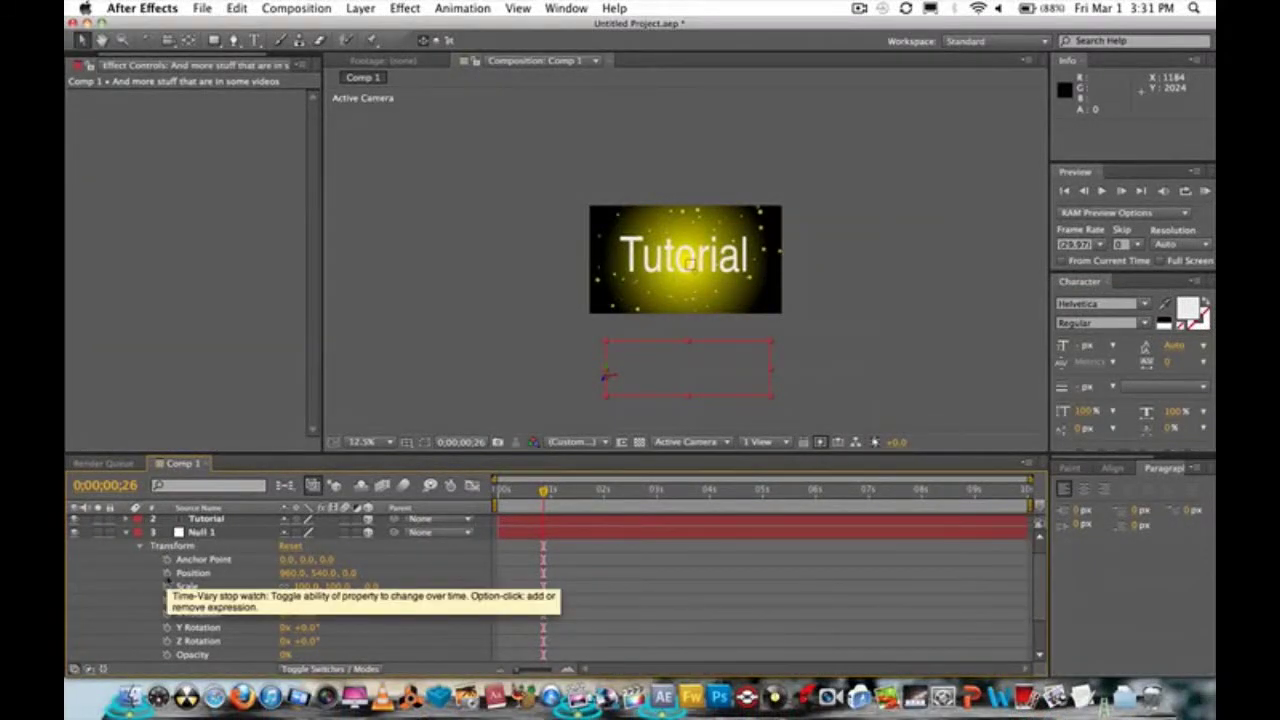
{"action": "left_click", "coordinate": [167, 573]}
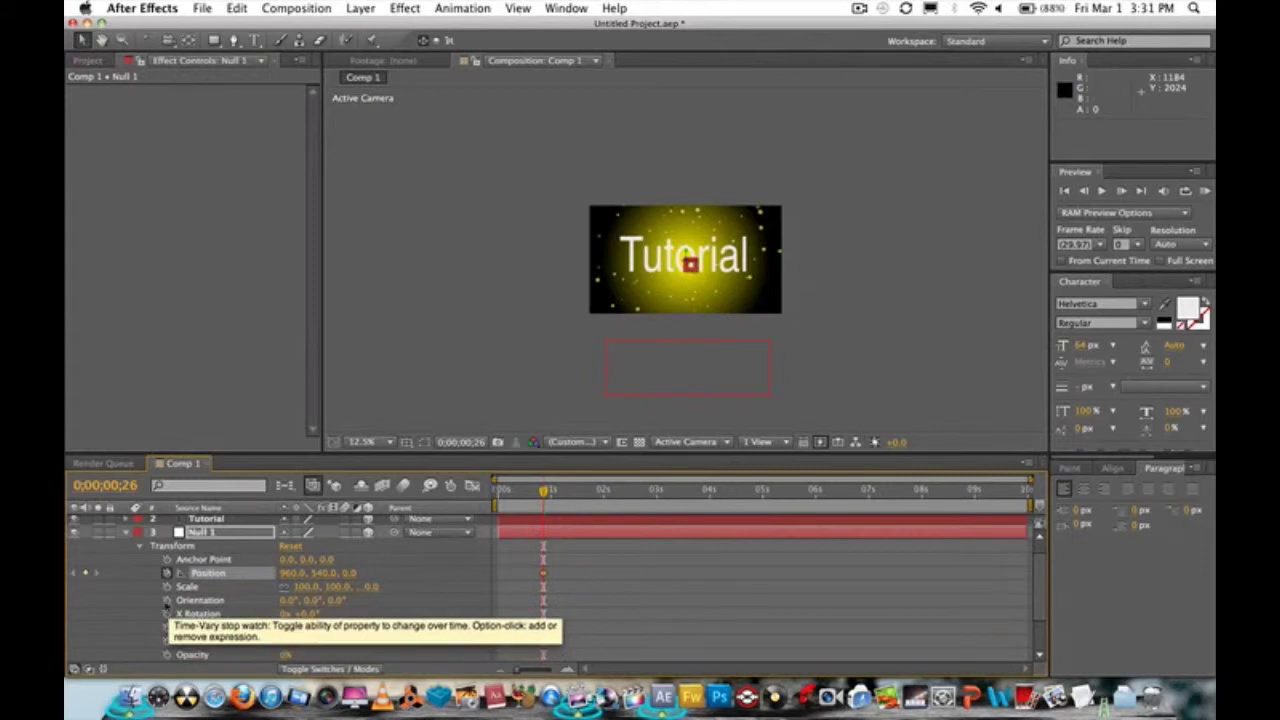
{"action": "left_click", "coordinate": [167, 600]}
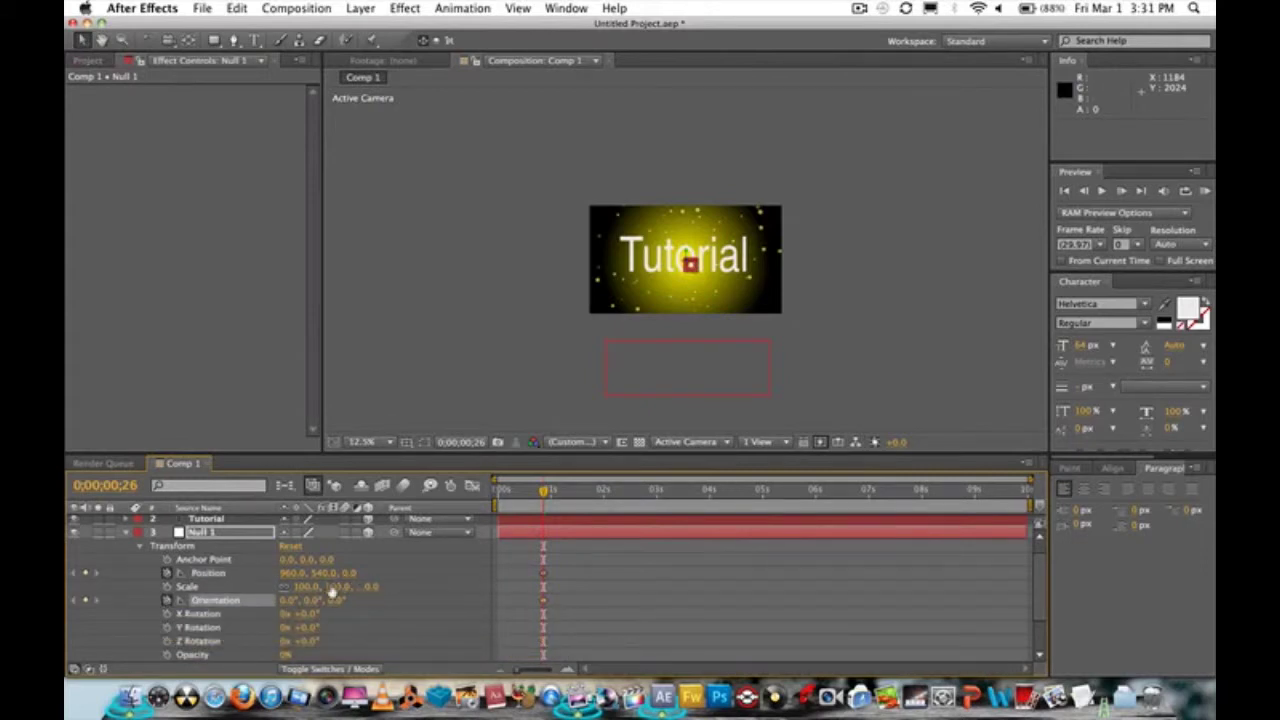
{"action": "key", "text": "super+z"}
{"action": "key", "text": "super+z"}
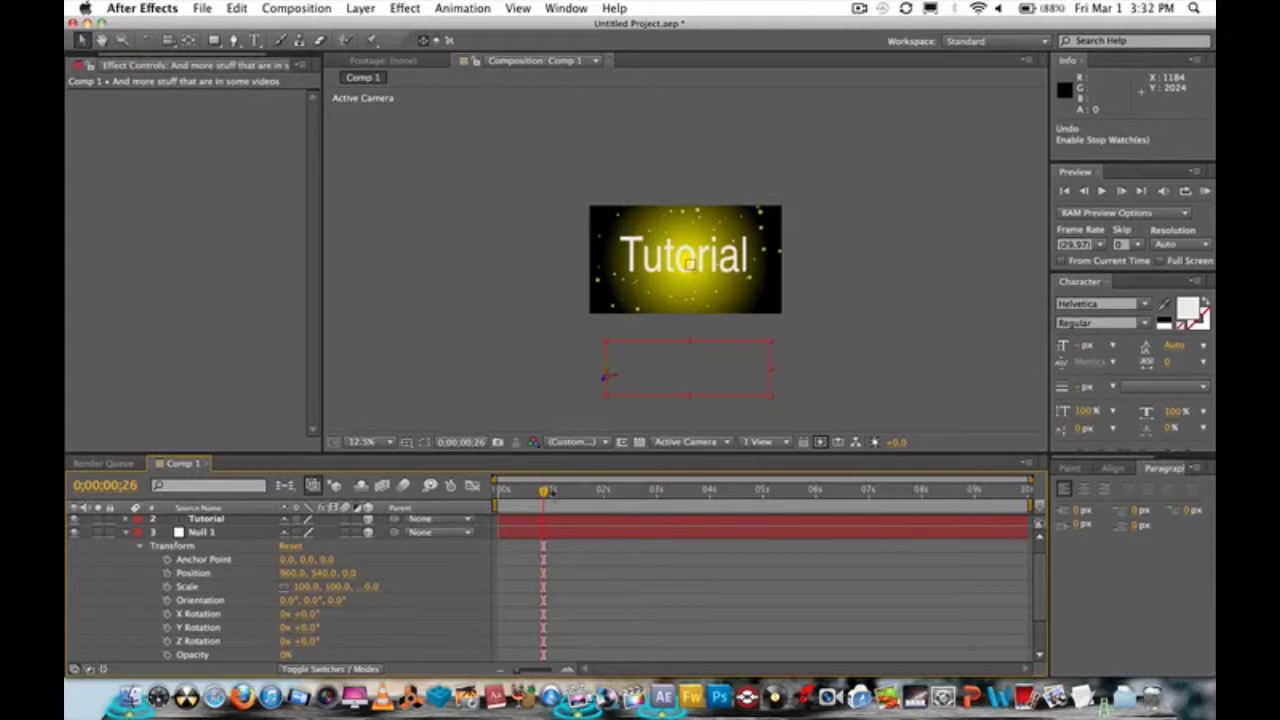
Step: At 0;00;00;00, enable keyframing for Null 1's Position and Orientation
{"action": "left_click_drag", "start_coordinate": [545, 490], "coordinate": [500, 490]}
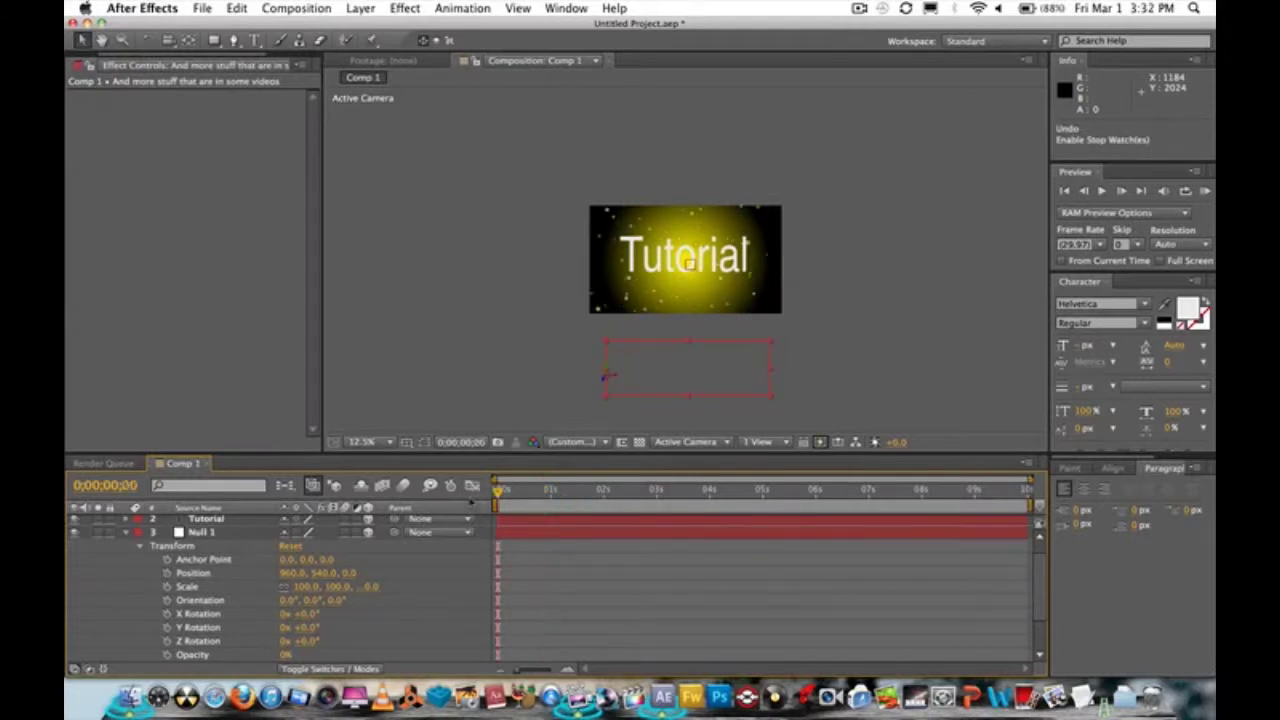
{"action": "left_click", "coordinate": [166, 573]}
{"action": "left_click", "coordinate": [166, 600]}
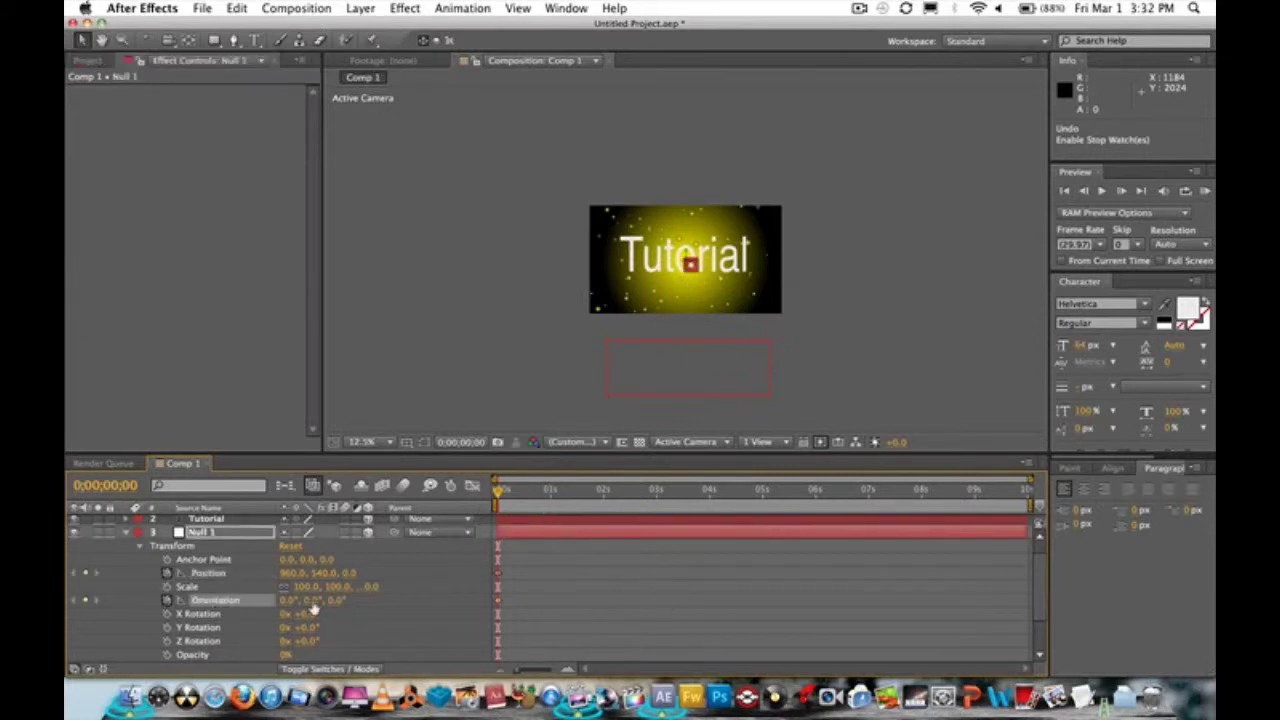
Step: Set Null 1's Y orientation to 90° at the start so the text is seen edge-on
{"action": "left_click_drag", "start_coordinate": [313, 607], "coordinate": [410, 607]}
{"action": "left_click_drag", "start_coordinate": [234, 604], "coordinate": [230, 604]}
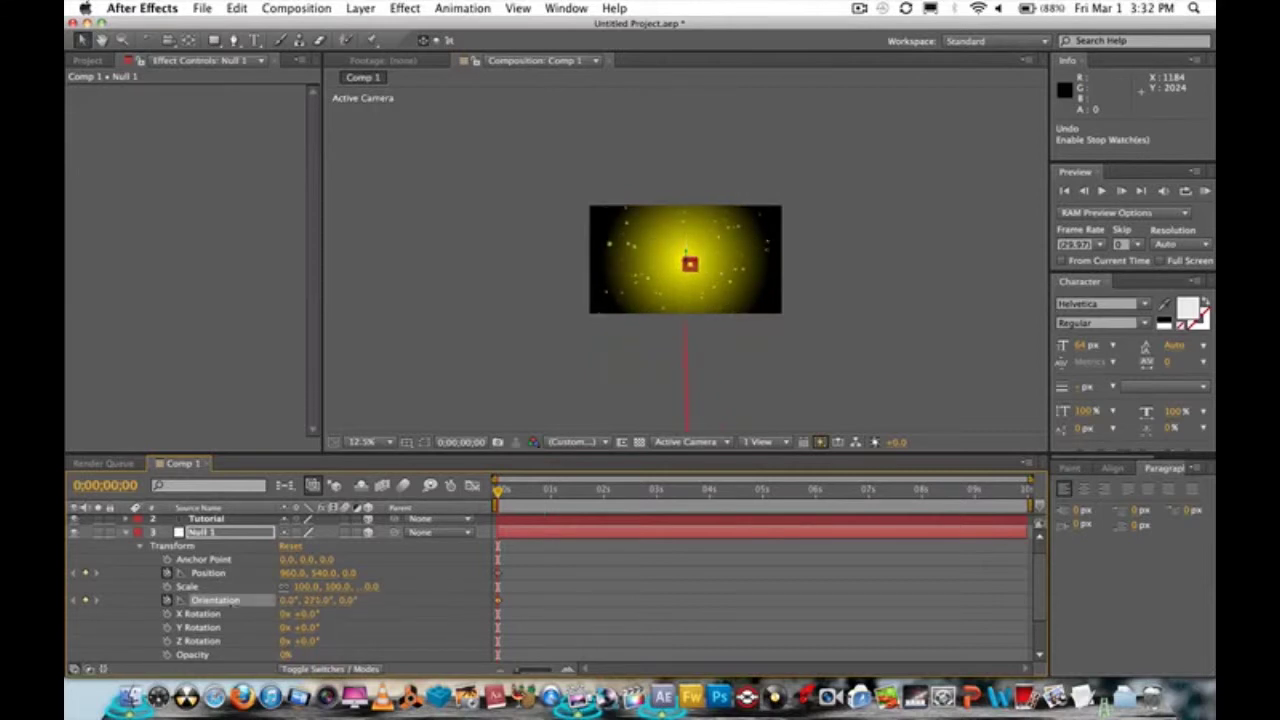
{"action": "scroll", "coordinate": [729, 331], "scroll_direction": "up", "scroll_amount": 1}
{"action": "key", "text": "period"}
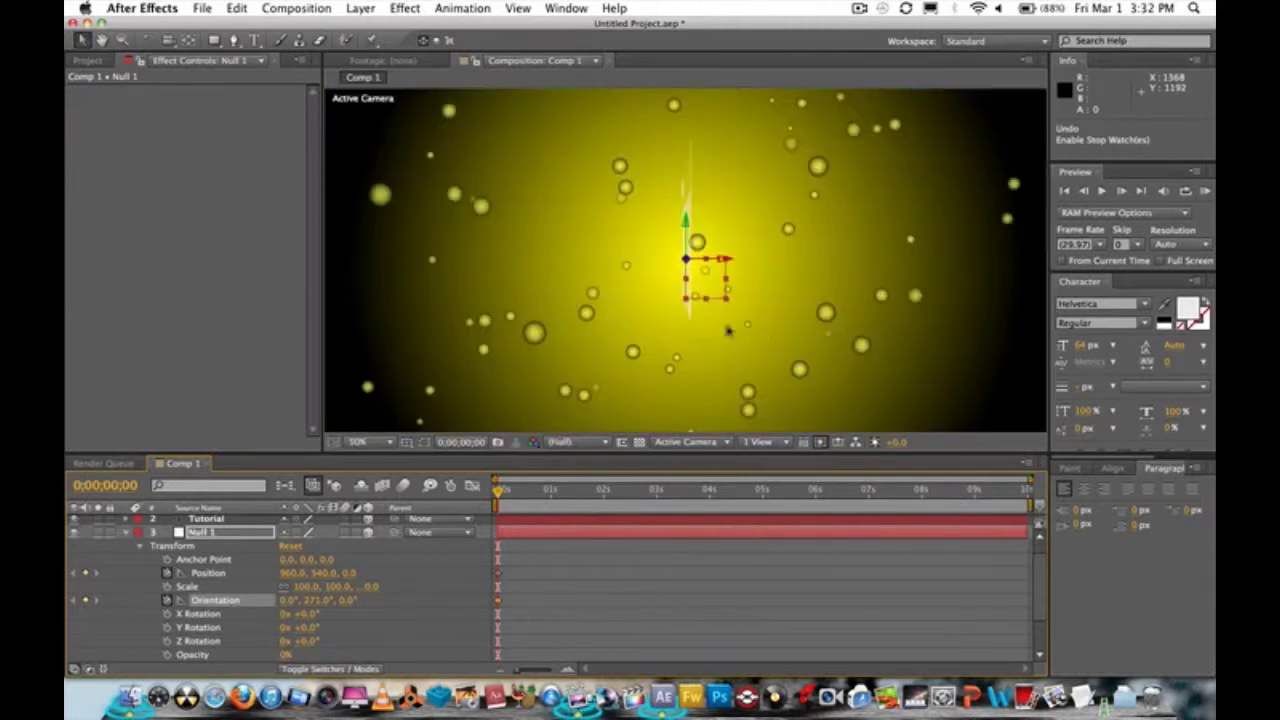
{"action": "left_click_drag", "start_coordinate": [315, 600], "coordinate": [311, 600]}
{"action": "left_click", "coordinate": [318, 600]}
{"action": "type", "text": "90"}
{"action": "left_click", "coordinate": [366, 635]}
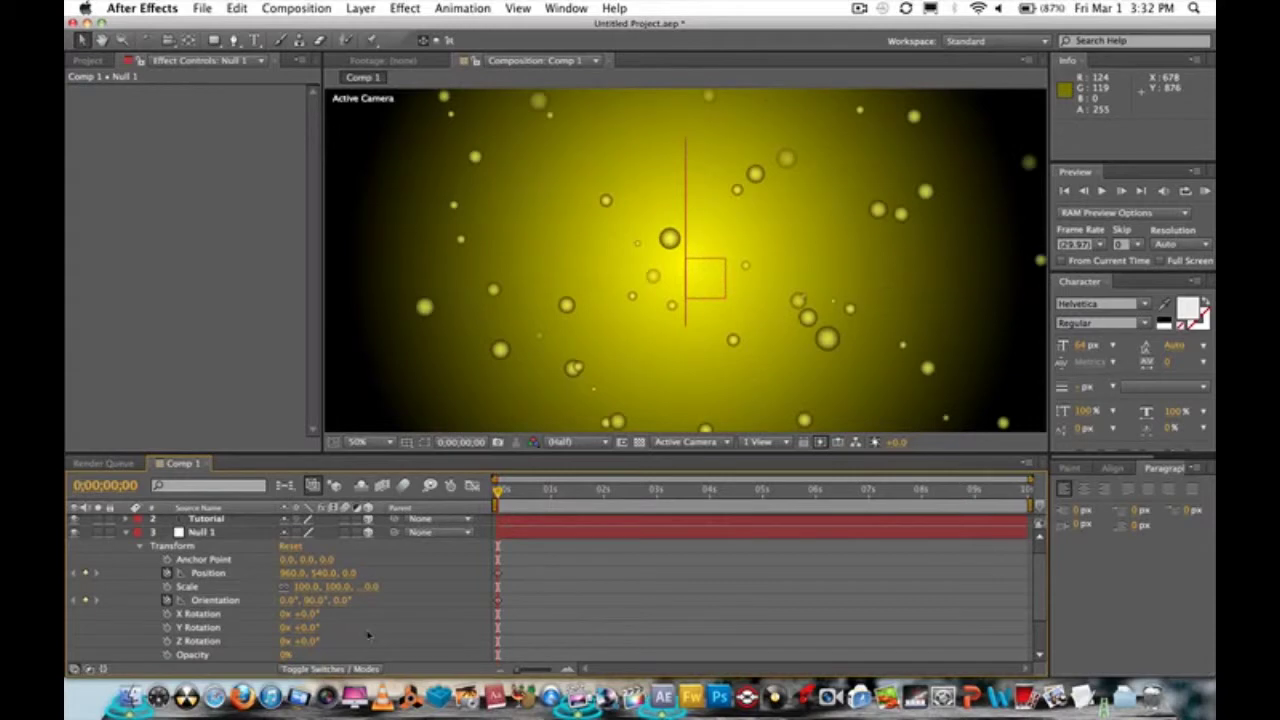
{"action": "right_click", "coordinate": [366, 635]}
{"action": "left_click", "coordinate": [637, 320]}
{"action": "key", "text": "comma"}
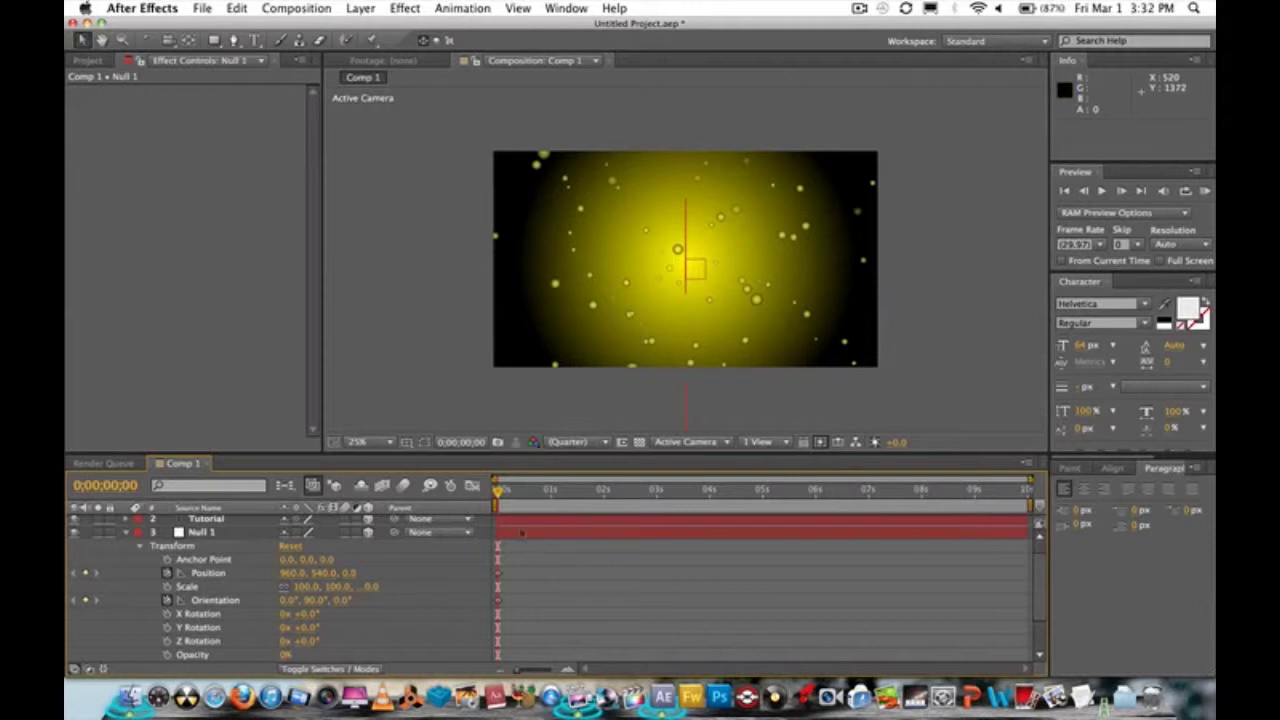
Step: At 0;00;00;14, set Null 1's Y orientation to 66° and add a Position keyframe
{"action": "left_click_drag", "start_coordinate": [497, 490], "coordinate": [523, 502]}
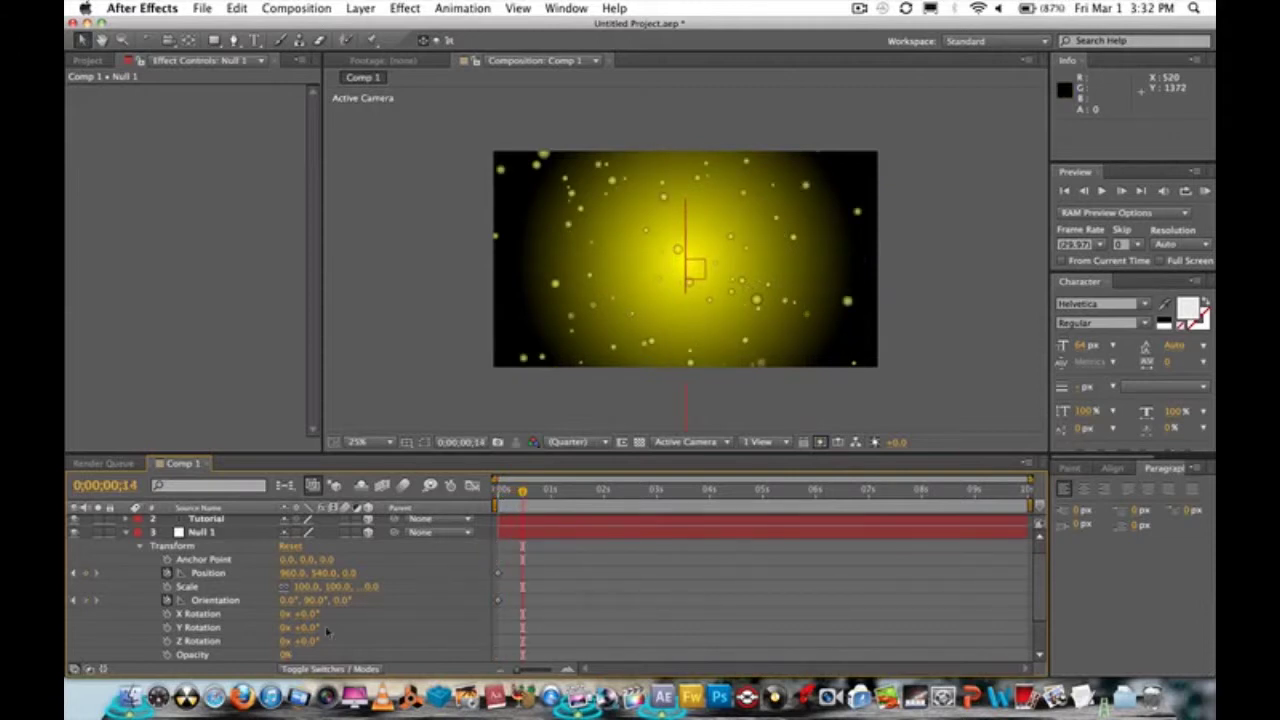
{"action": "left_click_drag", "start_coordinate": [314, 602], "coordinate": [294, 606]}
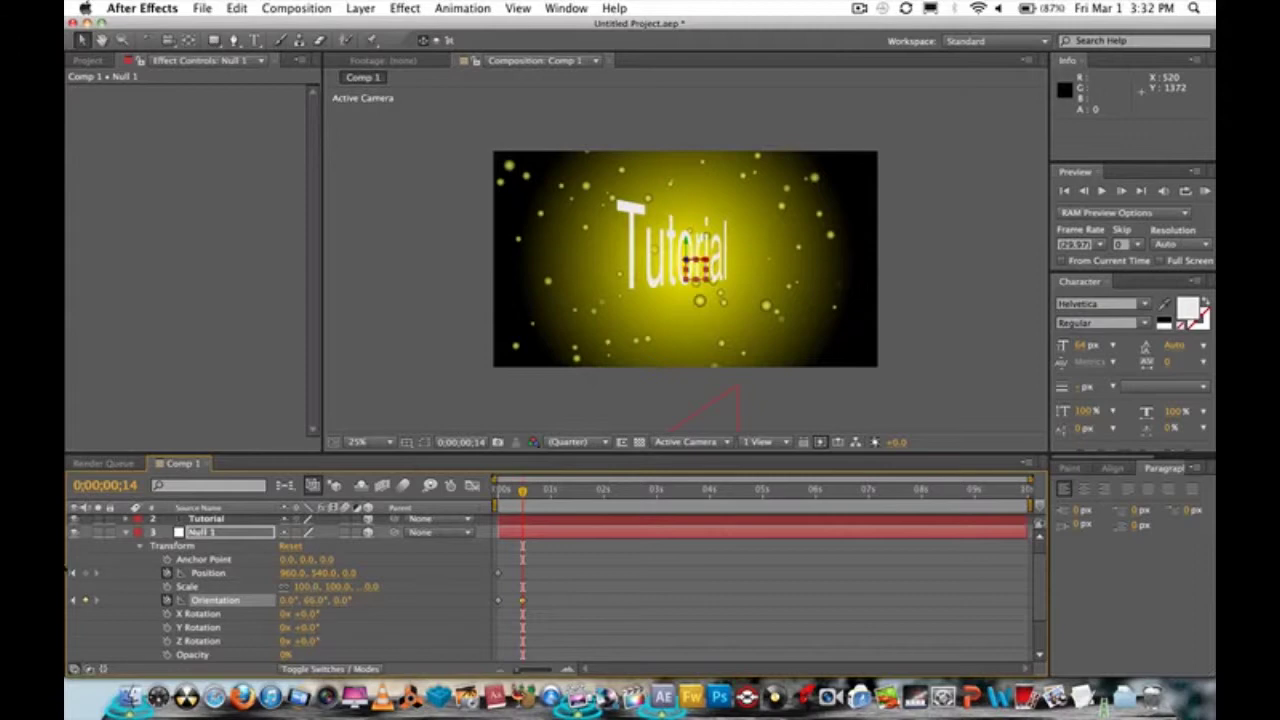
{"action": "left_click", "coordinate": [86, 575]}
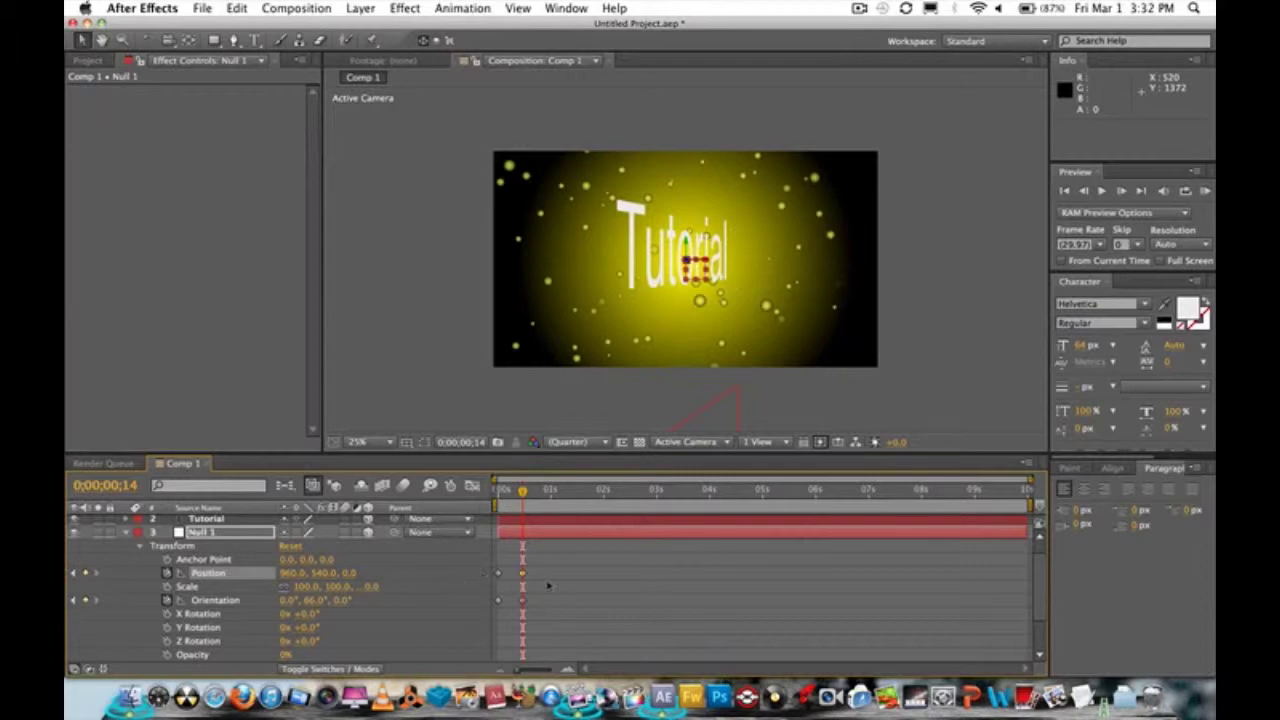
Step: At 0;00;02;12, set Null 1's Y orientation to 300° and add a Position keyframe
{"action": "left_click_drag", "start_coordinate": [522, 492], "coordinate": [626, 505]}
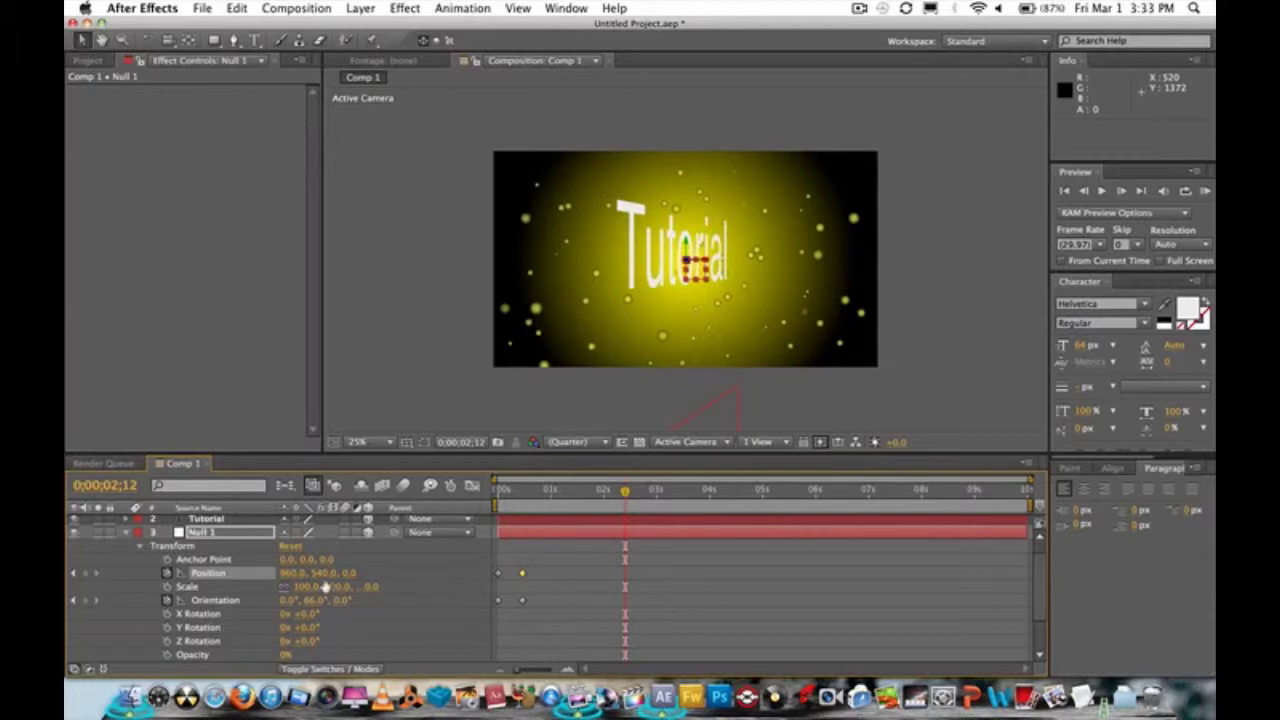
{"action": "left_click_drag", "start_coordinate": [312, 600], "coordinate": [266, 600]}
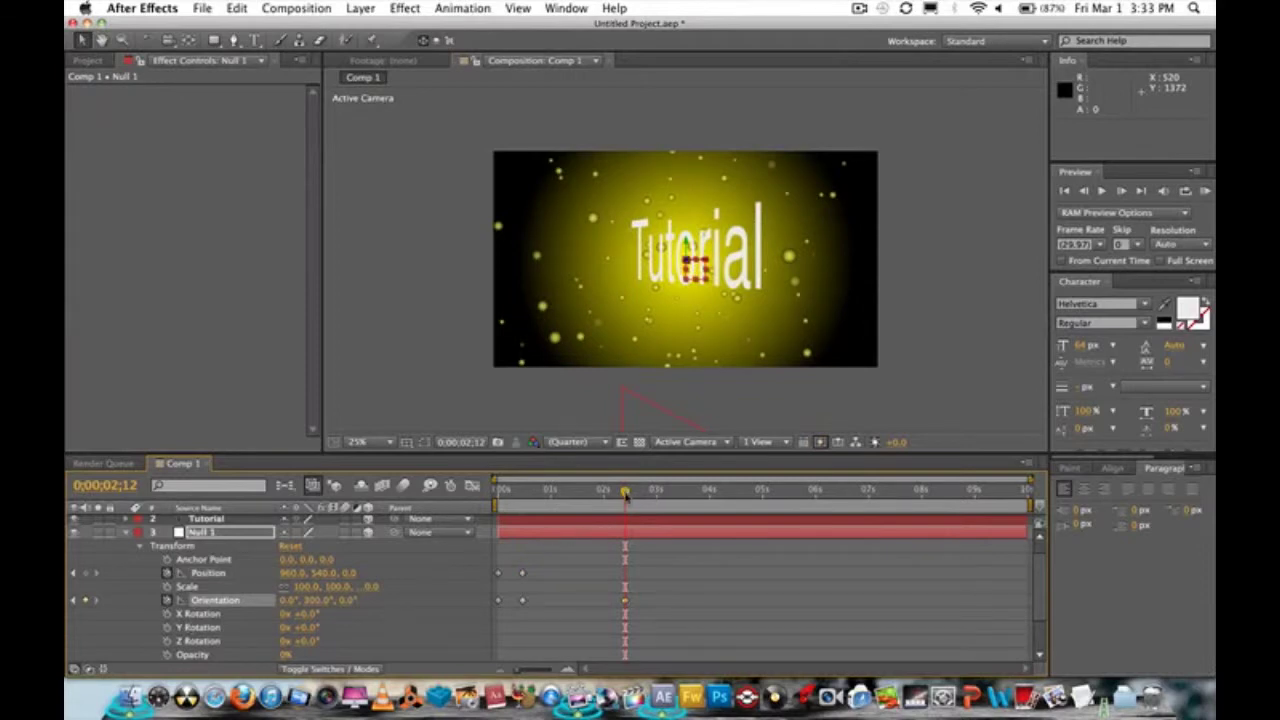
{"action": "left_click", "coordinate": [86, 574]}
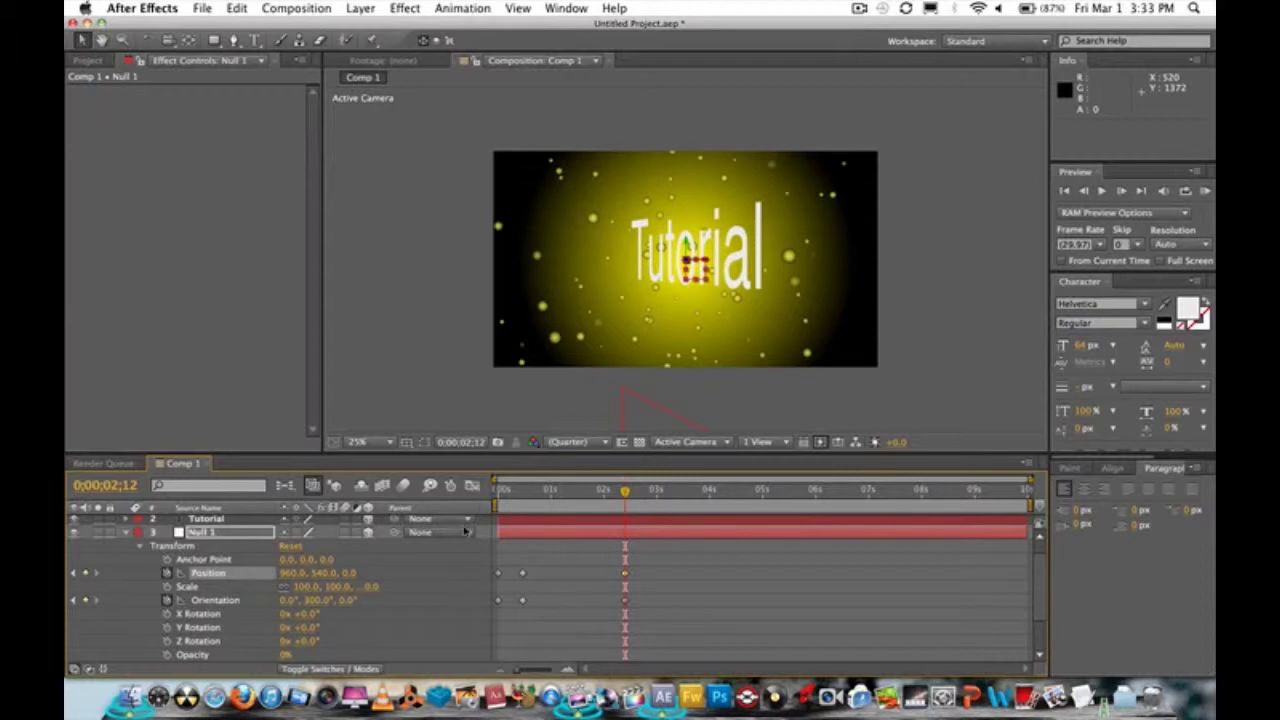
Step: At 0;00;02;21, keyframe Null 1 with Y position 1685 and Y orientation 48° to frame the second text
{"action": "left_click_drag", "start_coordinate": [625, 494], "coordinate": [641, 496]}
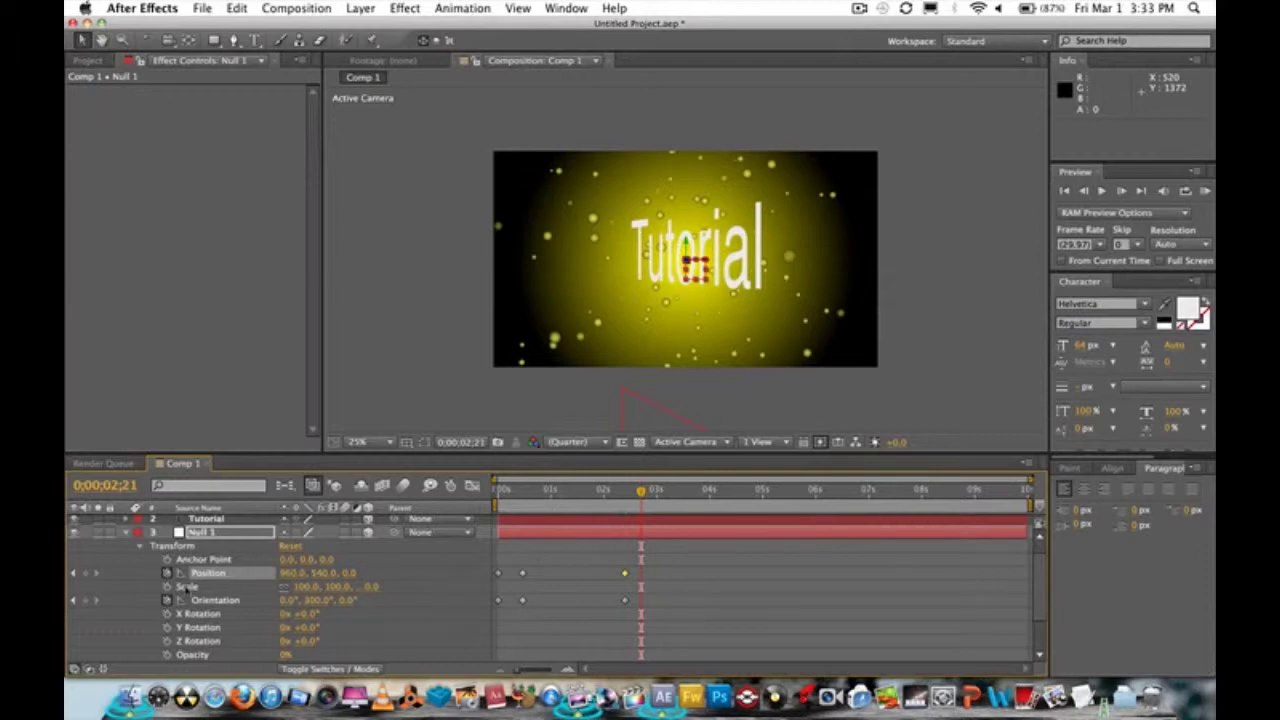
{"action": "left_click_drag", "start_coordinate": [322, 573], "coordinate": [490, 573]}
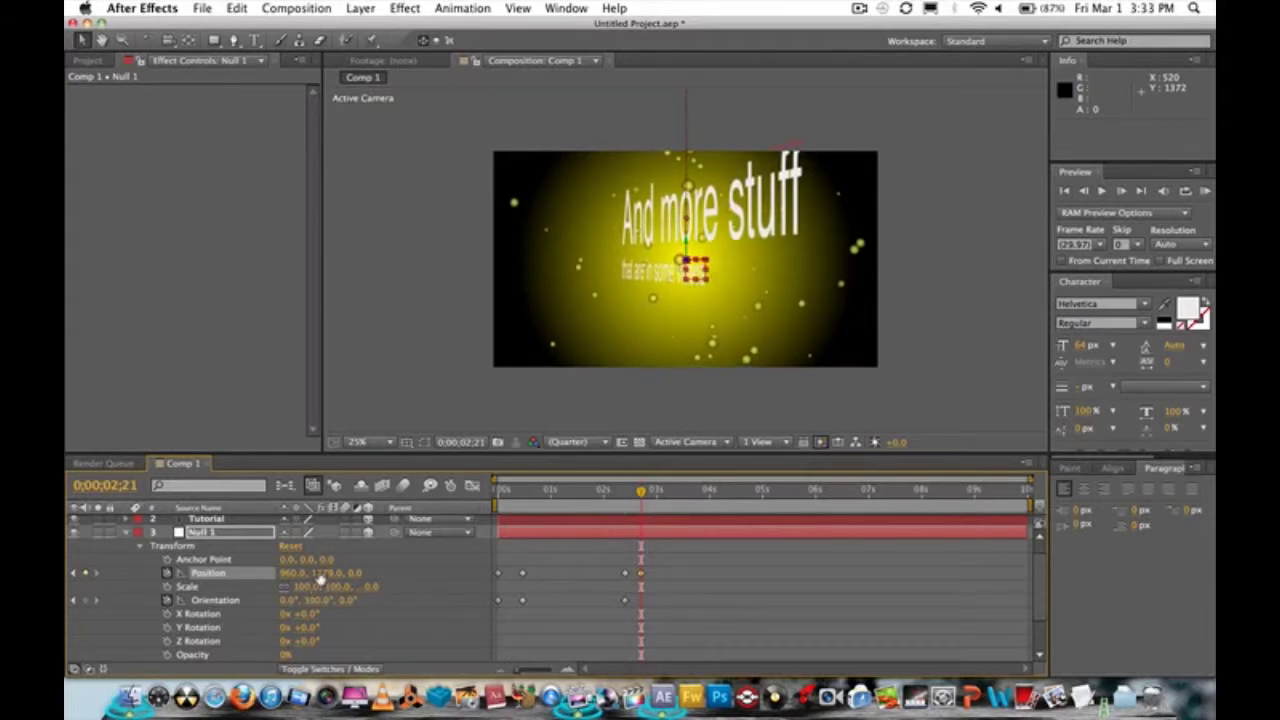
{"action": "left_click_drag", "start_coordinate": [322, 573], "coordinate": [271, 573]}
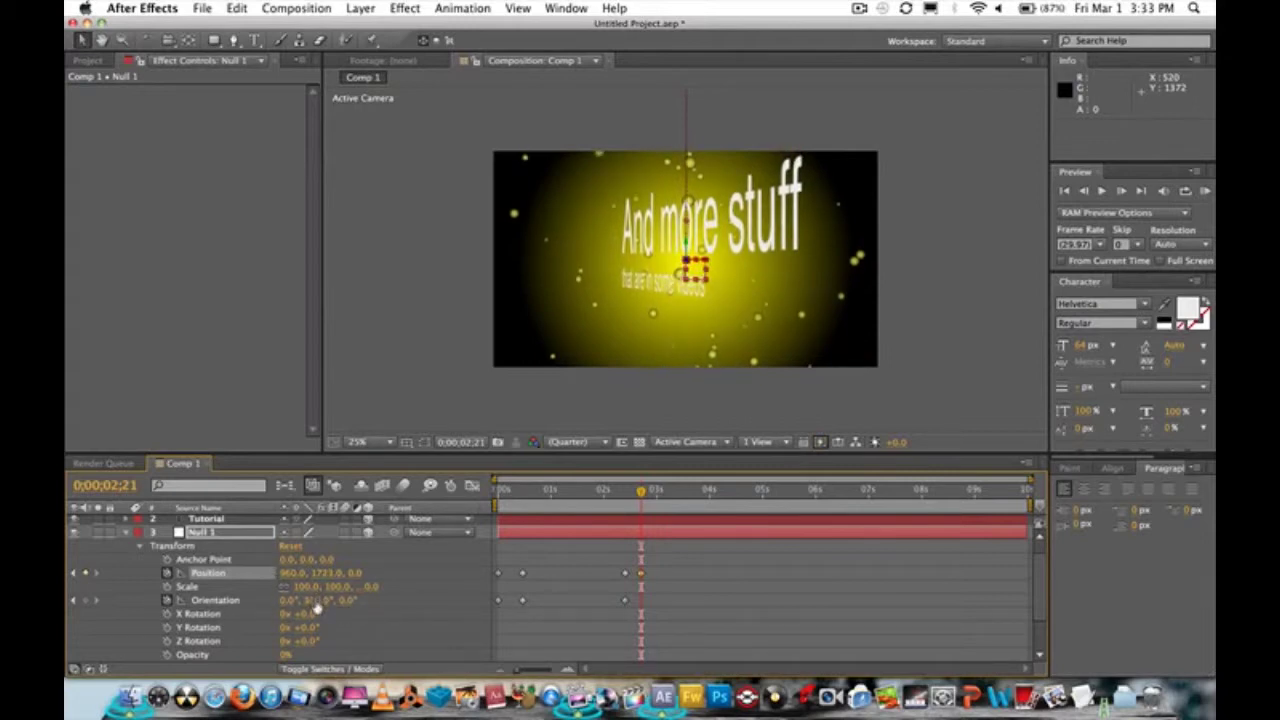
{"action": "left_click_drag", "start_coordinate": [316, 607], "coordinate": [220, 607]}
{"action": "left_click_drag", "start_coordinate": [404, 600], "coordinate": [399, 600]}
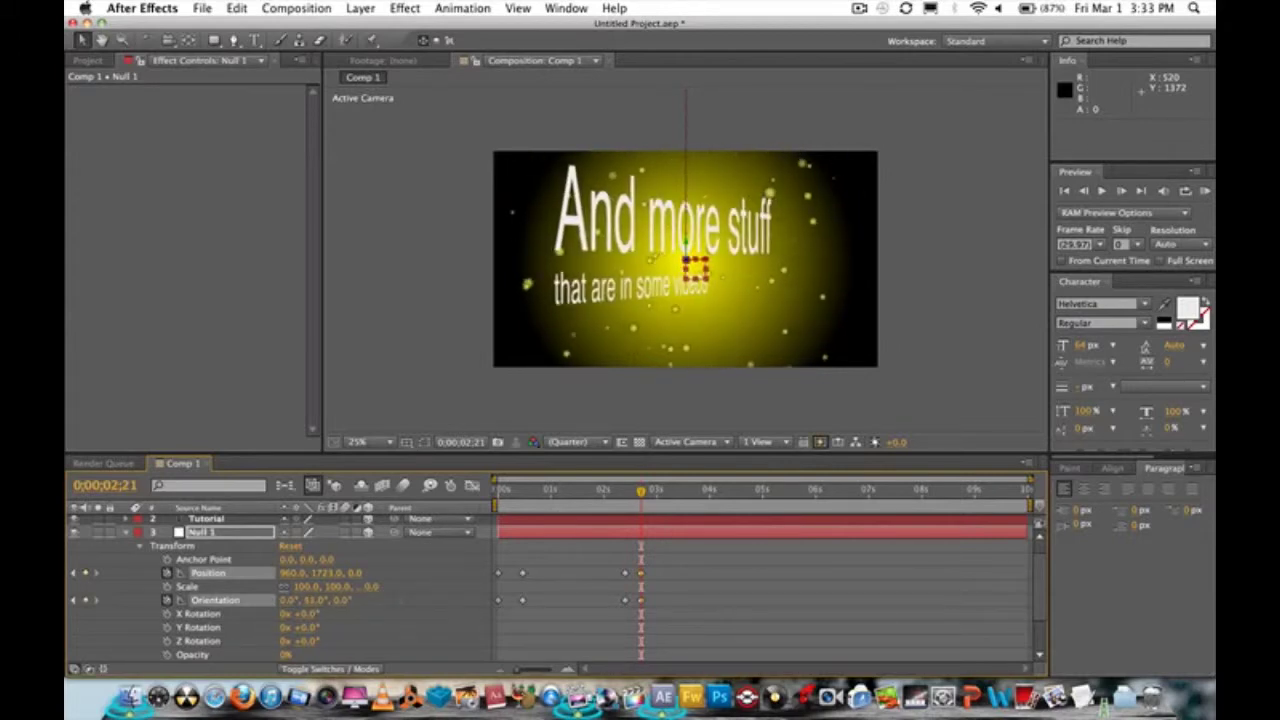
{"action": "left_click_drag", "start_coordinate": [255, 607], "coordinate": [398, 600]}
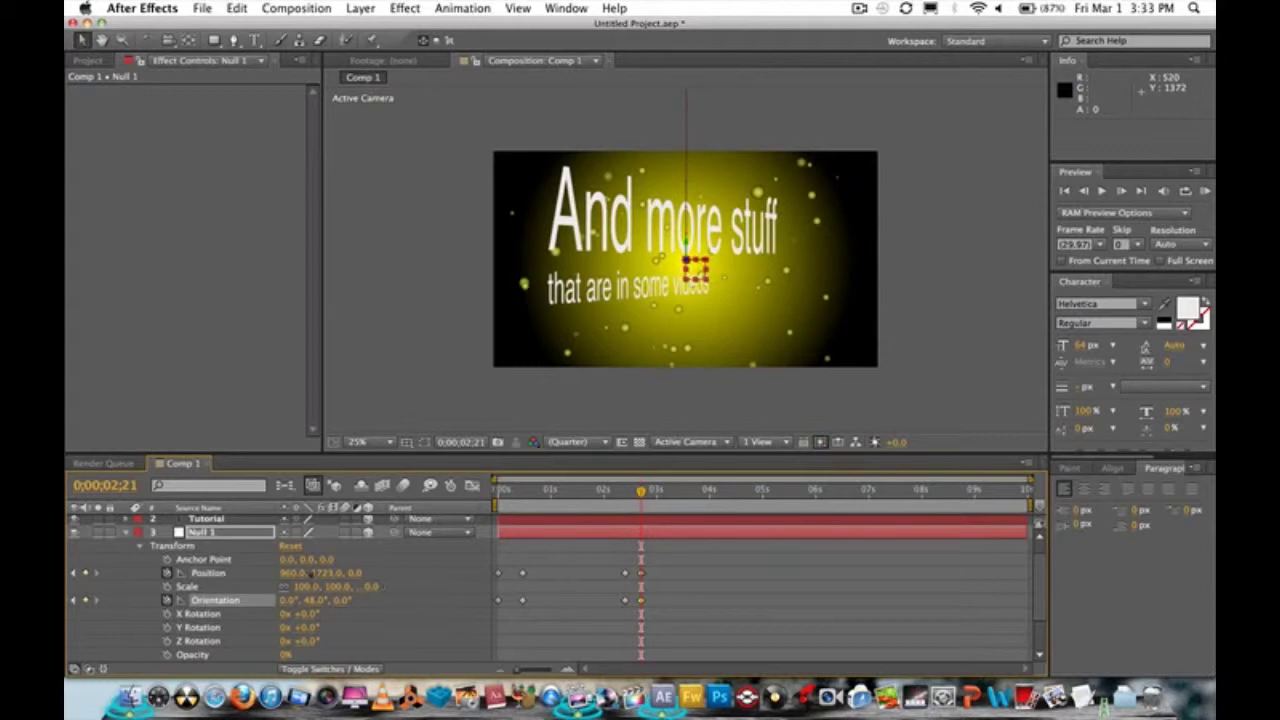
{"action": "left_click_drag", "start_coordinate": [322, 576], "coordinate": [290, 582]}
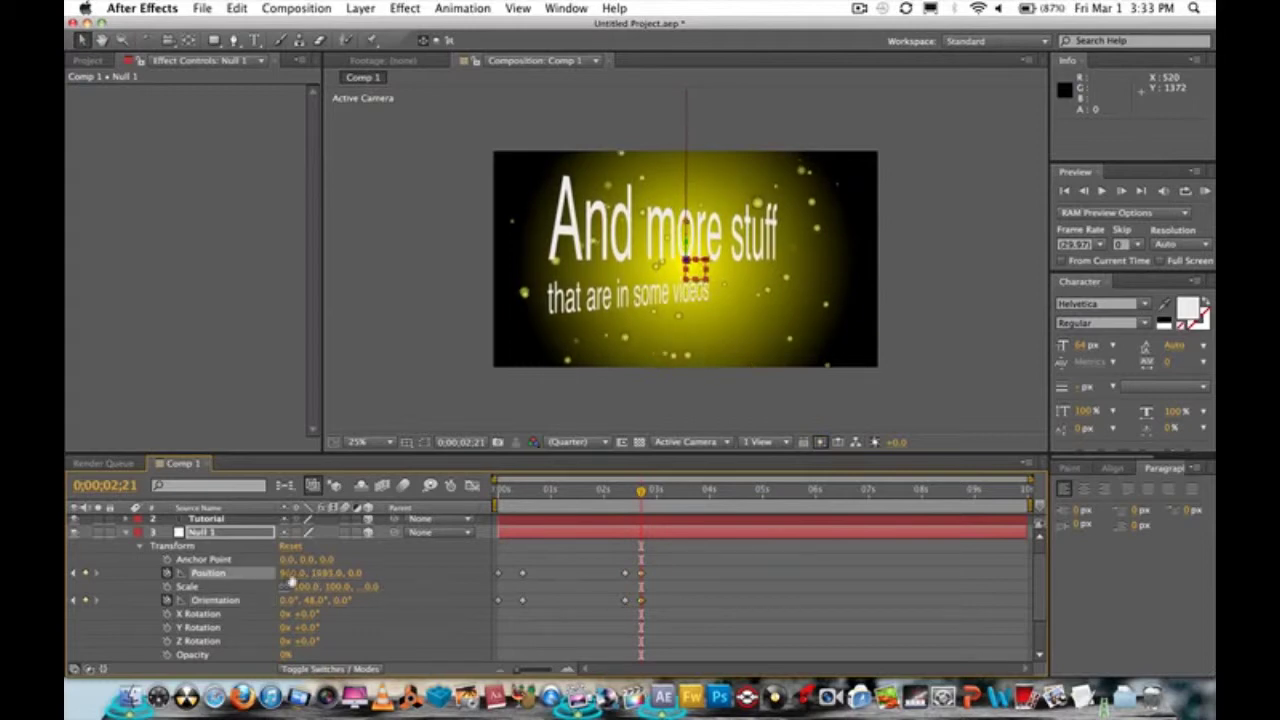
Step: At 0;00;04;24, set Null 1's Y orientation to 301° to add a slow-turn keyframe on the second text
{"action": "left_click_drag", "start_coordinate": [641, 491], "coordinate": [751, 503]}
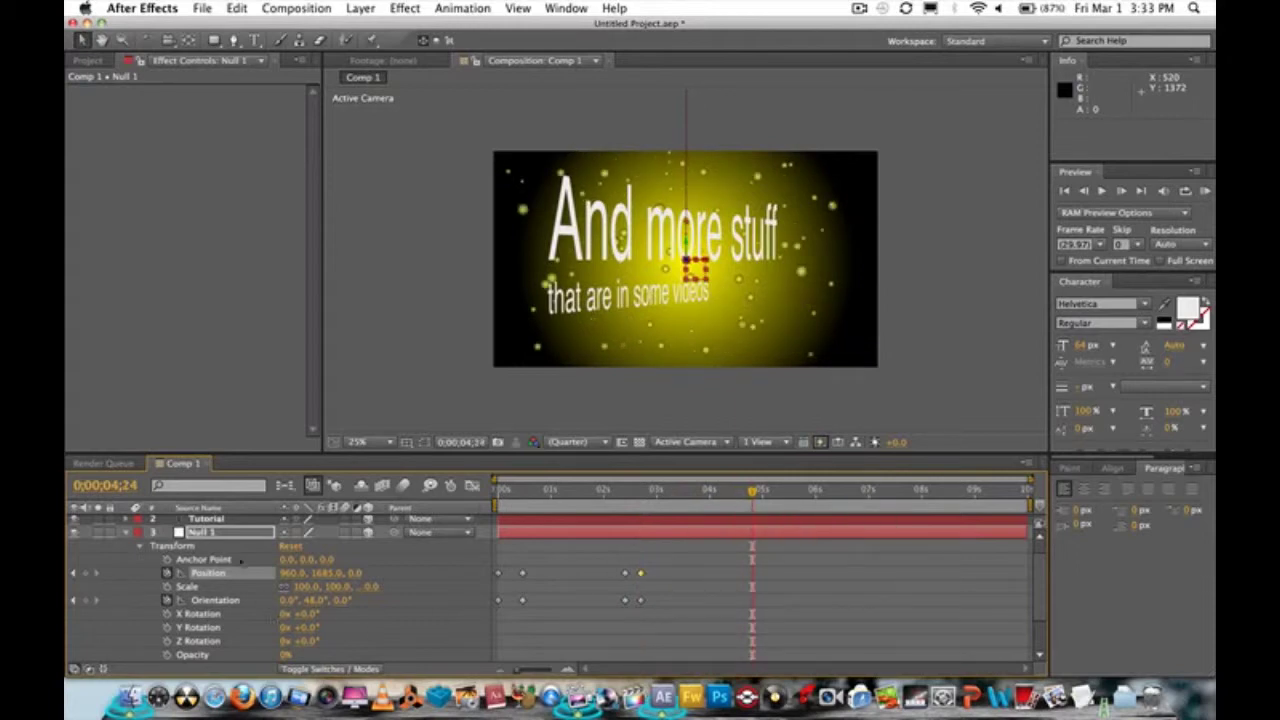
{"action": "left_click_drag", "start_coordinate": [316, 601], "coordinate": [569, 601]}
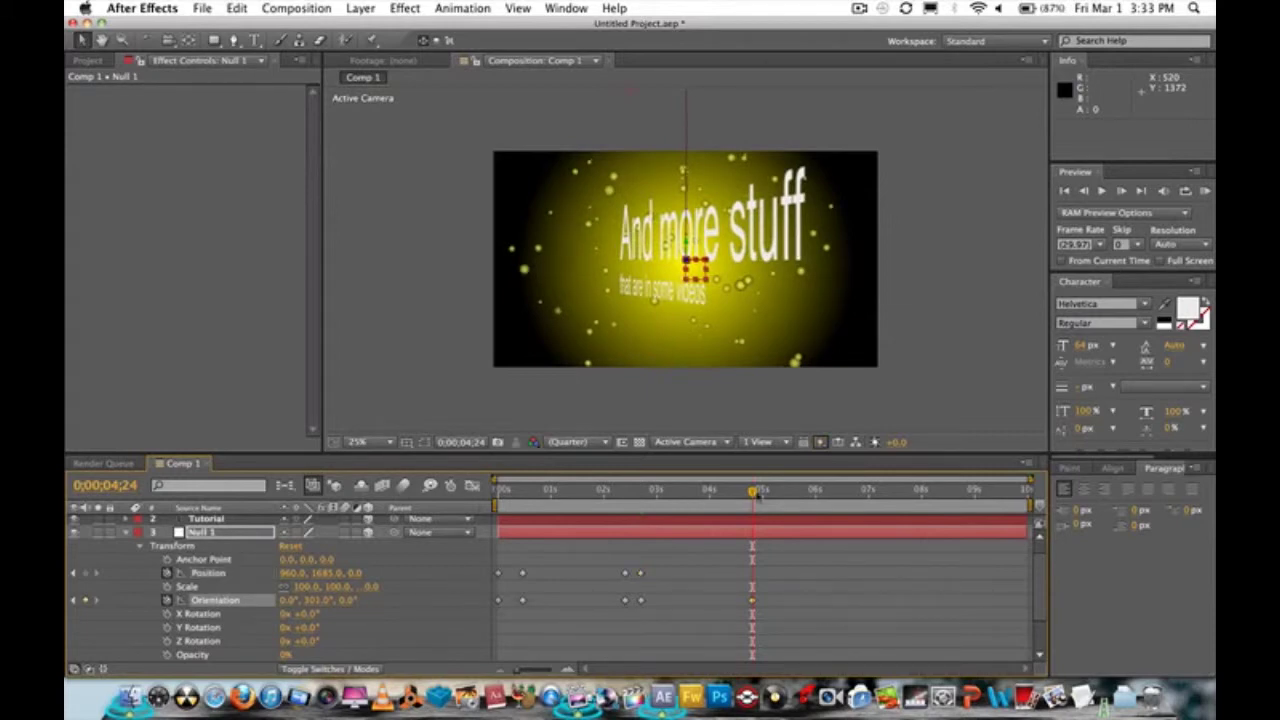
{"action": "left_click_drag", "start_coordinate": [752, 492], "coordinate": [762, 492]}
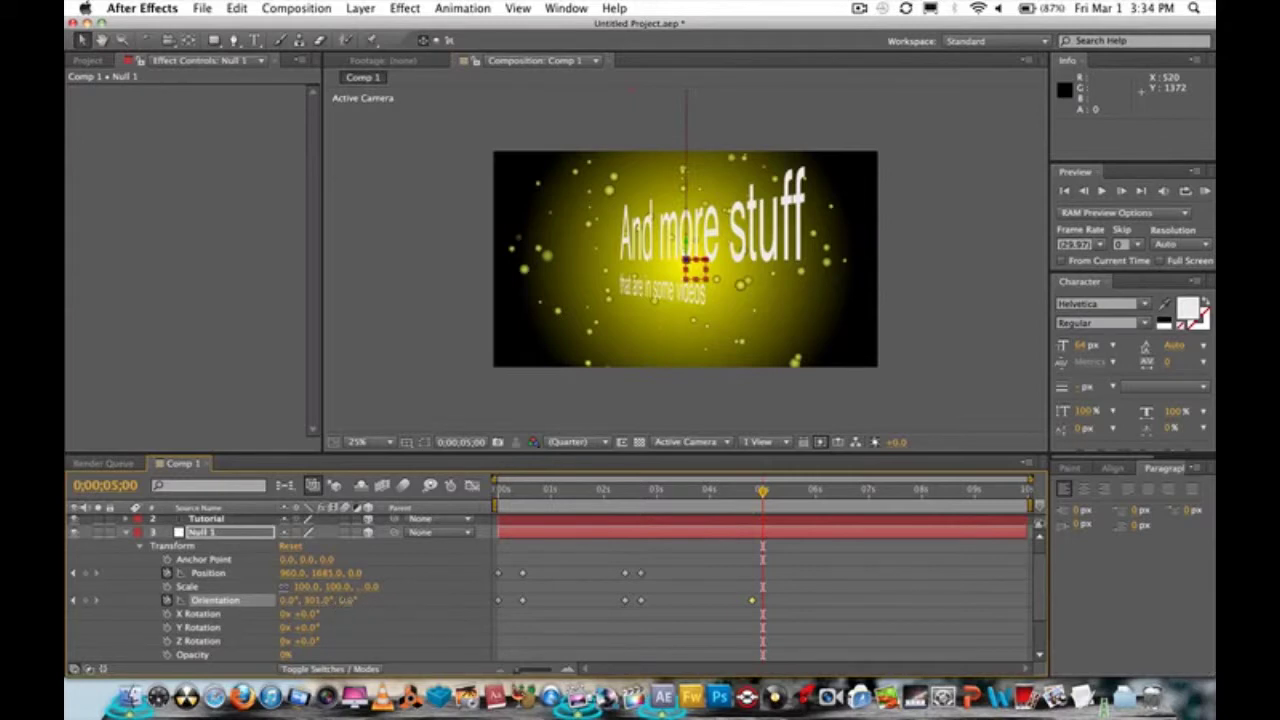
{"action": "left_click_drag", "start_coordinate": [345, 600], "coordinate": [754, 555]}
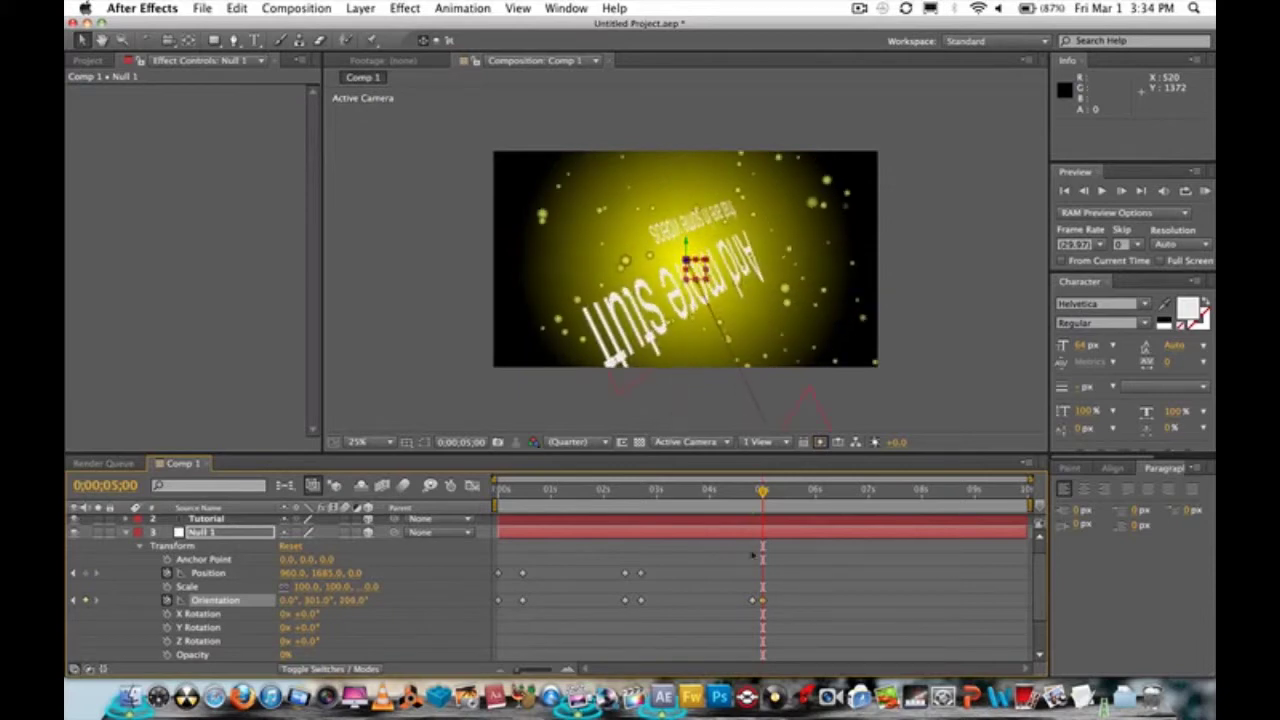
{"action": "key", "text": "super+z"}
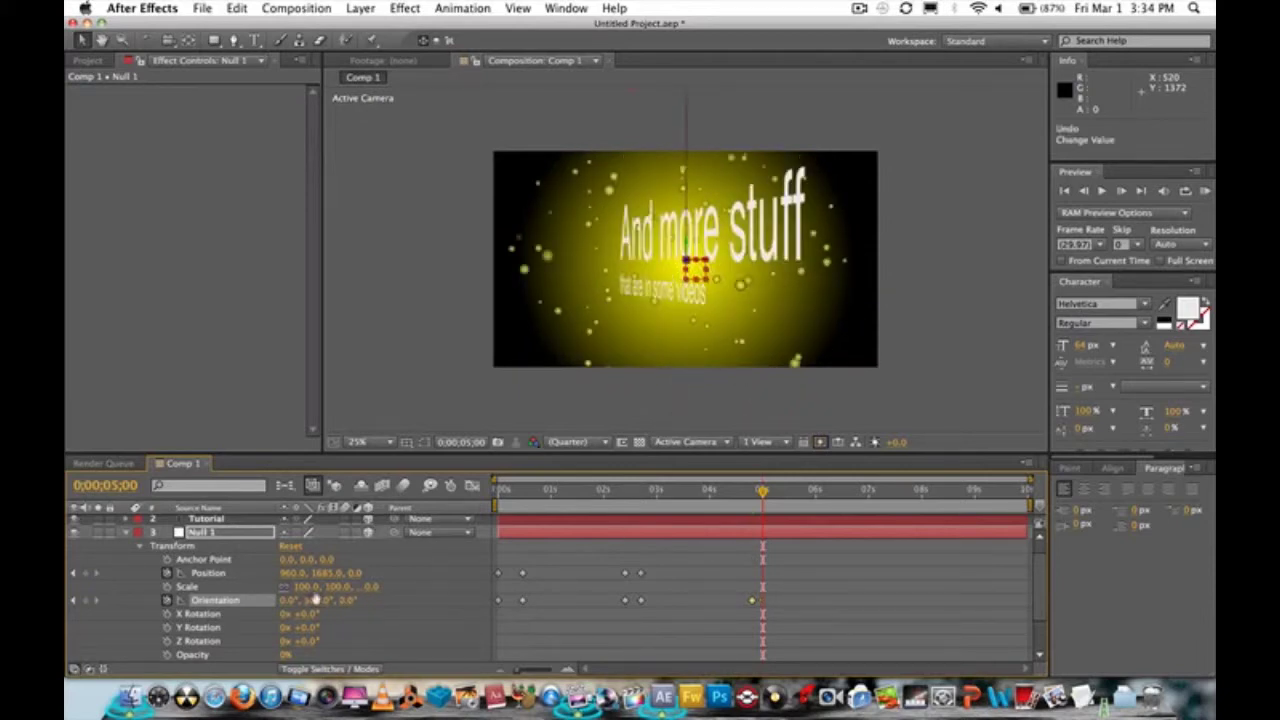
{"action": "left_click_drag", "start_coordinate": [356, 580], "coordinate": [480, 577]}
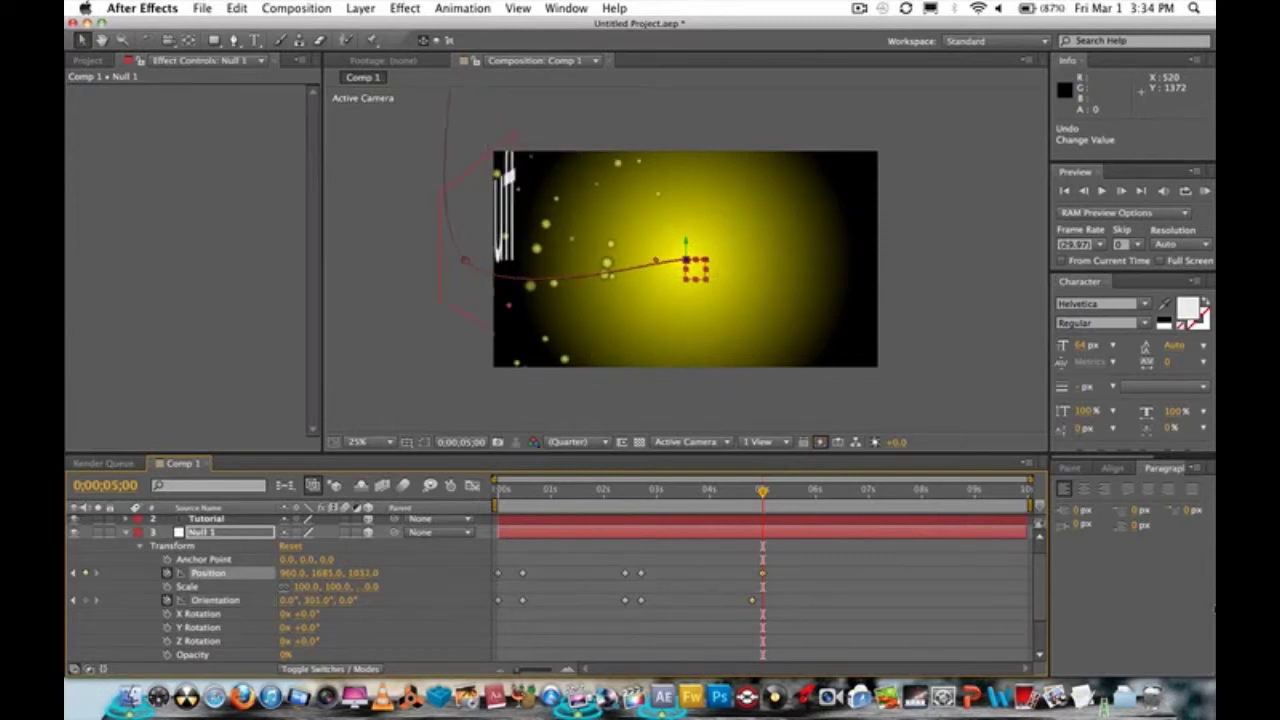
{"action": "key", "text": "super+z"}
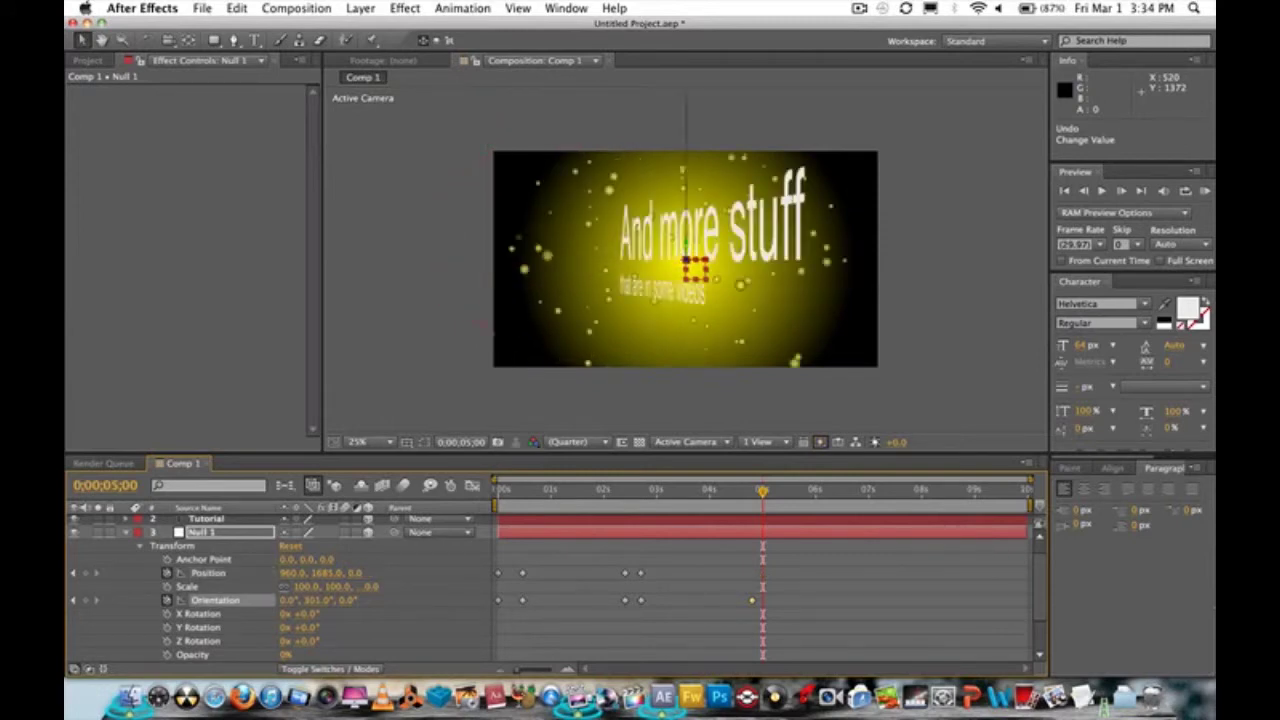
Step: Add a Position keyframe for Null 1 at 0;00;04;24, aligned with its last Orientation keyframe
{"action": "left_click", "coordinate": [754, 490]}
{"action": "left_click_drag", "start_coordinate": [754, 492], "coordinate": [751, 492]}
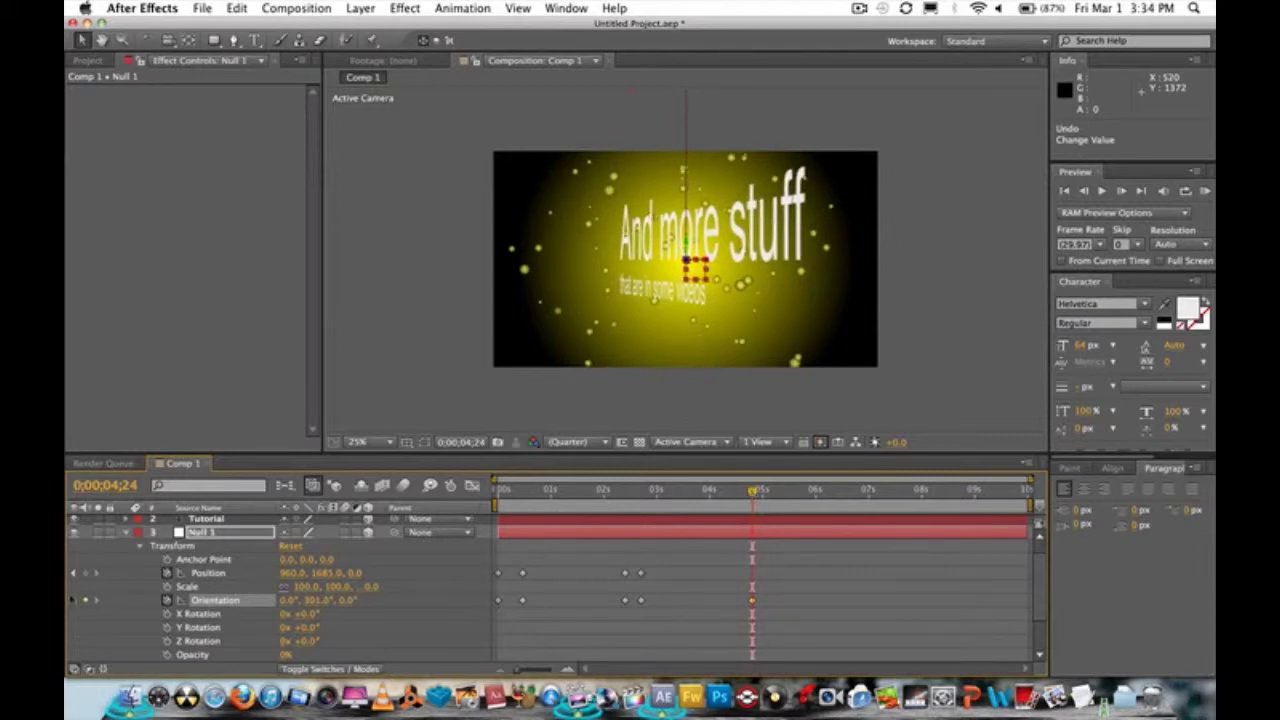
{"action": "left_click", "coordinate": [87, 587]}
{"action": "left_click", "coordinate": [85, 573]}
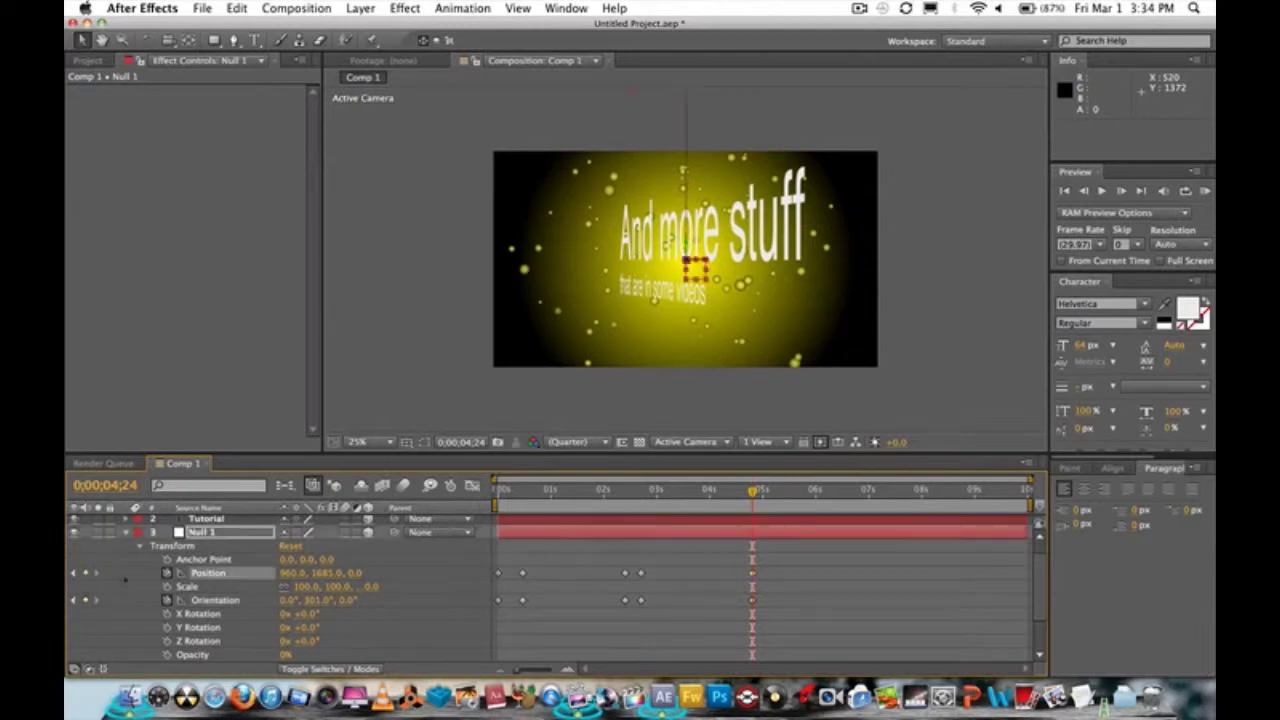
Step: At 0;00;05;00, set Null 1's Z position to 1282 so the camera moves off the second text
{"action": "left_click_drag", "start_coordinate": [752, 491], "coordinate": [763, 491]}
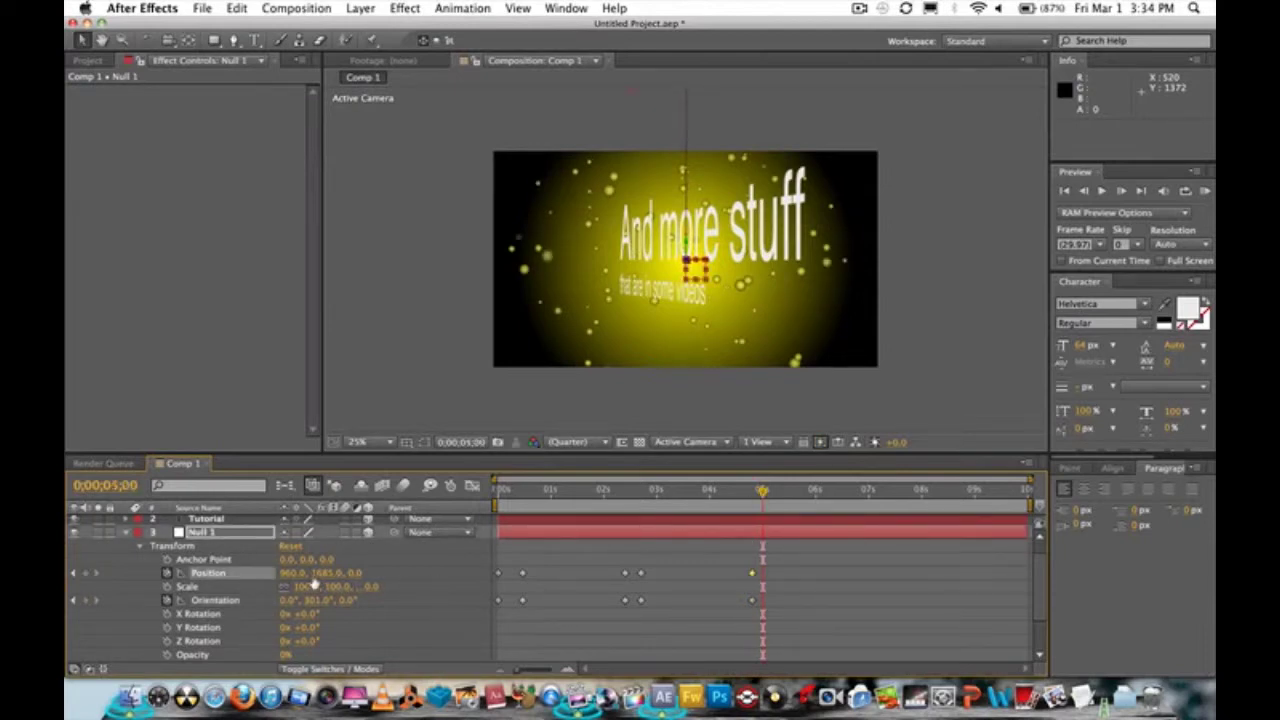
{"action": "left_click", "coordinate": [356, 576]}
{"action": "left_click_drag", "start_coordinate": [356, 573], "coordinate": [875, 376]}
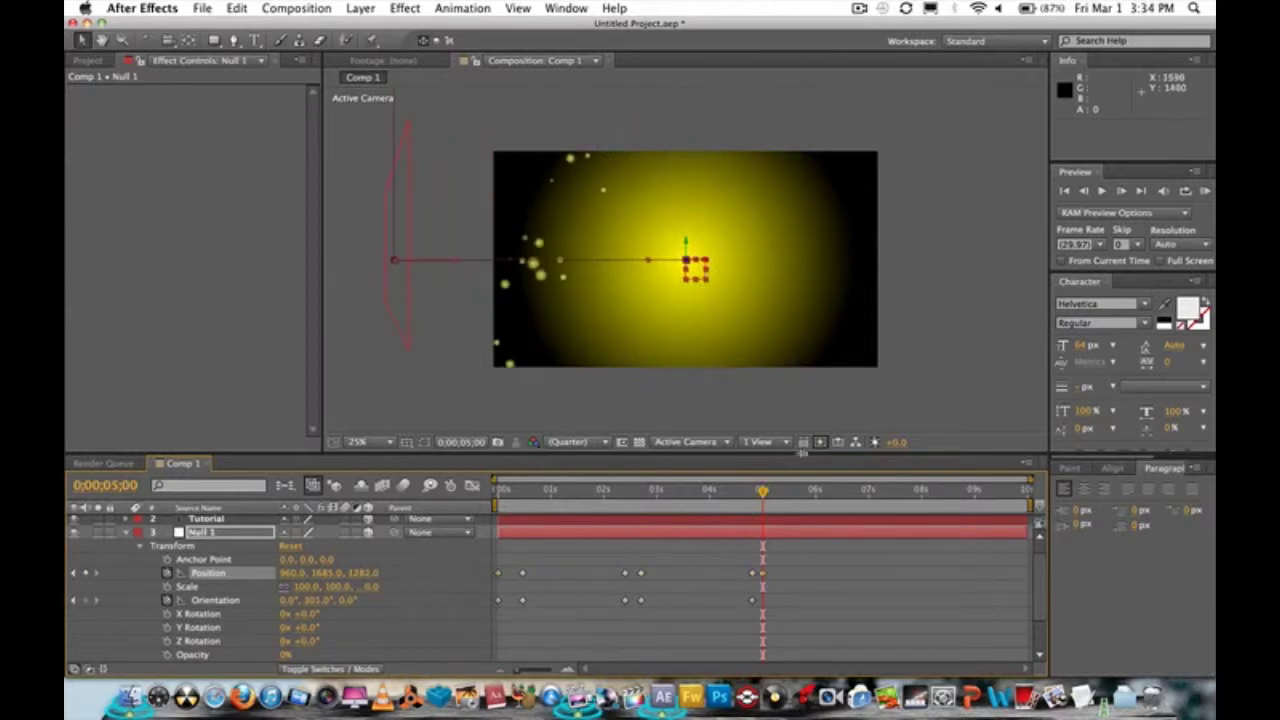
Step: Play the composition from the start to review the timing of the camera moves between the texts
{"action": "left_click_drag", "start_coordinate": [762, 491], "coordinate": [301, 472]}
{"action": "key", "text": "space"}
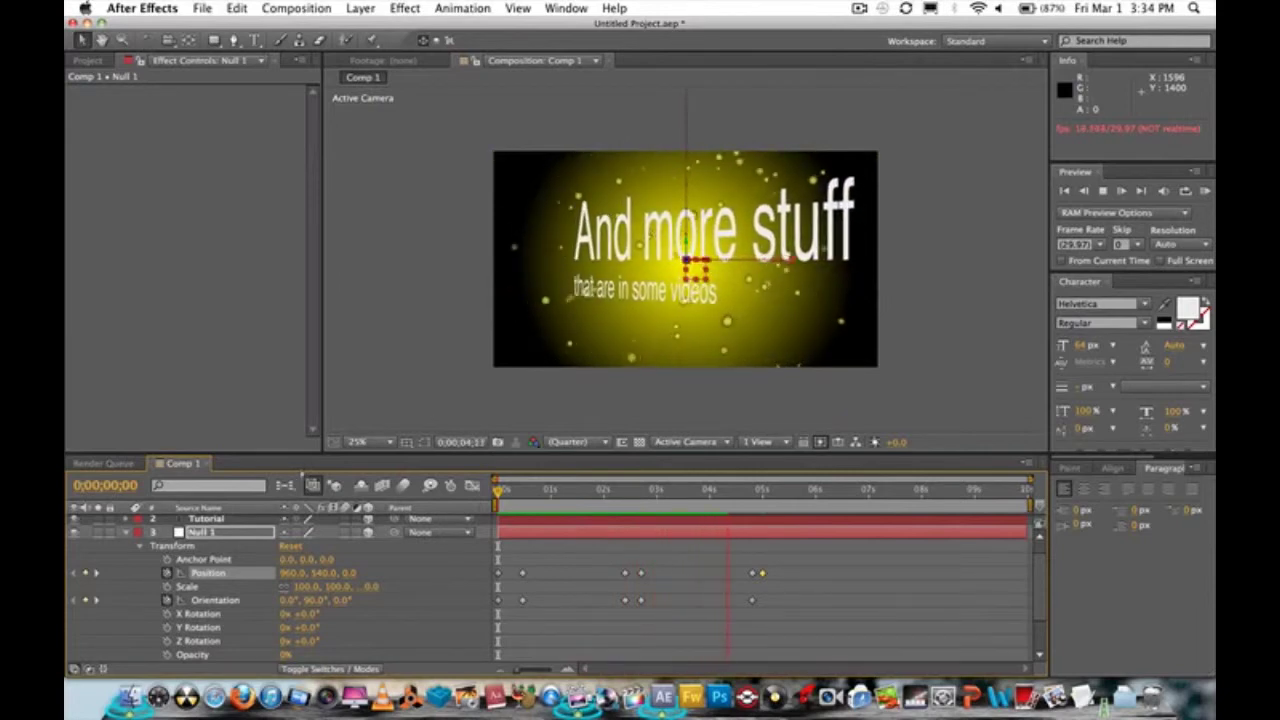
{"action": "key", "text": "space"}
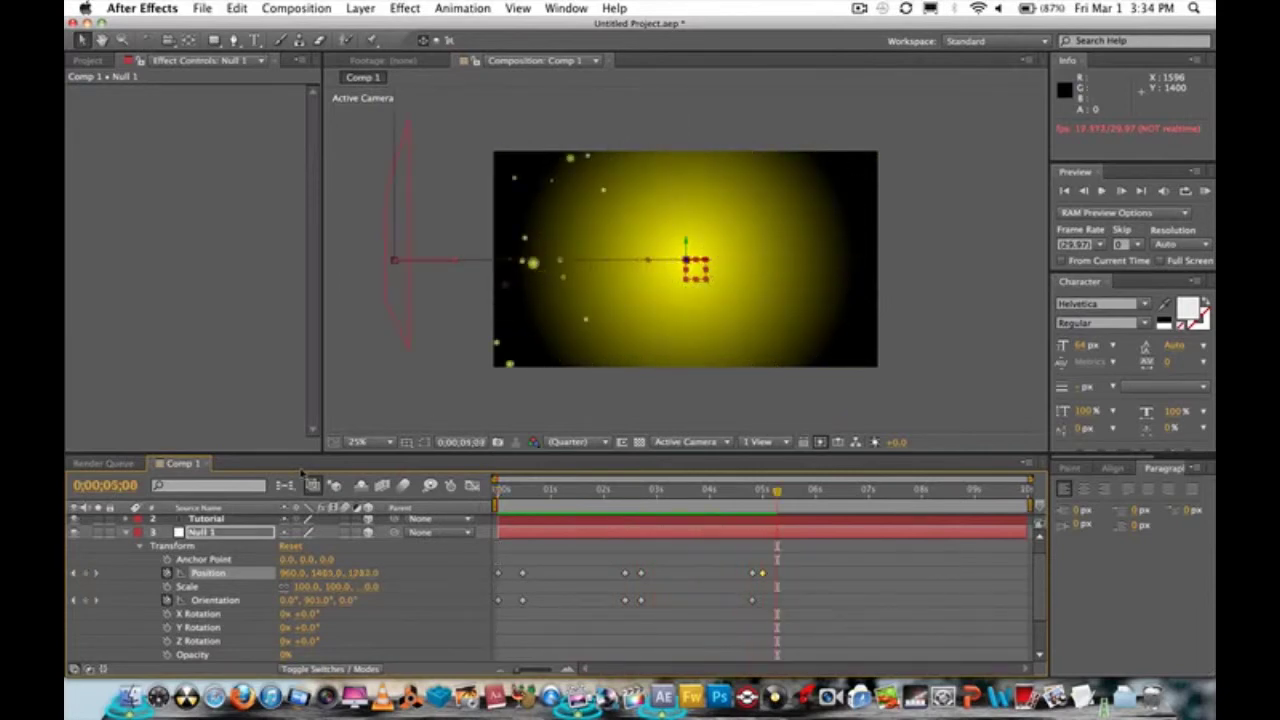
{"action": "key", "text": "space"}
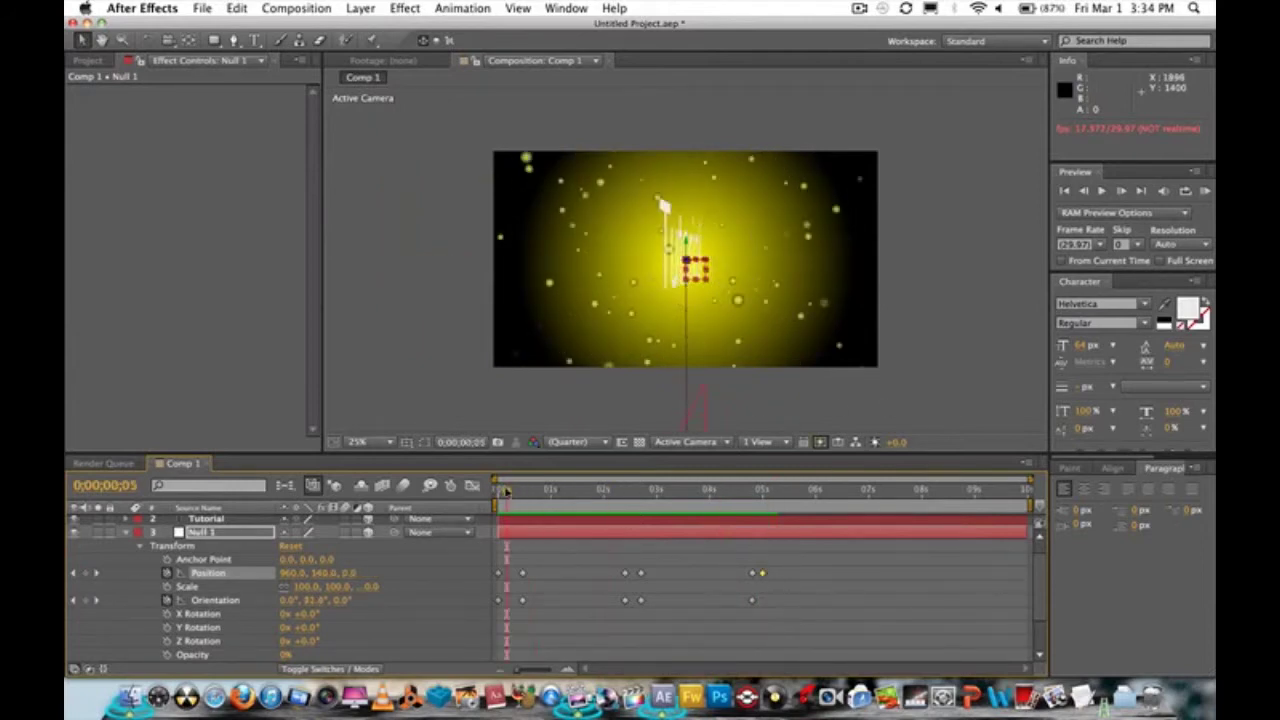
{"action": "left_click_drag", "start_coordinate": [506, 491], "coordinate": [496, 491]}
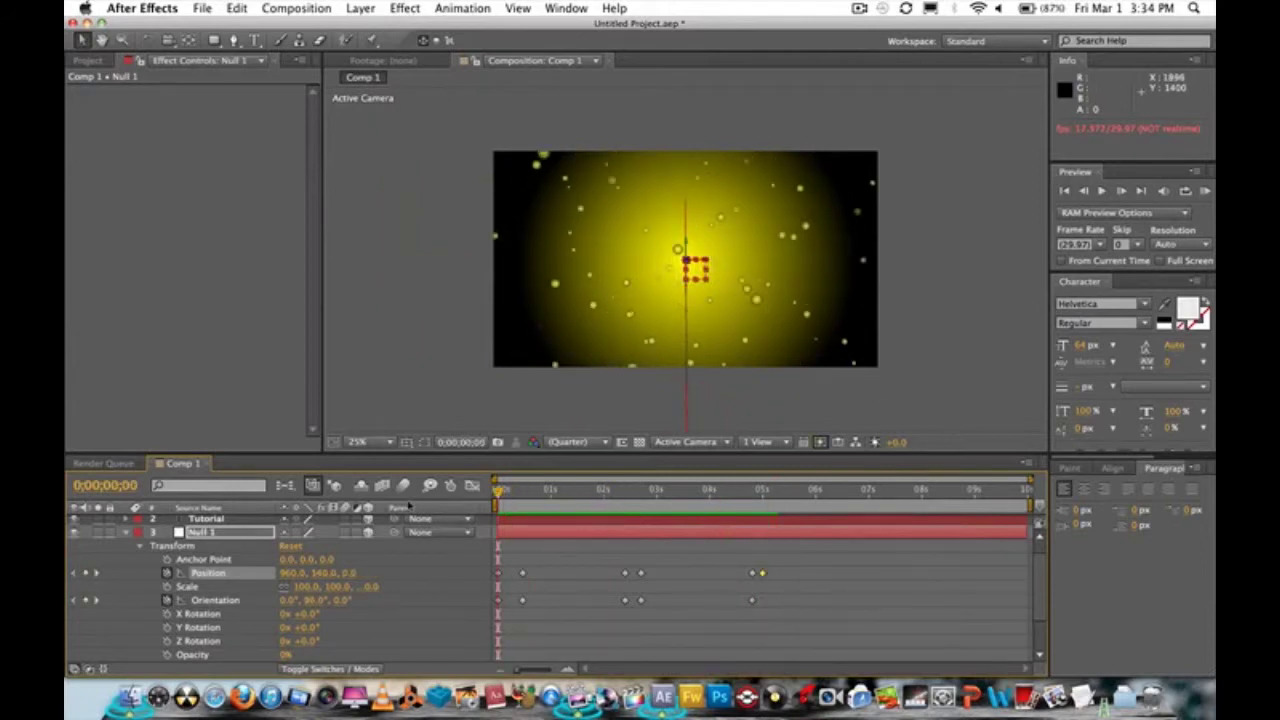
{"action": "key", "text": "space"}
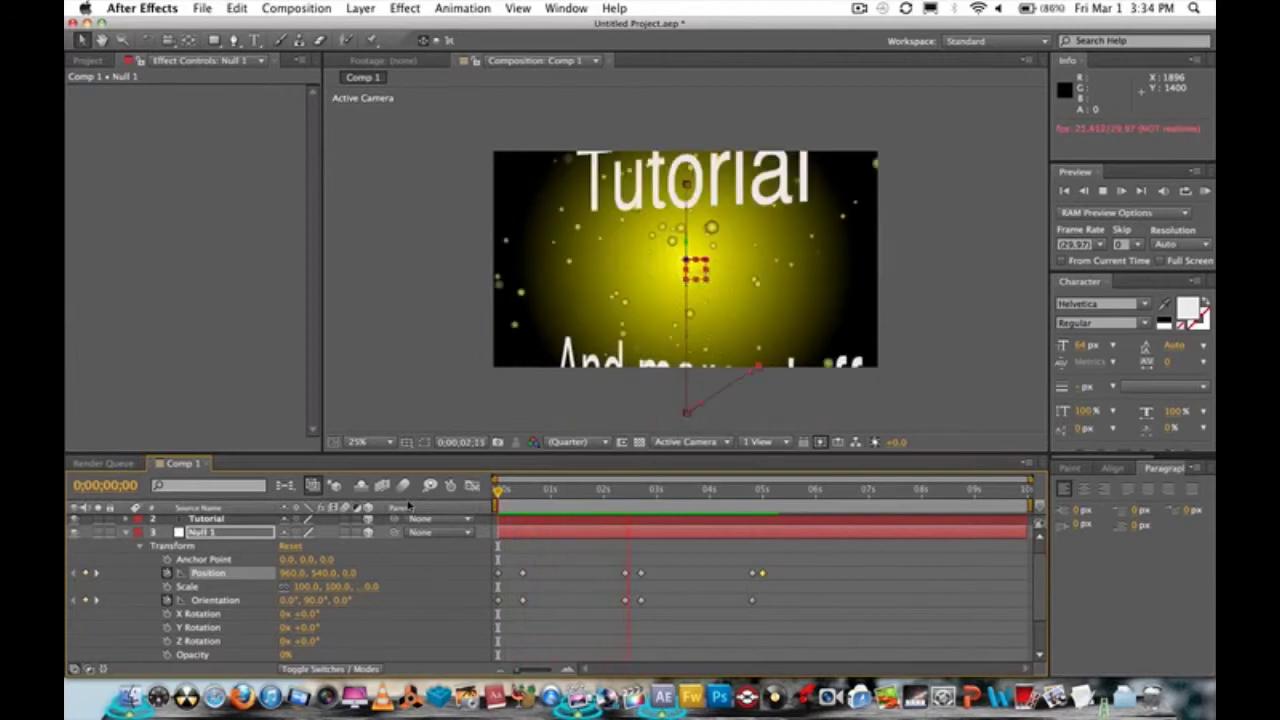
{"action": "key", "text": "space"}
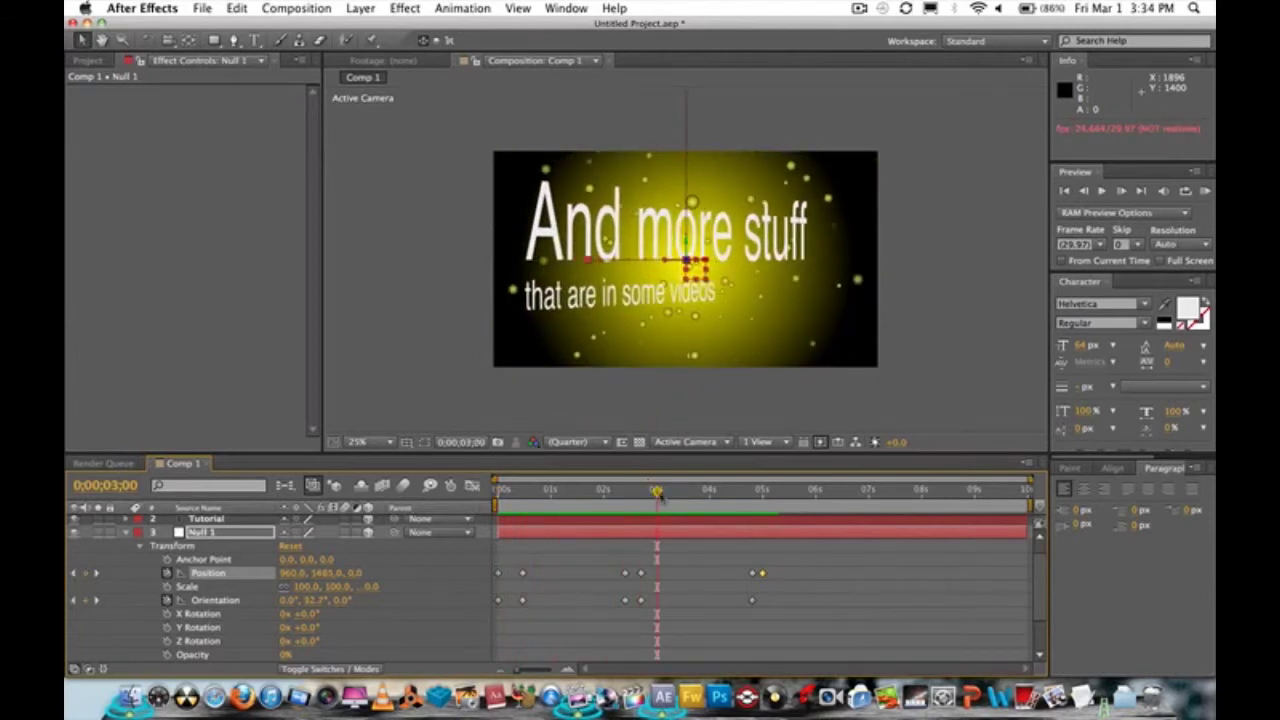
{"action": "key", "text": "space"}
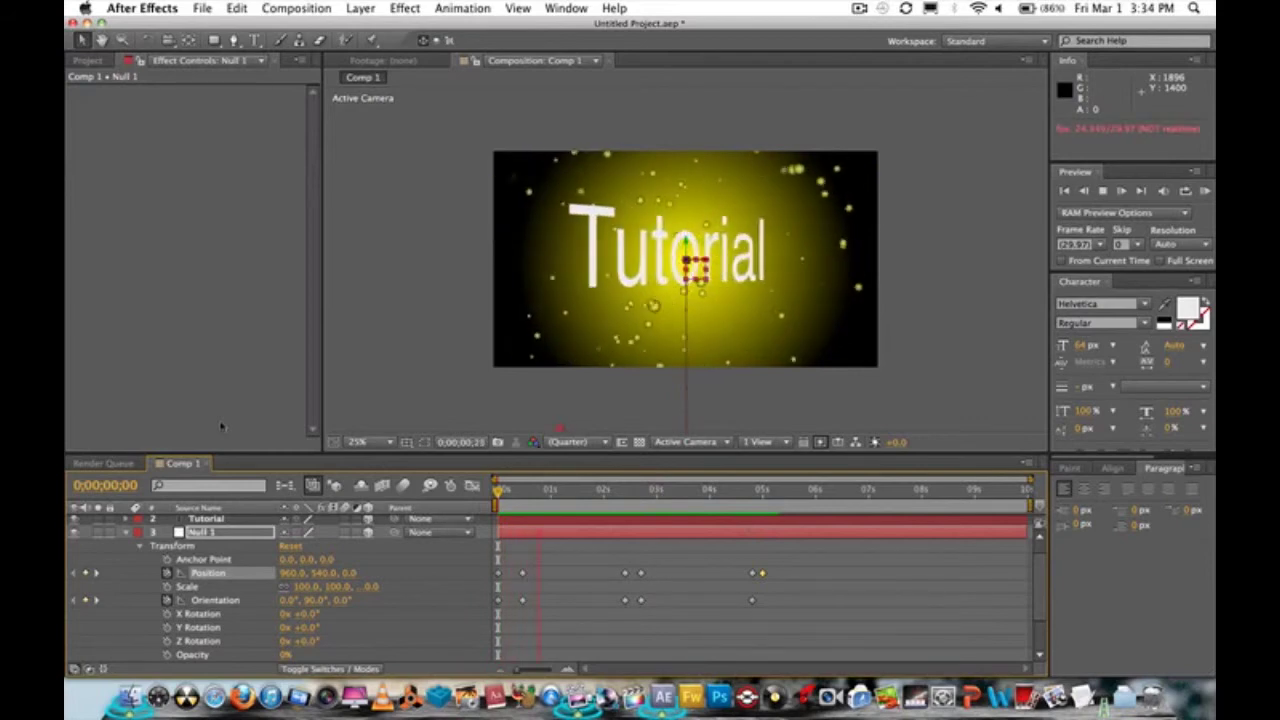
{"action": "key", "text": "space"}
Step: Move Null 1's second Orientation and Position keyframes earlier to 0;00;00;11 and preview from the start
{"action": "left_click", "coordinate": [520, 599]}
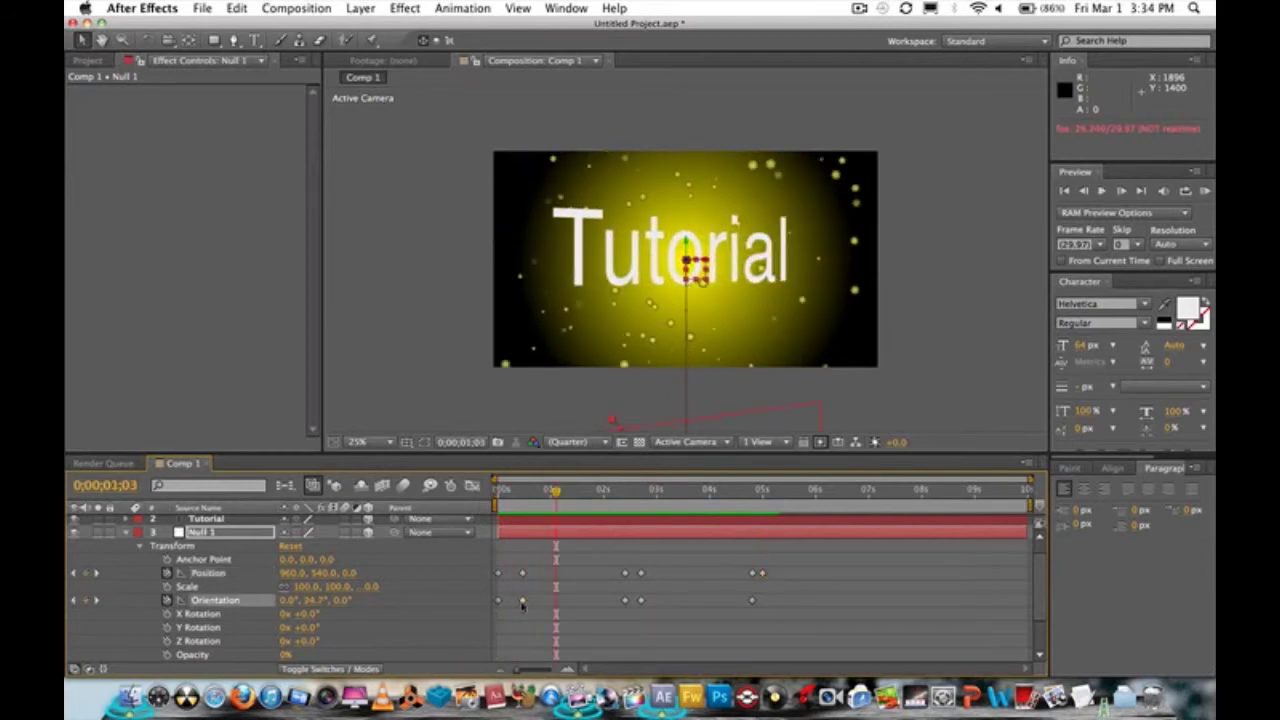
{"action": "left_click", "coordinate": [520, 574]}
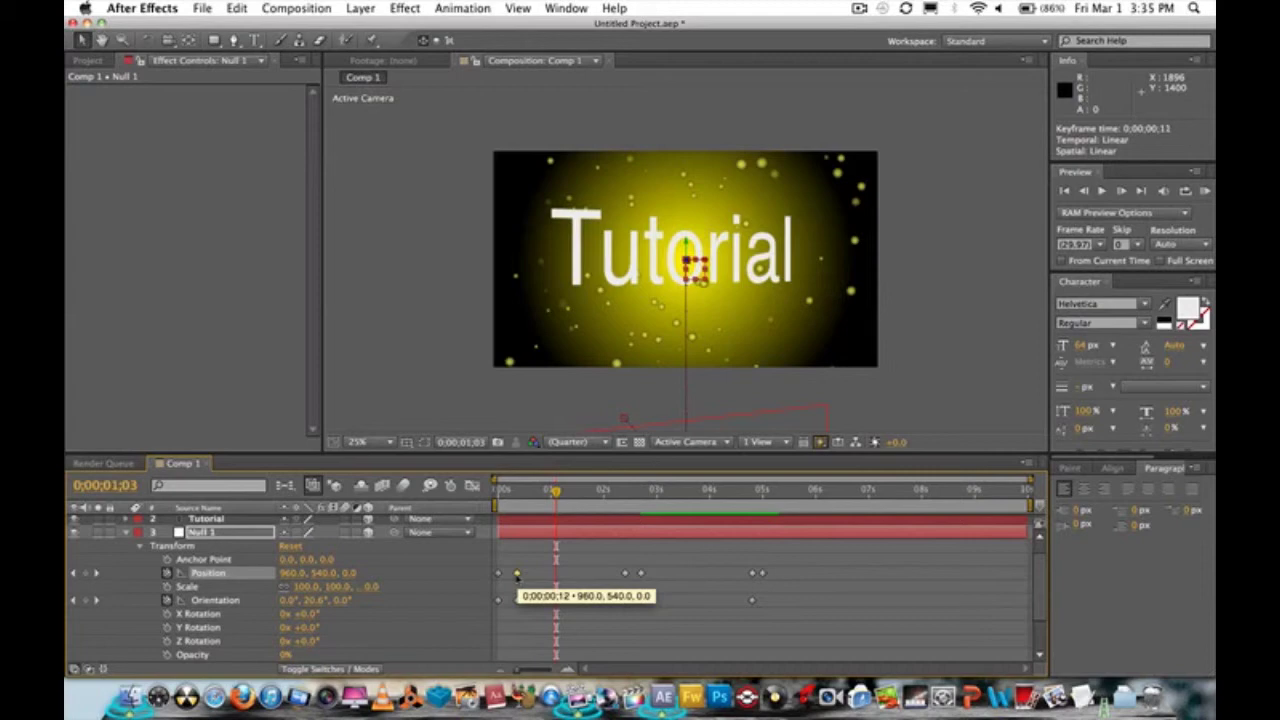
{"action": "left_click_drag", "start_coordinate": [556, 495], "coordinate": [497, 495]}
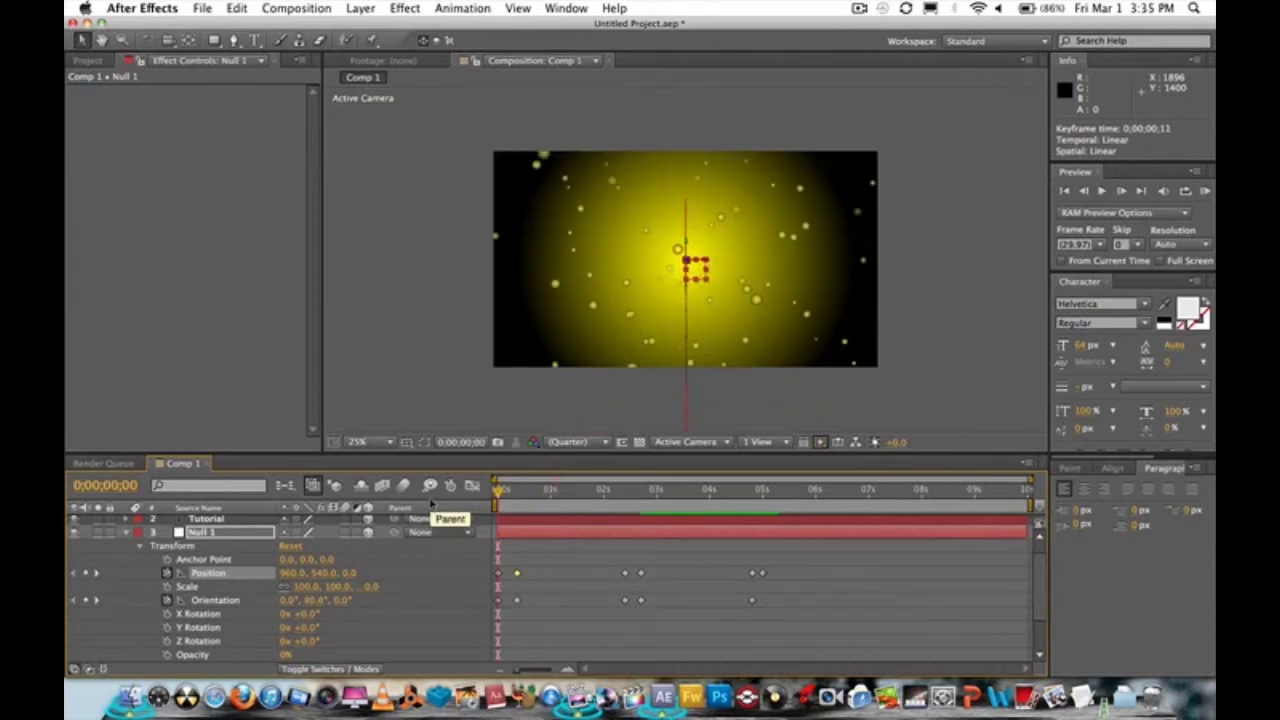
{"action": "key", "text": "space"}
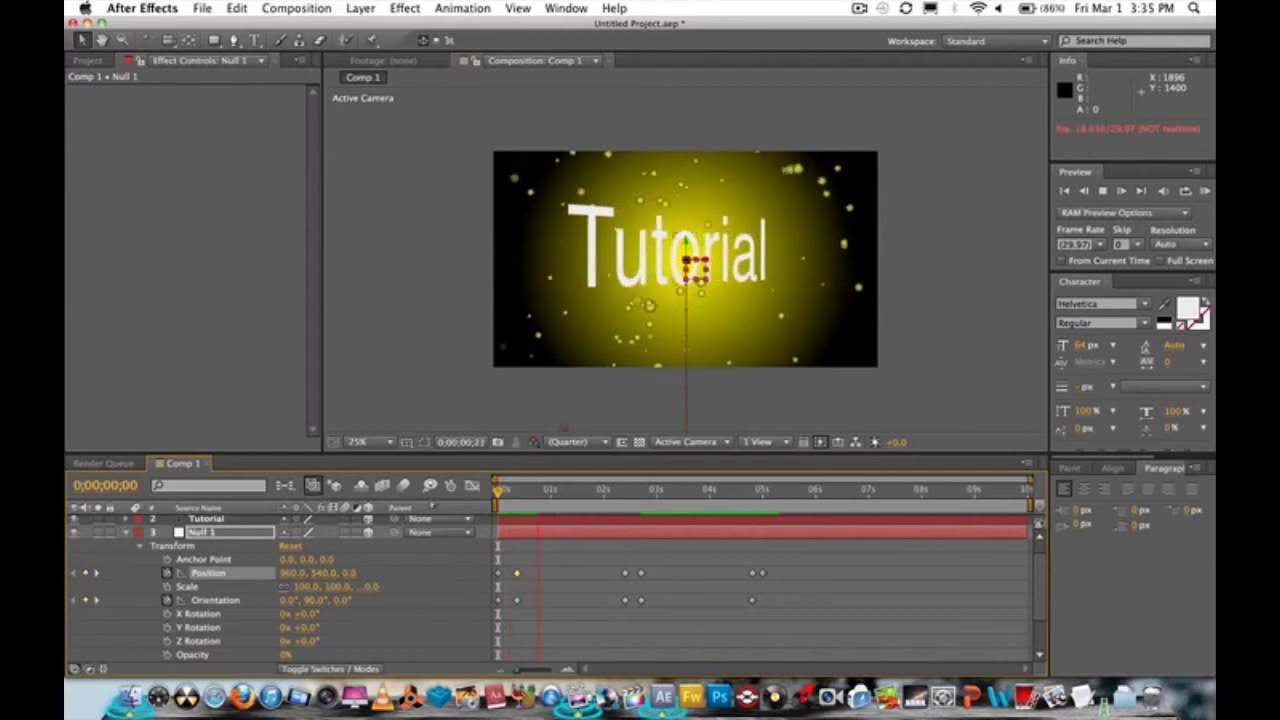